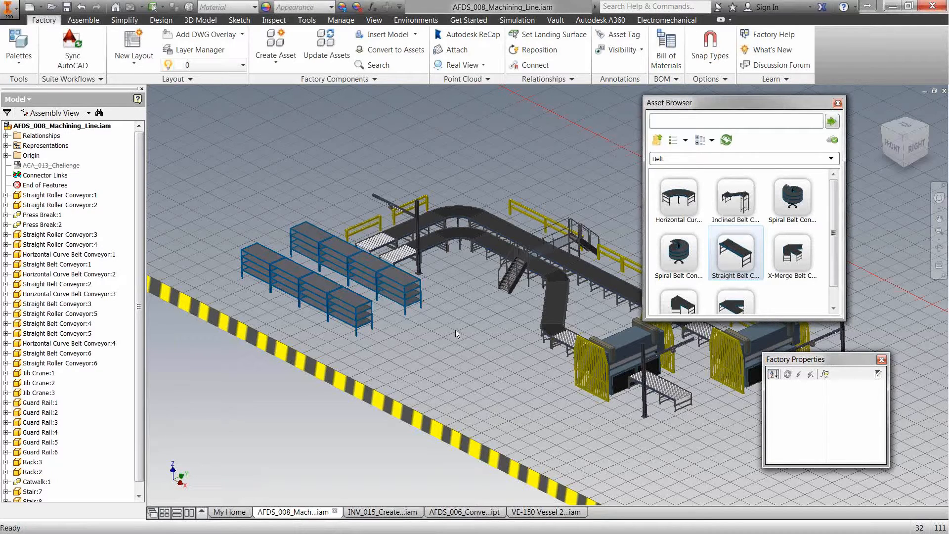
Examine the machining line layout, from the whole line to its conveyors, stairs and racks
{"action": "key", "text": "F2"}
{"action": "left_click_drag", "start_coordinate": [521, 327], "coordinate": [448, 341]}
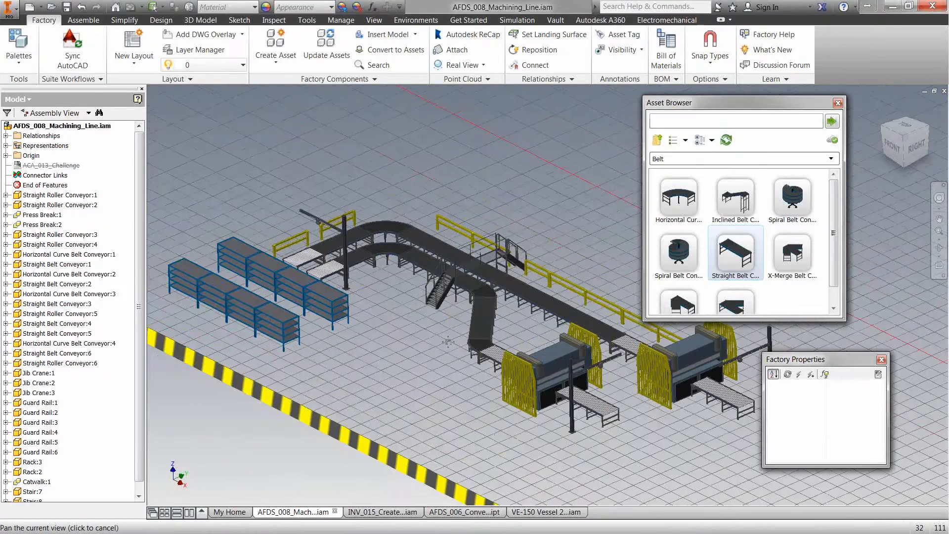
{"action": "scroll", "coordinate": [432, 312], "scroll_direction": "up", "scroll_amount": 3}
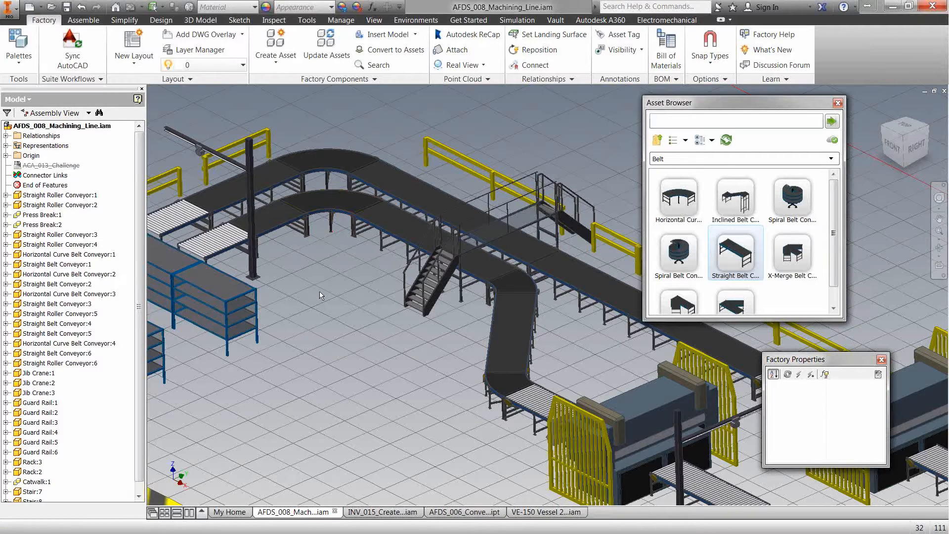
{"action": "scroll", "coordinate": [321, 292], "scroll_direction": "up", "scroll_amount": 2}
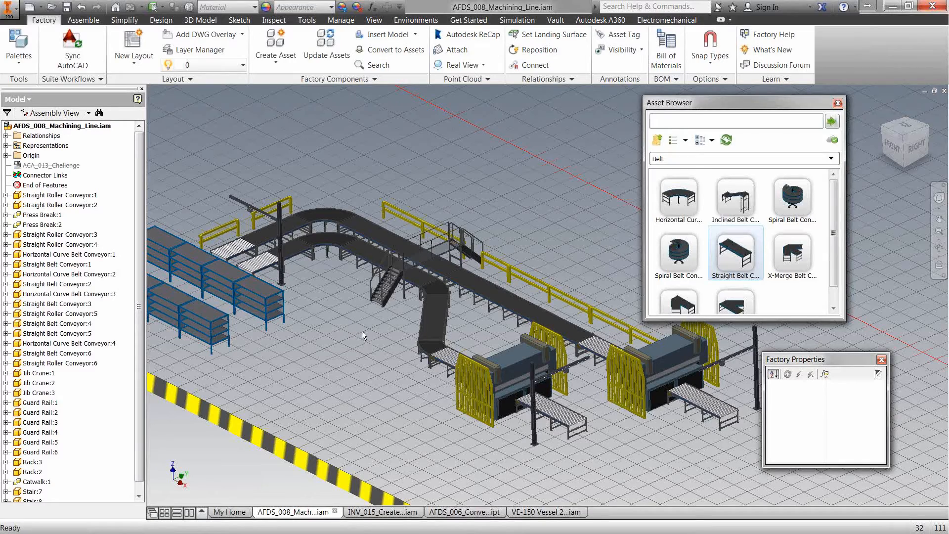
{"action": "key", "text": "F4"}
{"action": "left_click_drag", "start_coordinate": [395, 340], "coordinate": [352, 314]}
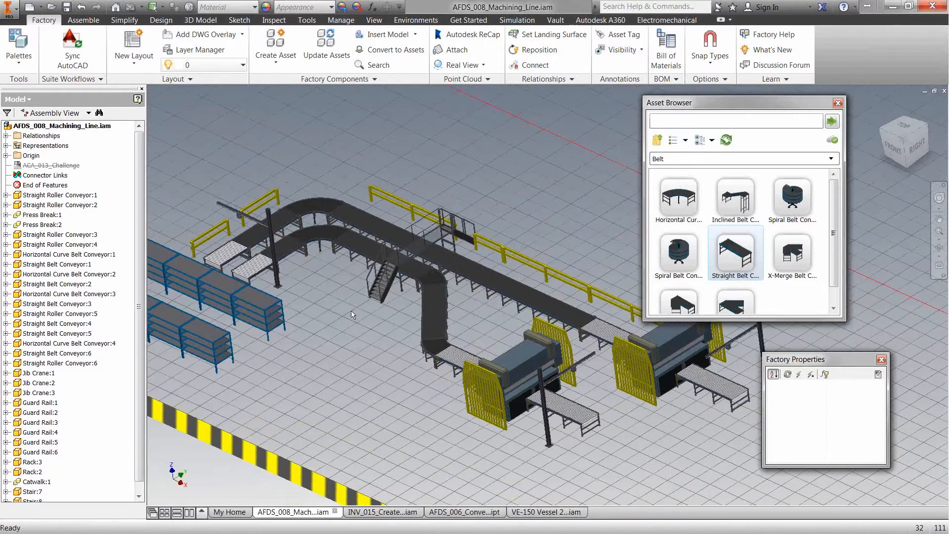
{"action": "scroll", "coordinate": [352, 314], "scroll_direction": "down", "scroll_amount": 4}
{"action": "key", "text": "F2"}
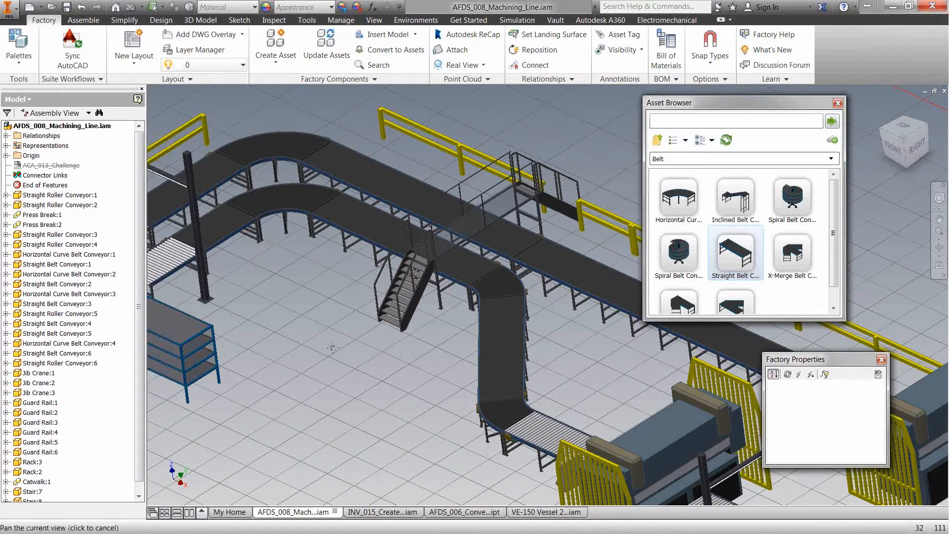
{"action": "left_click_drag", "start_coordinate": [332, 347], "coordinate": [423, 329]}
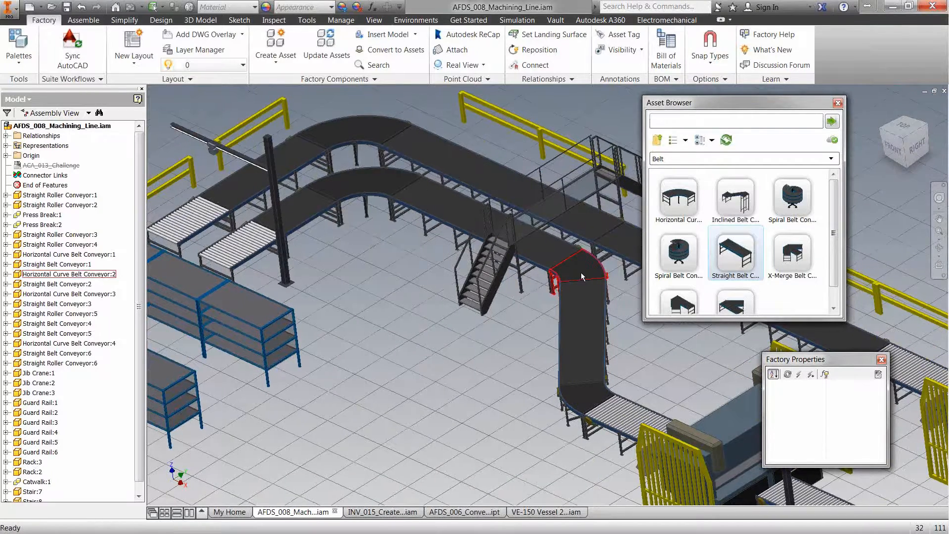
Place three horizontal curve belt conveyors on the open floor near the stairs, connected end to end in a winding run
{"action": "left_click", "coordinate": [684, 201]}
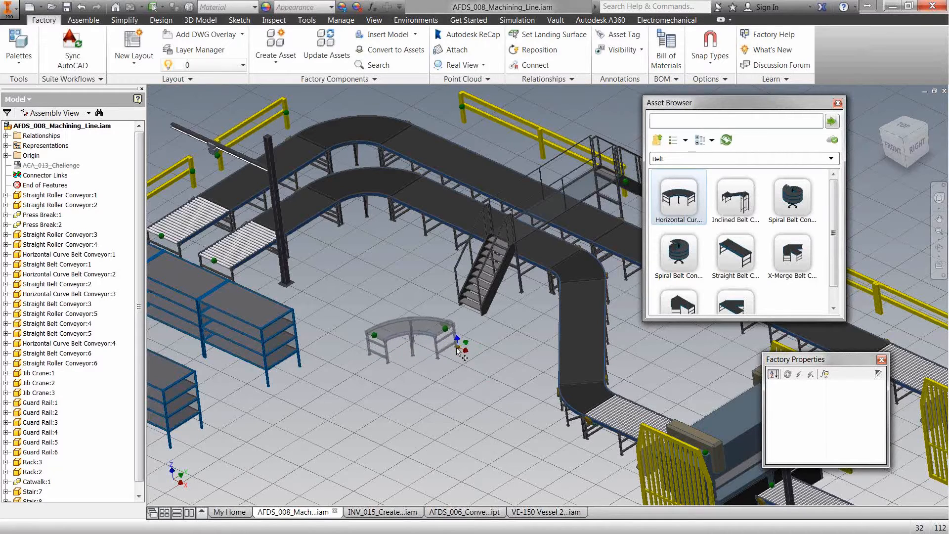
{"action": "left_click", "coordinate": [459, 349]}
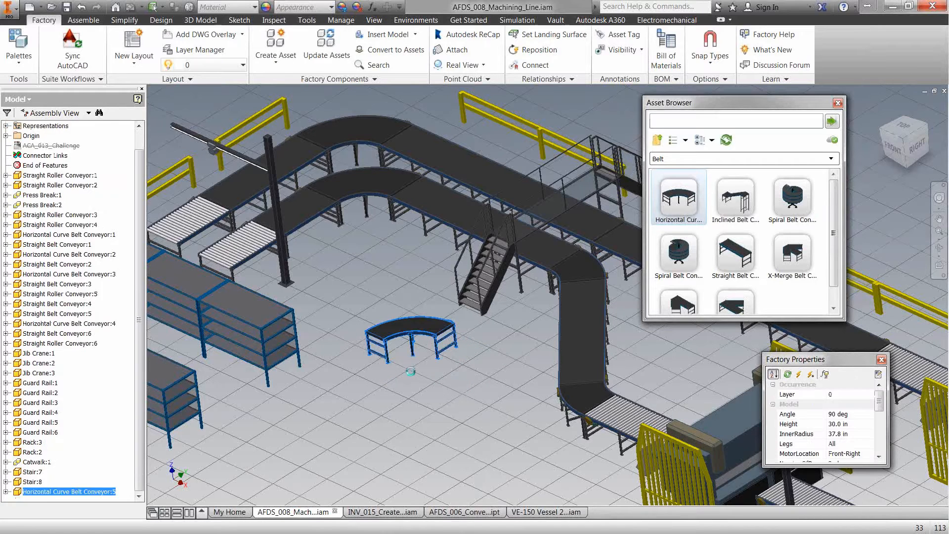
{"action": "right_click", "coordinate": [430, 383]}
{"action": "left_click", "coordinate": [463, 387]}
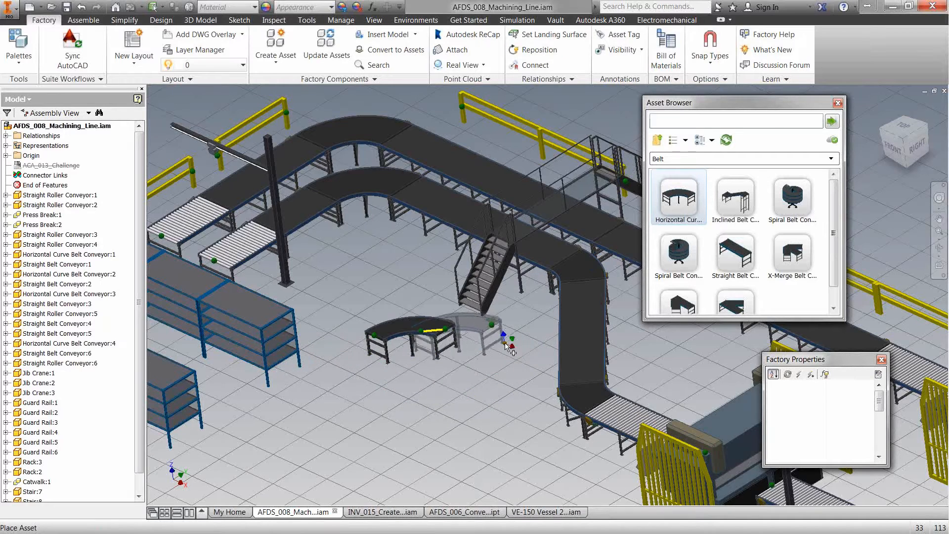
{"action": "left_click", "coordinate": [529, 350]}
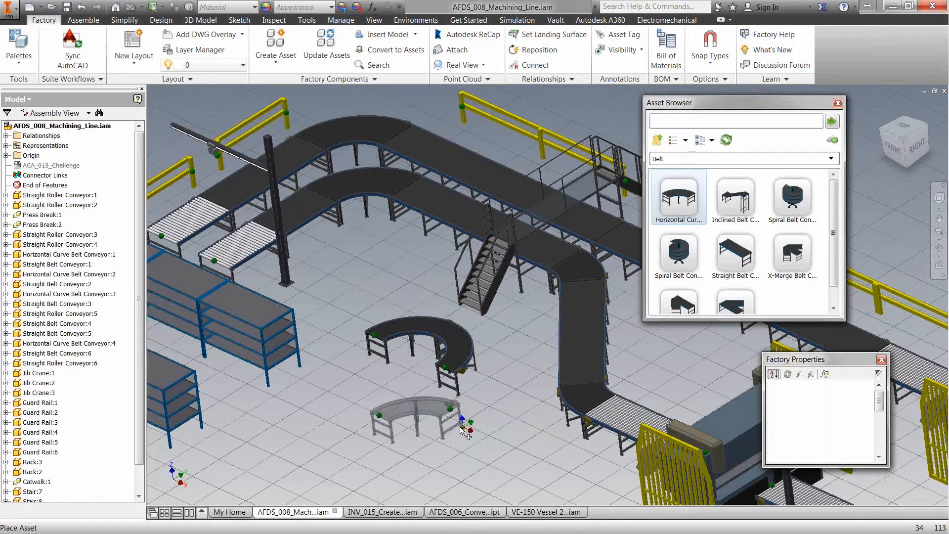
{"action": "left_click", "coordinate": [456, 402]}
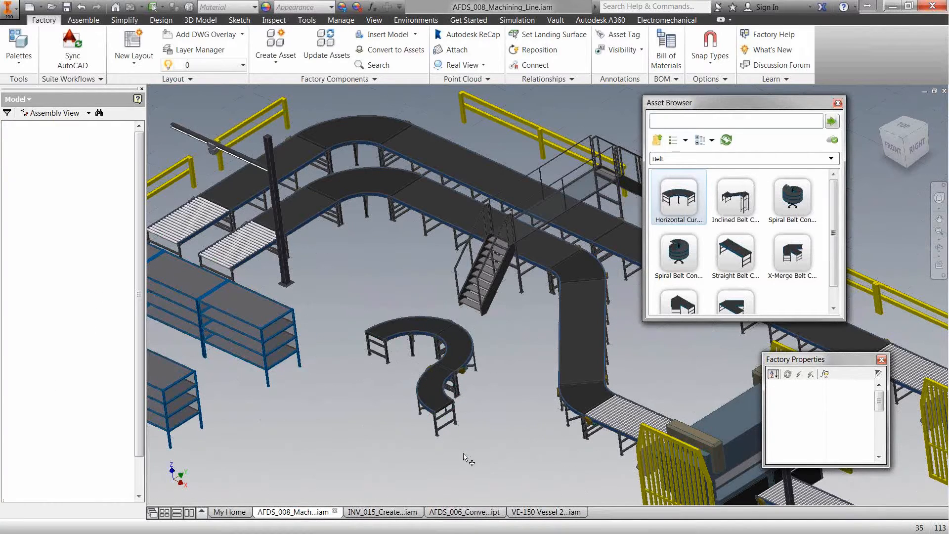
{"action": "key", "text": "Escape"}
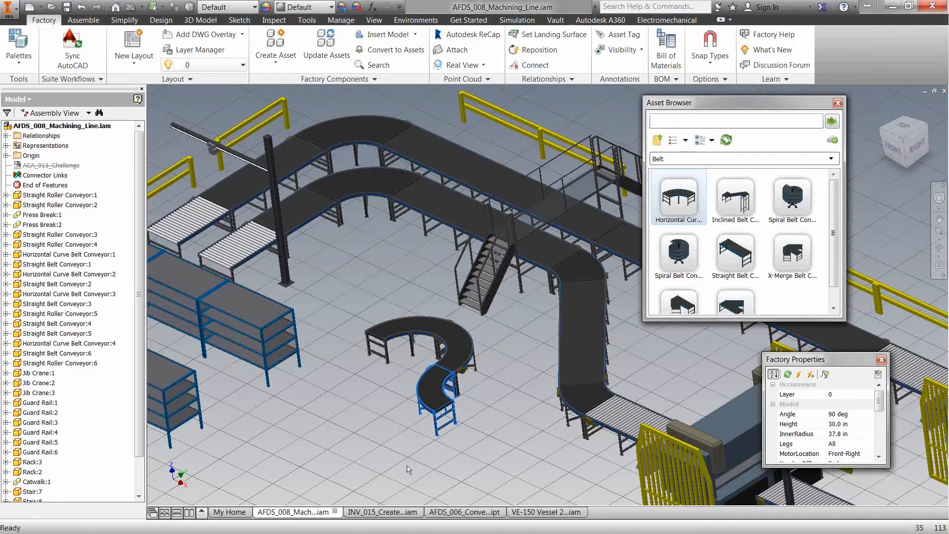
Switch to the VE-150 Vessel 2500L assembly and expand its level of detail representations
{"action": "left_click", "coordinate": [544, 512]}
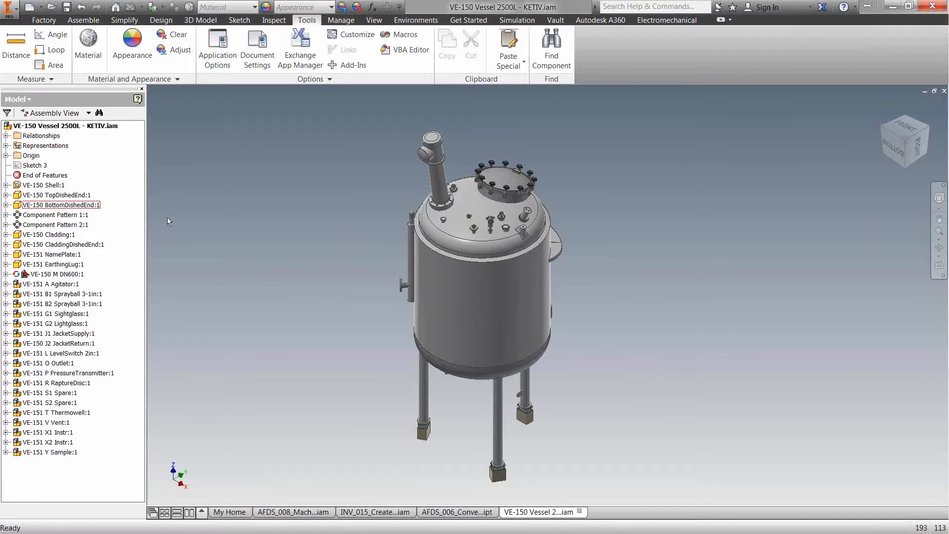
{"action": "left_click", "coordinate": [6, 146]}
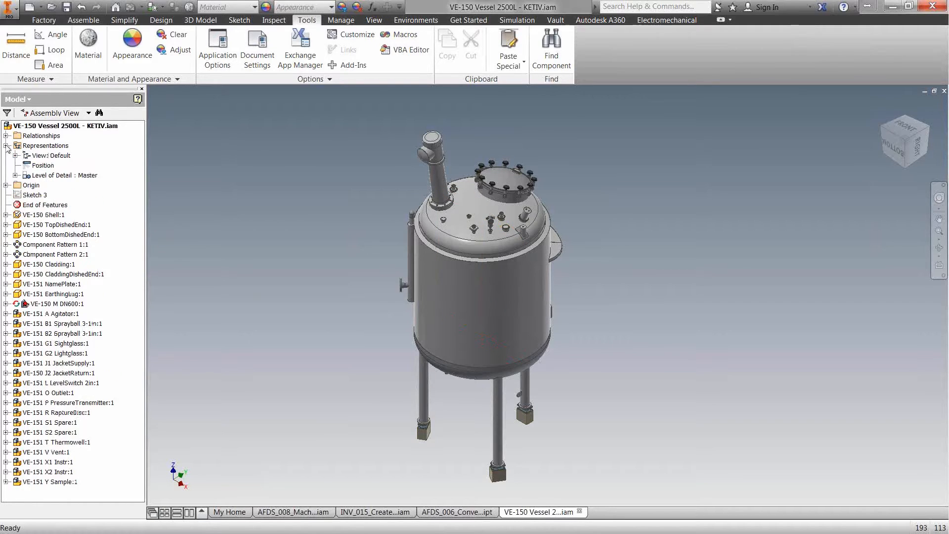
{"action": "left_click", "coordinate": [15, 175]}
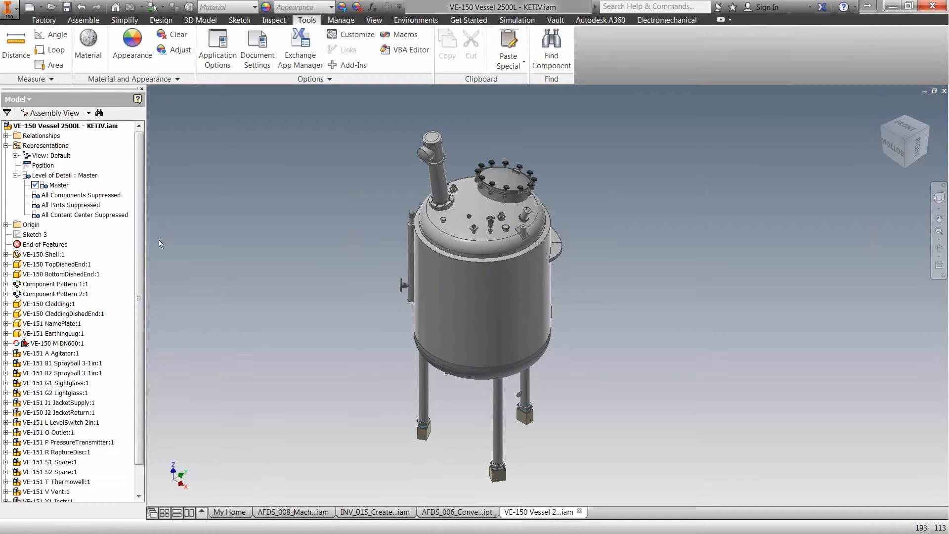
Start a new Shrinkwrap substitute level of detail for the vessel, keeping the suggested component name and the Standard.ipt template
{"action": "left_click", "coordinate": [61, 176]}
{"action": "right_click", "coordinate": [60, 176]}
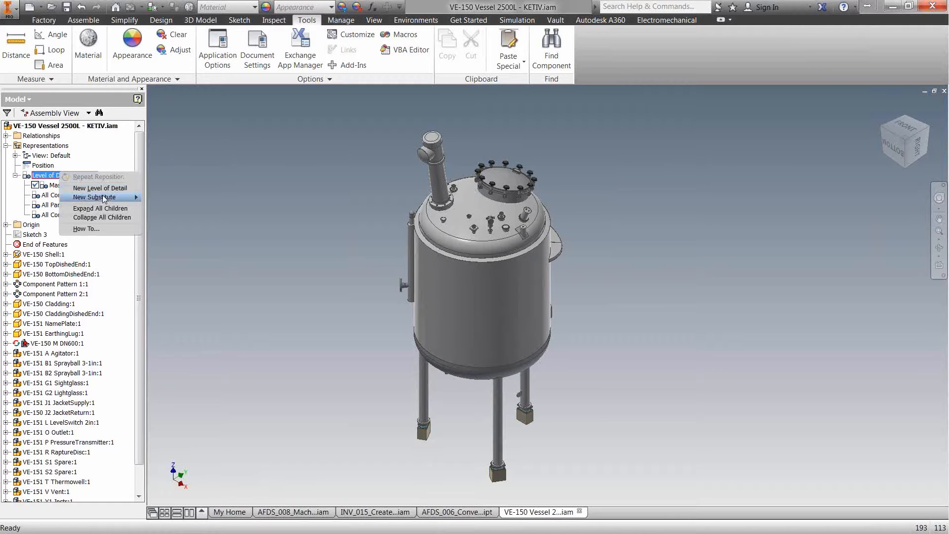
{"action": "mouse_move", "coordinate": [104, 198]}
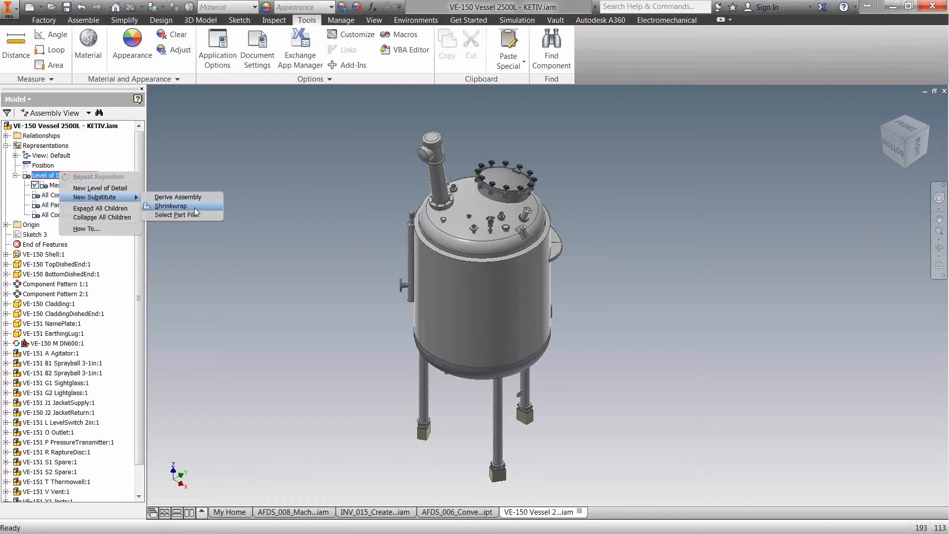
{"action": "left_click", "coordinate": [164, 207]}
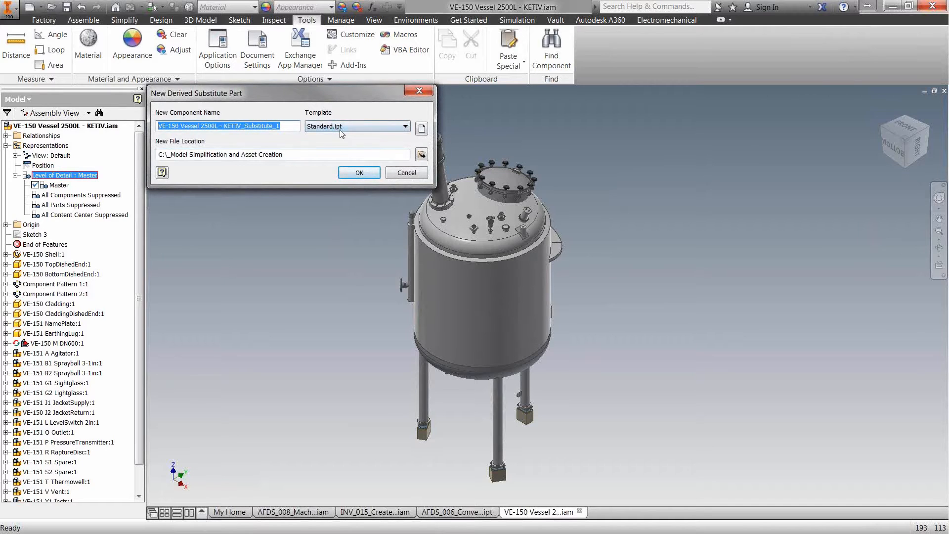
{"action": "left_click_drag", "start_coordinate": [291, 126], "coordinate": [156, 130]}
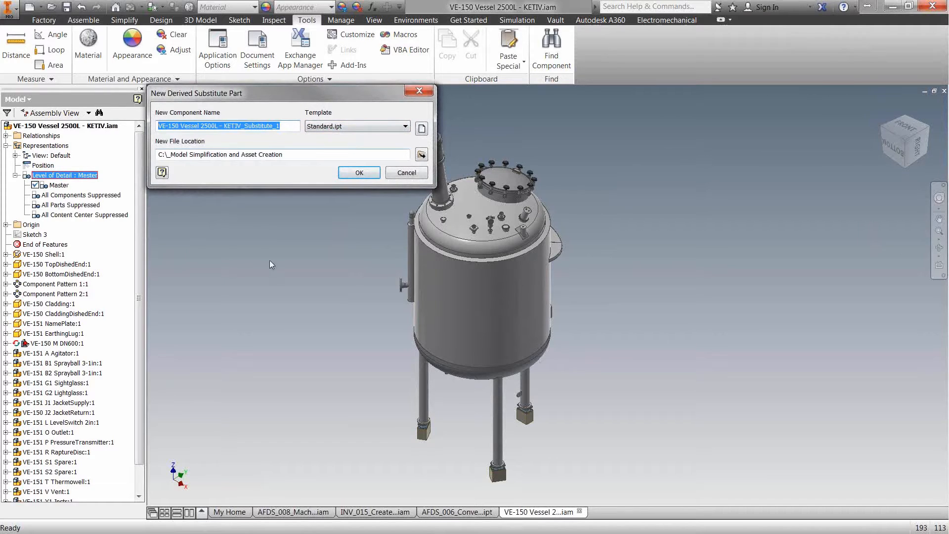
{"action": "left_click", "coordinate": [301, 157]}
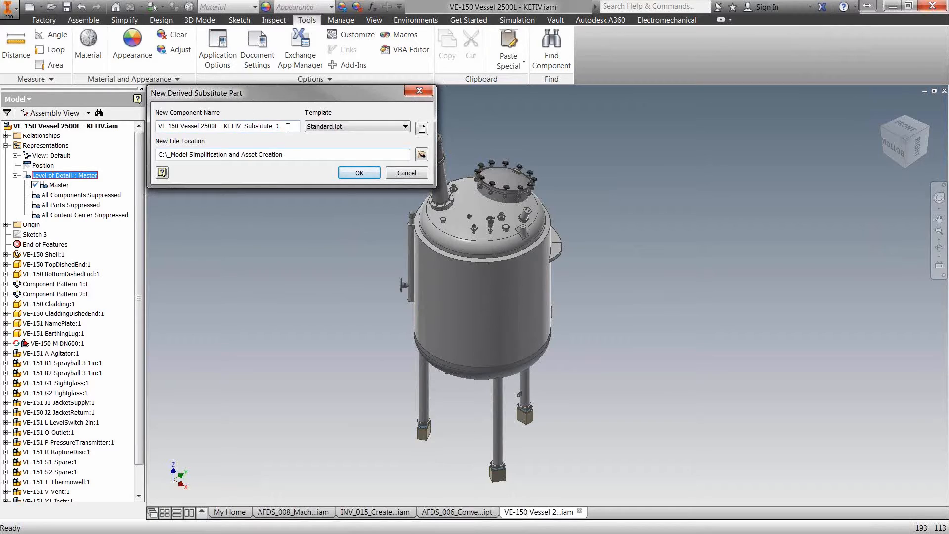
{"action": "left_click_drag", "start_coordinate": [288, 125], "coordinate": [156, 127]}
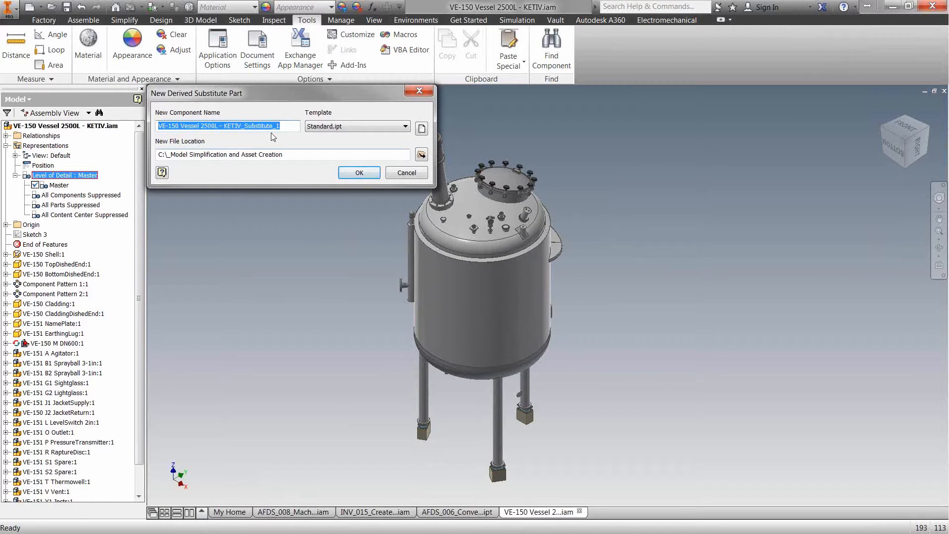
{"action": "left_click", "coordinate": [365, 176]}
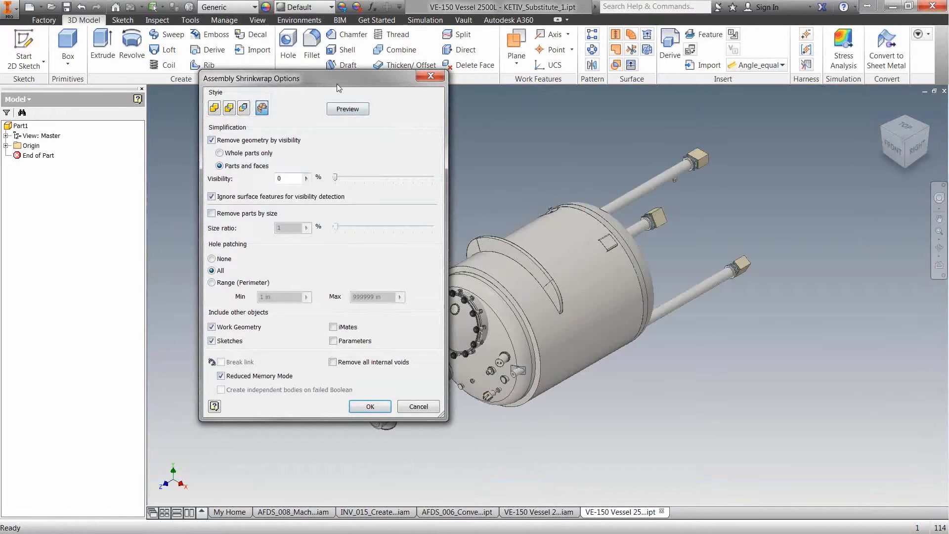
Set the shrinkwrap to remove whole parts only at 51% visibility, preview it and inspect the manway cover closely
{"action": "left_click_drag", "start_coordinate": [336, 79], "coordinate": [239, 80]}
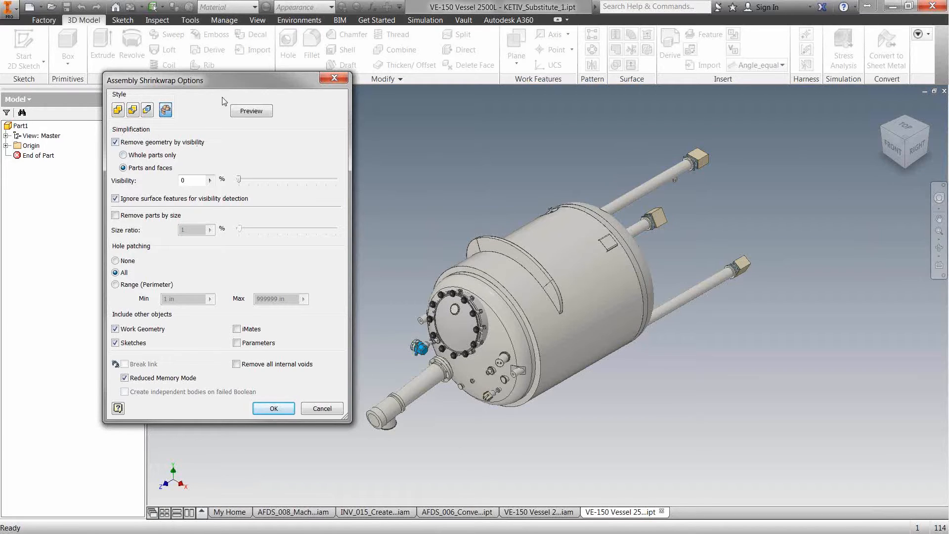
{"action": "left_click_drag", "start_coordinate": [224, 79], "coordinate": [228, 107]}
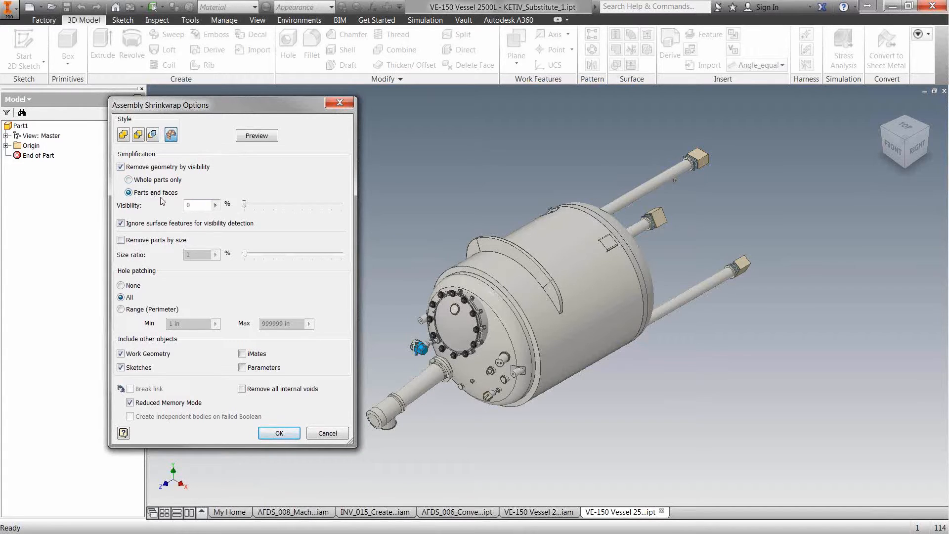
{"action": "left_click", "coordinate": [128, 180]}
{"action": "left_click_drag", "start_coordinate": [244, 204], "coordinate": [294, 210]}
{"action": "left_click", "coordinate": [264, 138]}
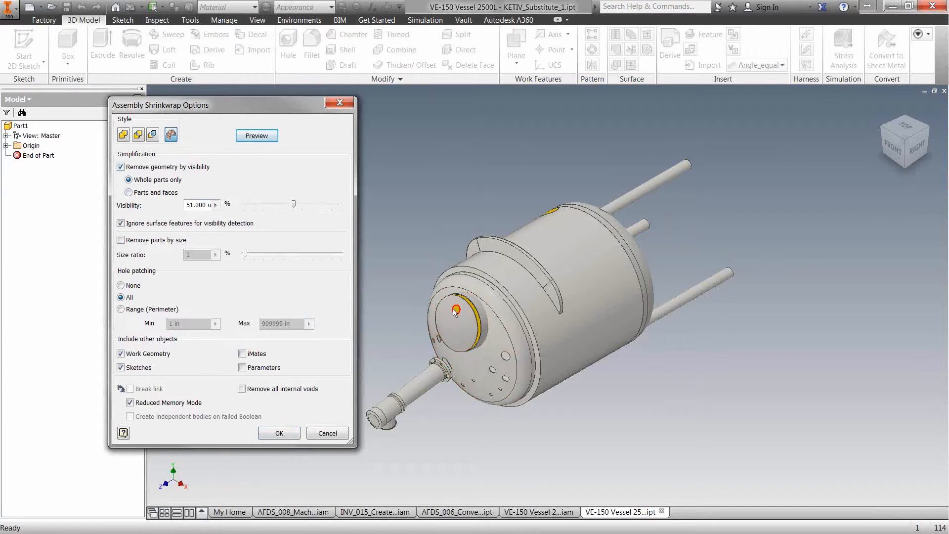
{"action": "scroll", "coordinate": [470, 335], "scroll_direction": "up", "scroll_amount": 10}
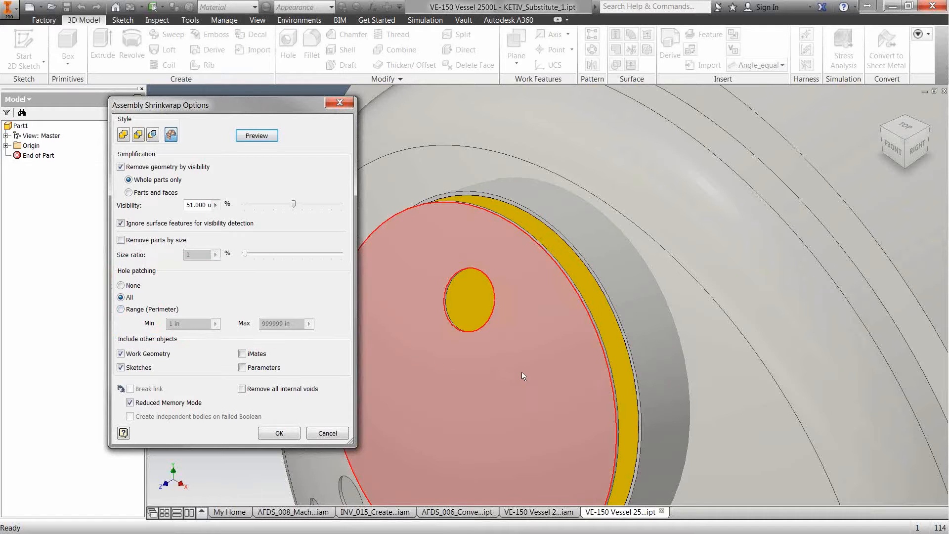
{"action": "scroll", "coordinate": [521, 372], "scroll_direction": "down", "scroll_amount": 5}
{"action": "middle_click_drag", "start_coordinate": [501, 342], "coordinate": [480, 270]}
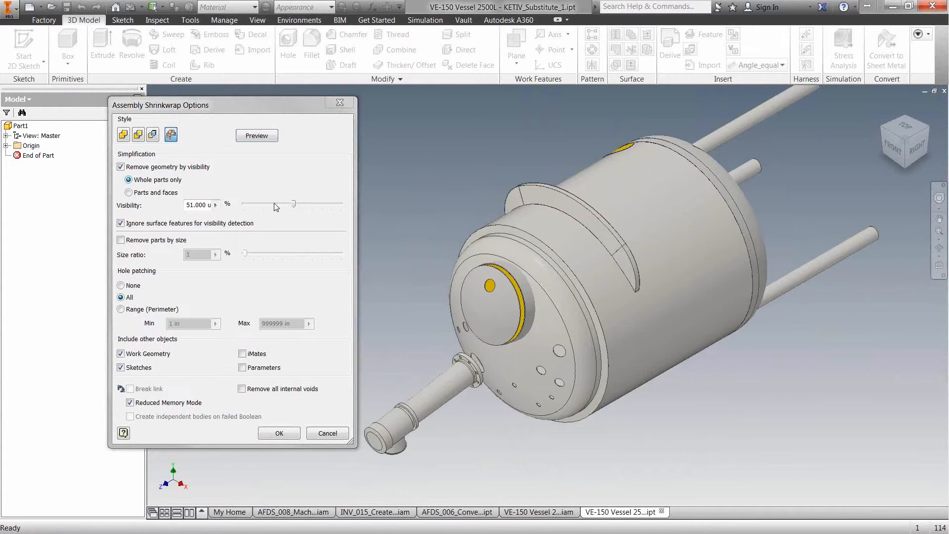
Preview the shrinkwrap at 13% visibility, and set the visibility to 19% with a fresh preview
{"action": "left_click_drag", "start_coordinate": [293, 203], "coordinate": [258, 208]}
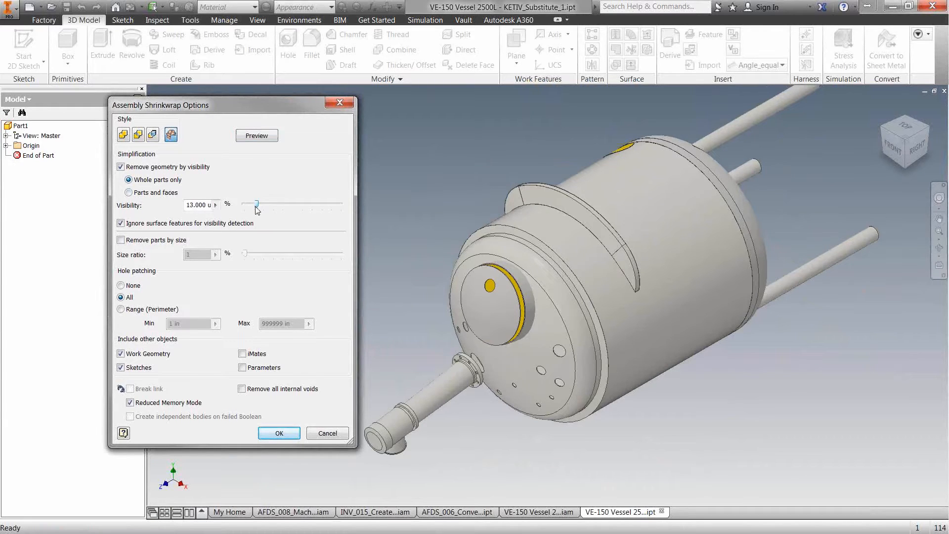
{"action": "left_click", "coordinate": [253, 136]}
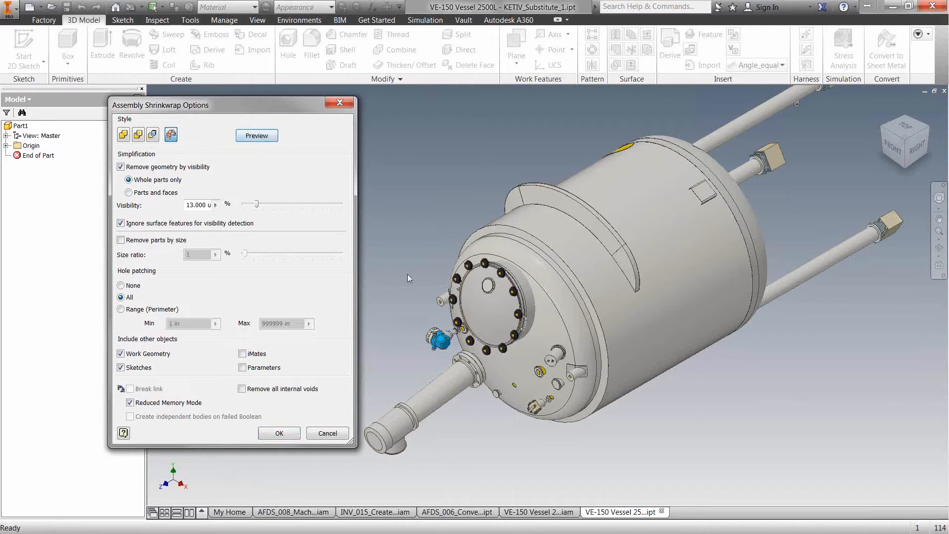
{"action": "left_click_drag", "start_coordinate": [259, 206], "coordinate": [265, 207]}
{"action": "left_click", "coordinate": [256, 135]}
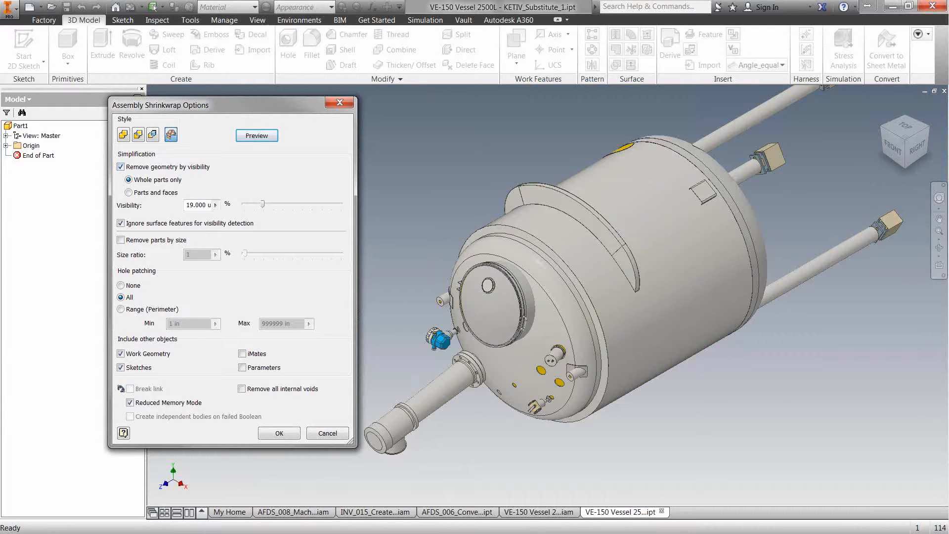
Check the file size of the KETIV VESSEL folder in its properties window and move the window out of view
{"action": "left_click_drag", "start_coordinate": [131, 238], "coordinate": [384, 115]}
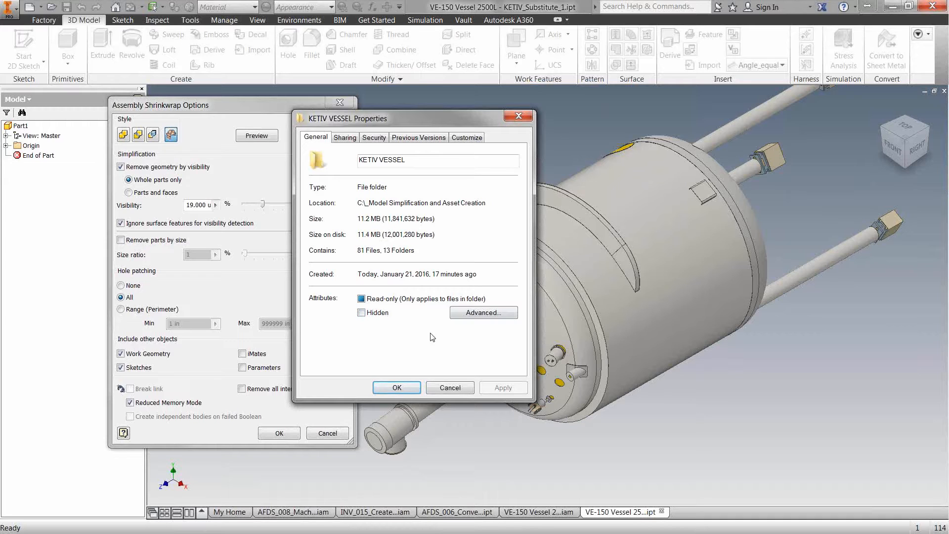
{"action": "left_click_drag", "start_coordinate": [476, 117], "coordinate": [0, 118]}
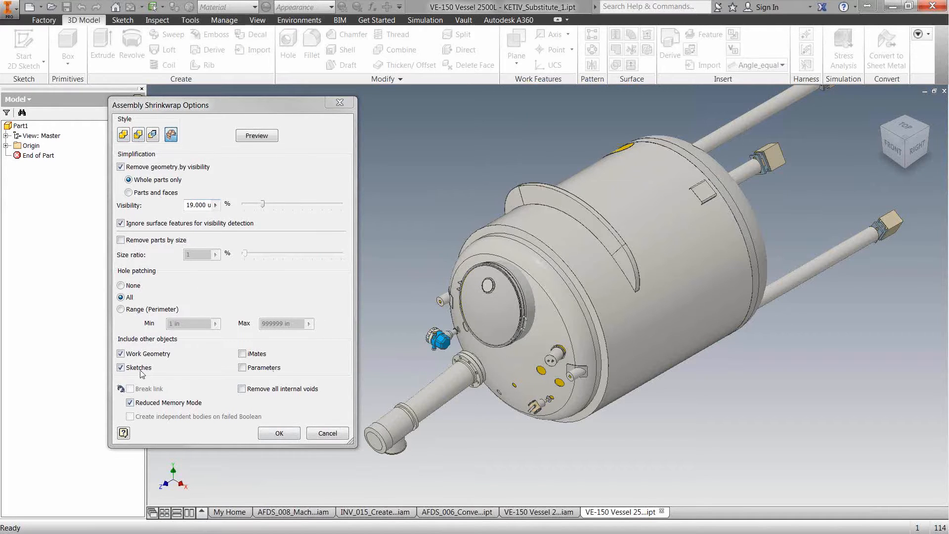
Enable removal of all internal voids, generate the vessel's shrinkwrap substitute and view the resulting model up close
{"action": "left_click", "coordinate": [121, 367]}
{"action": "left_click", "coordinate": [242, 389]}
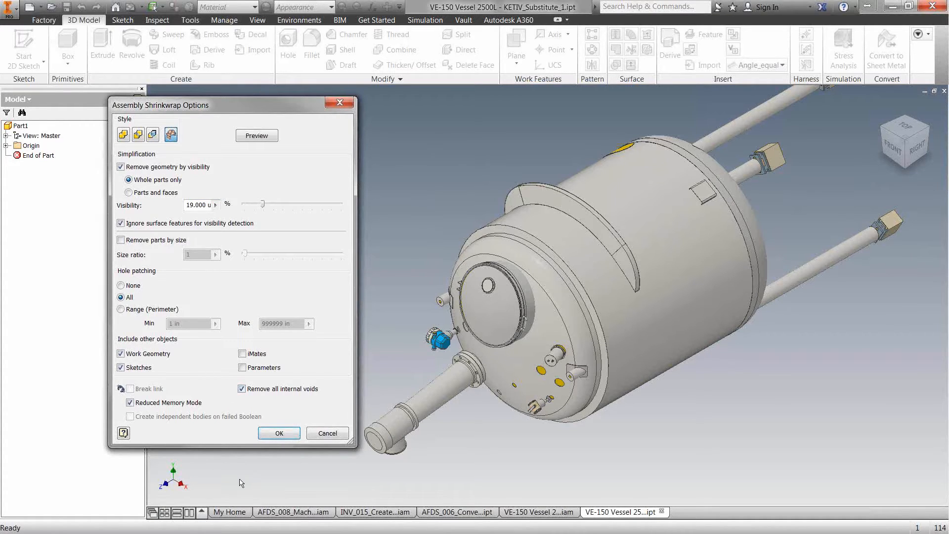
{"action": "left_click", "coordinate": [279, 433]}
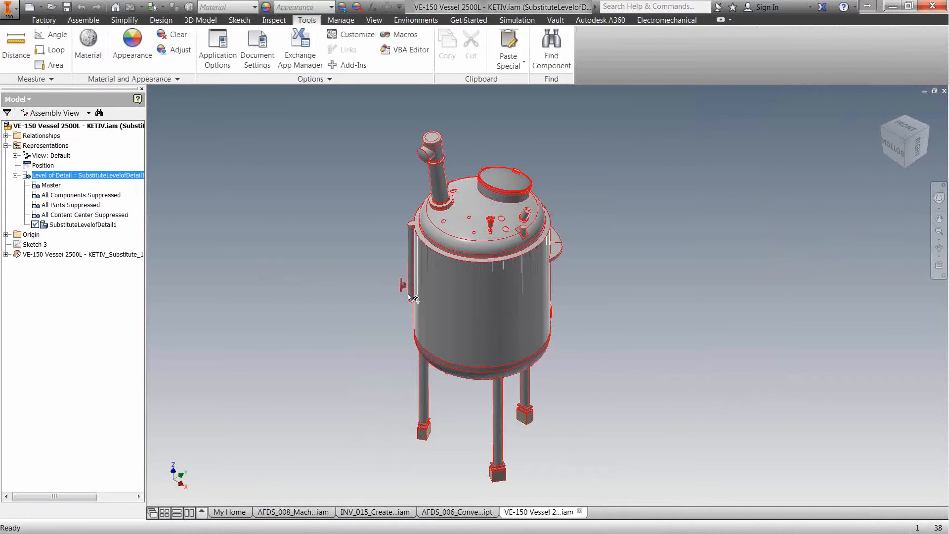
{"action": "scroll", "coordinate": [394, 304], "scroll_direction": "down", "scroll_amount": 3}
{"action": "scroll", "coordinate": [395, 304], "scroll_direction": "down", "scroll_amount": 2}
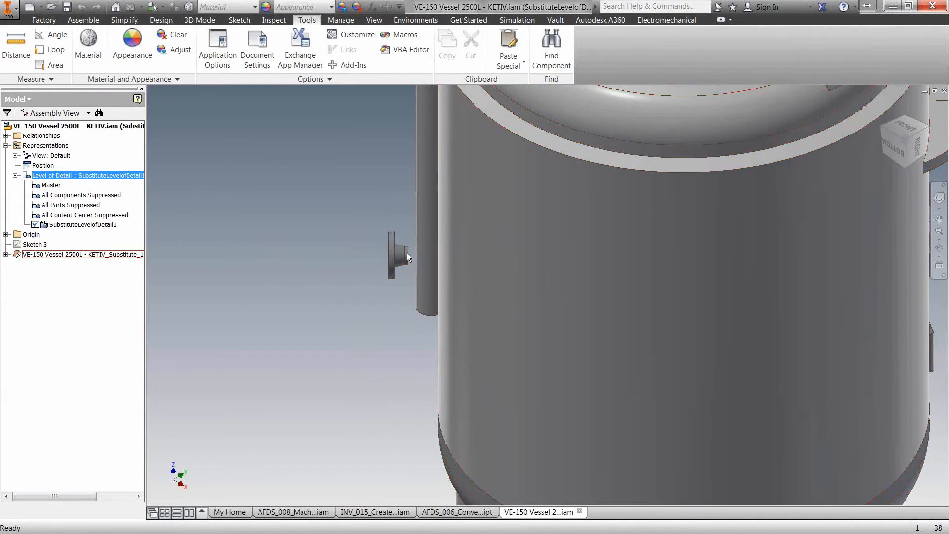
Open the vessel assembly's shrinkwrap substitute part in its own window and orbit it to stand upright
{"action": "scroll", "coordinate": [414, 269], "scroll_direction": "up", "scroll_amount": 3}
{"action": "scroll", "coordinate": [614, 157], "scroll_direction": "down", "scroll_amount": 1}
{"action": "scroll", "coordinate": [614, 157], "scroll_direction": "up", "scroll_amount": 3}
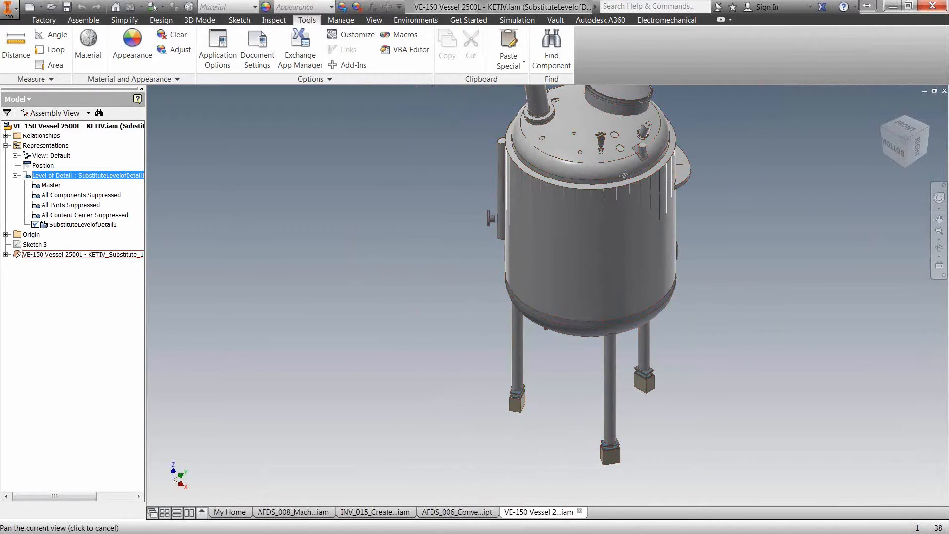
{"action": "scroll", "coordinate": [557, 262], "scroll_direction": "down", "scroll_amount": 2}
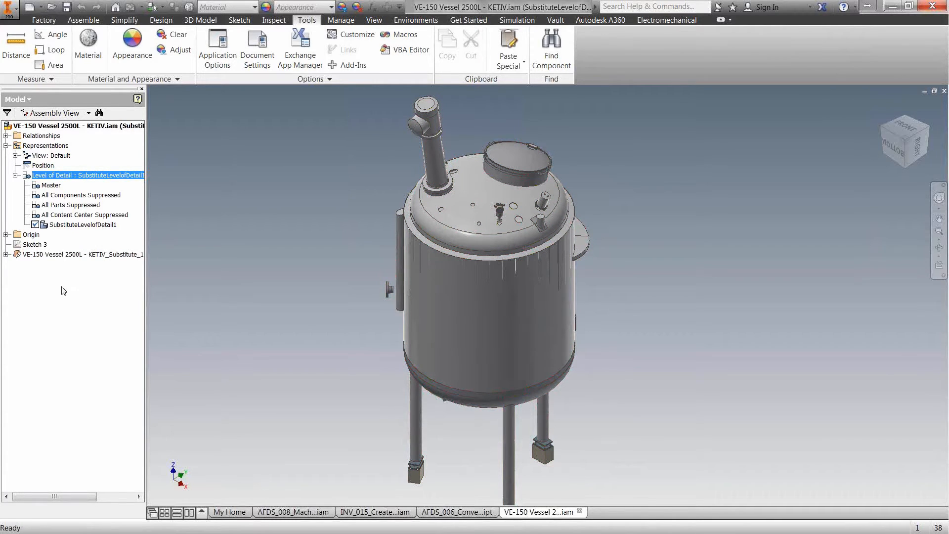
{"action": "right_click", "coordinate": [56, 254]}
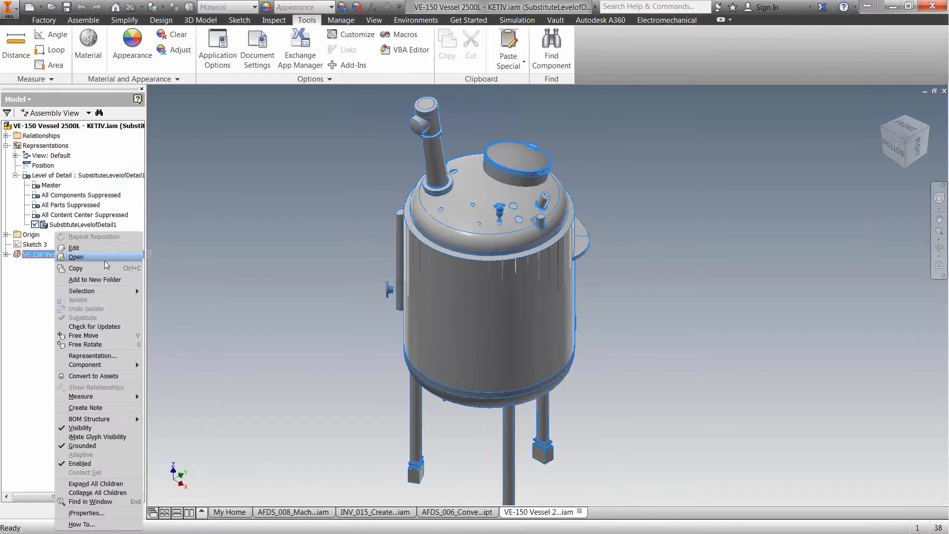
{"action": "left_click", "coordinate": [76, 256]}
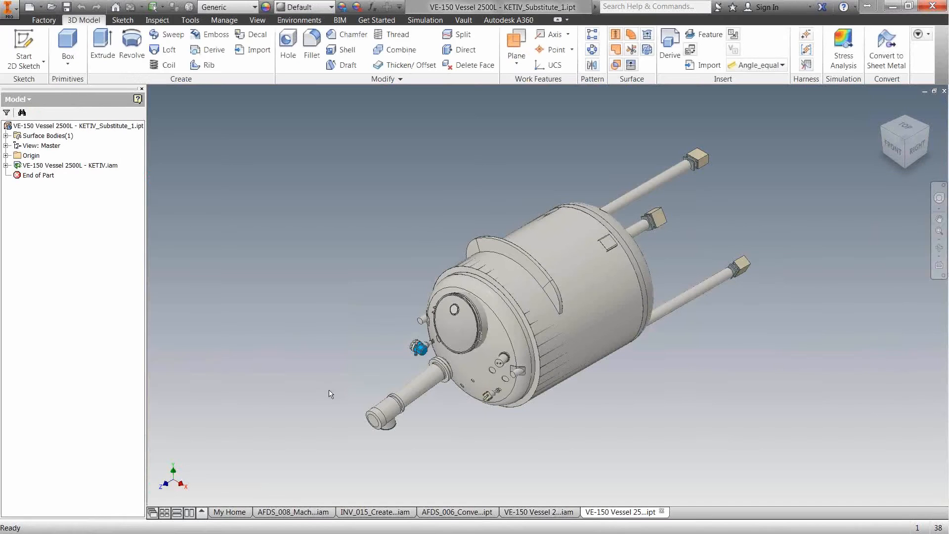
{"action": "middle_click_drag", "start_coordinate": [330, 391], "coordinate": [471, 311], "text": "shift"}
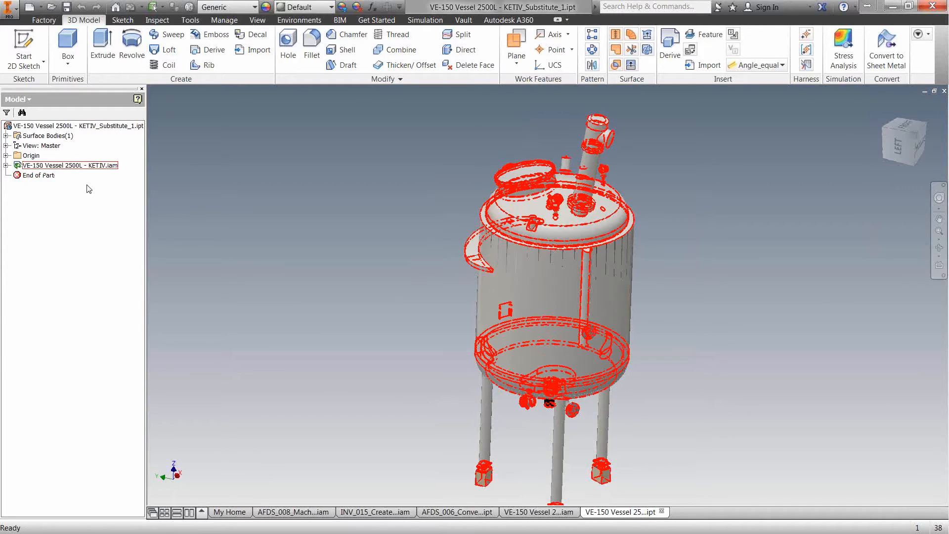
Save the substitute part and check its file size in the iProperties
{"action": "left_click", "coordinate": [52, 165]}
{"action": "left_click", "coordinate": [68, 10]}
{"action": "right_click", "coordinate": [41, 130]}
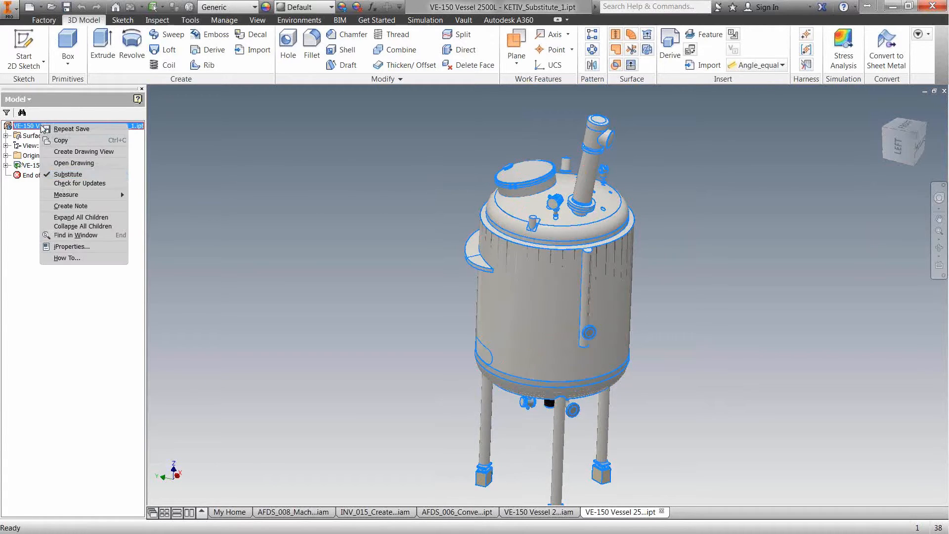
{"action": "left_click", "coordinate": [59, 238]}
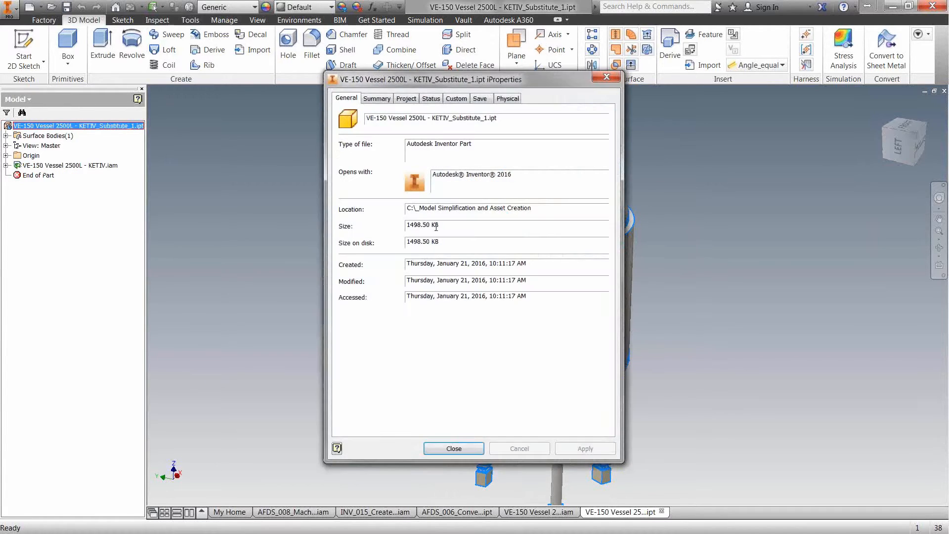
{"action": "left_click_drag", "start_coordinate": [440, 226], "coordinate": [401, 231]}
{"action": "left_click", "coordinate": [454, 448]}
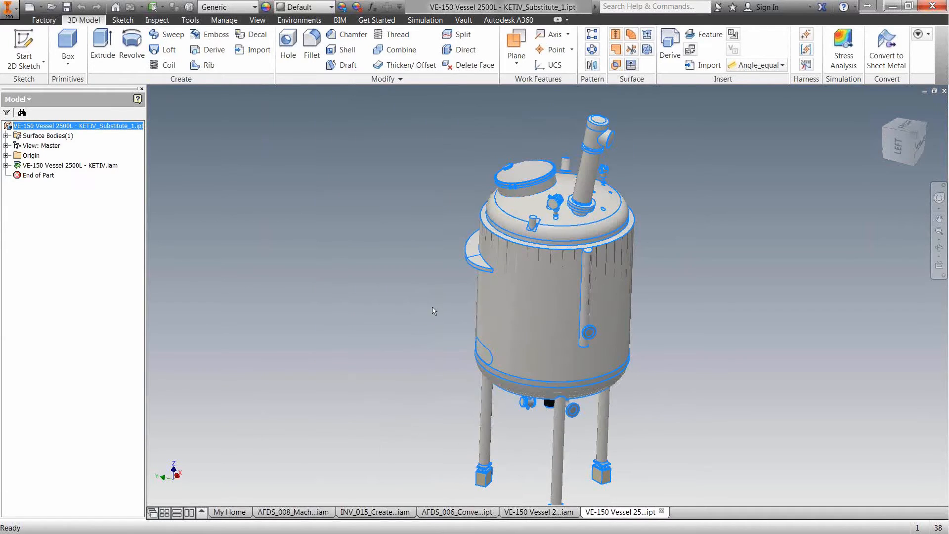
{"action": "key", "text": "F2"}
{"action": "left_click_drag", "start_coordinate": [337, 289], "coordinate": [275, 281]}
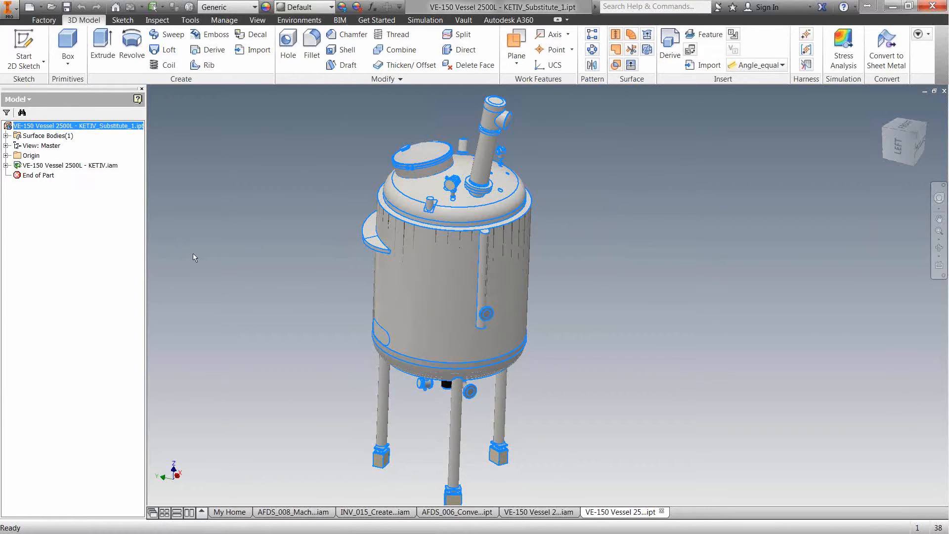
Edit the derived vessel assembly, agreeing to update the substitute, and review its options, representations, other objects and bodies
{"action": "right_click", "coordinate": [54, 166]}
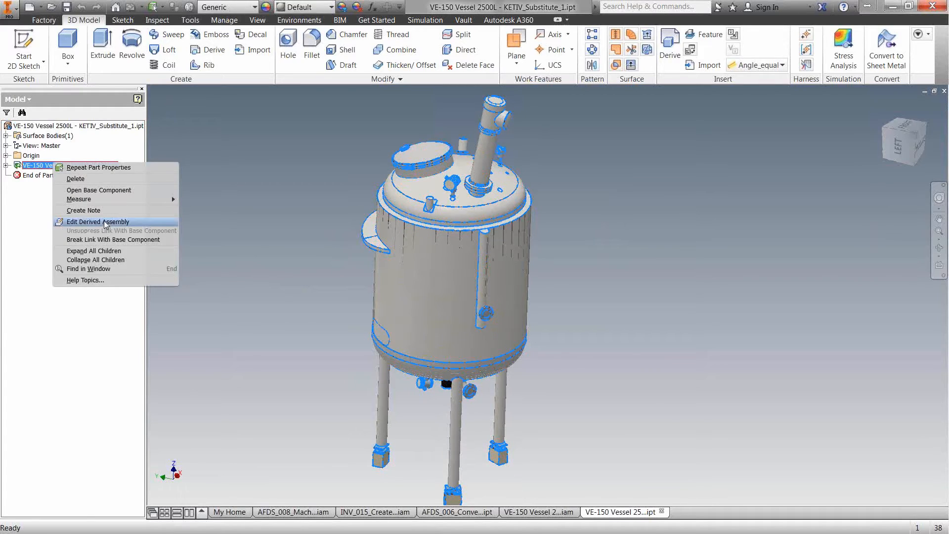
{"action": "left_click", "coordinate": [105, 223]}
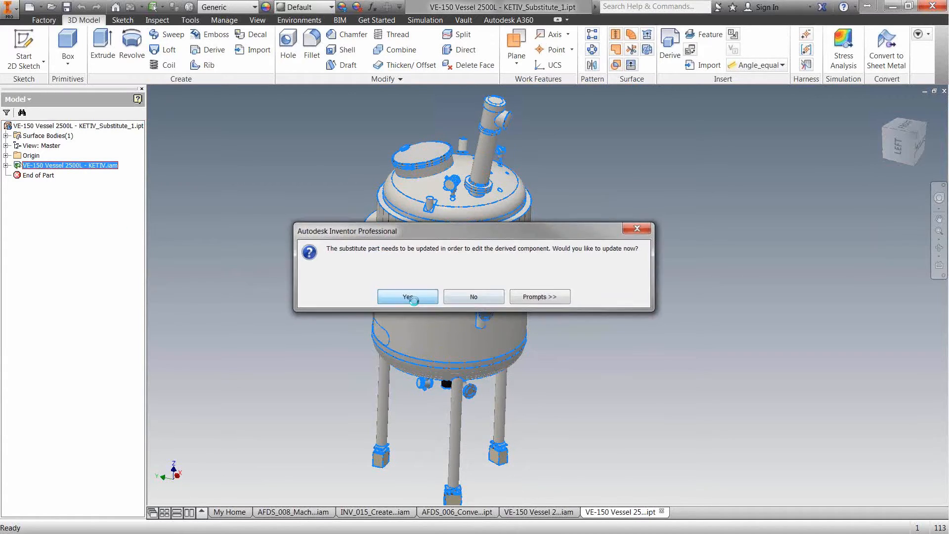
{"action": "left_click", "coordinate": [384, 295]}
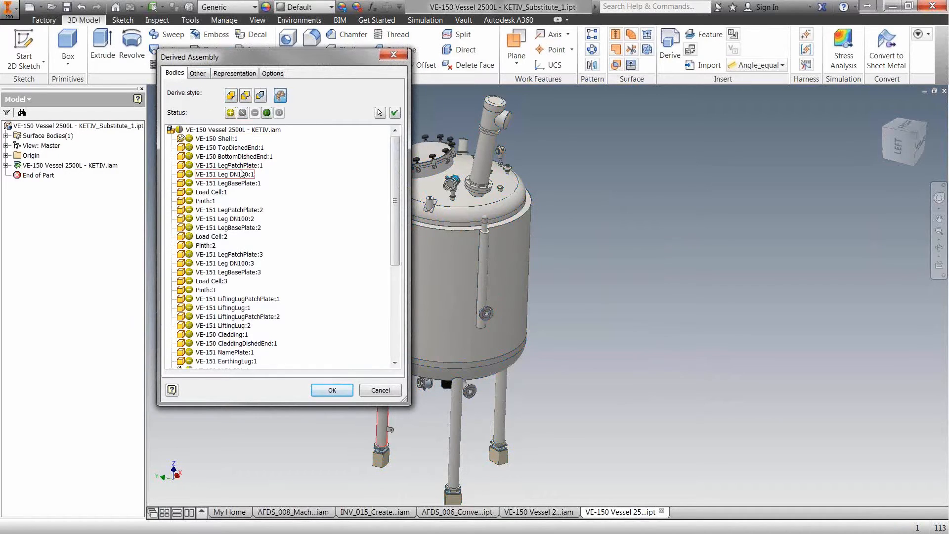
{"action": "left_click", "coordinate": [274, 75]}
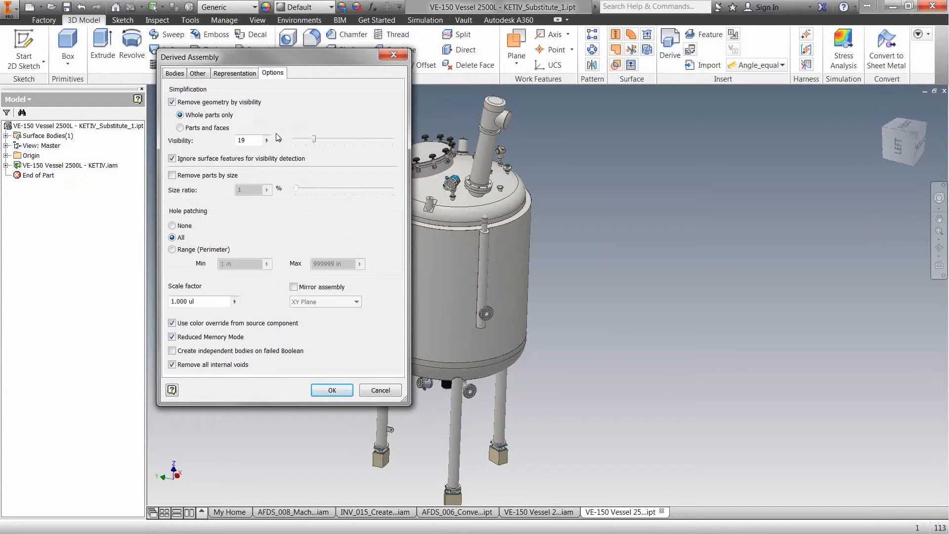
{"action": "left_click", "coordinate": [242, 76]}
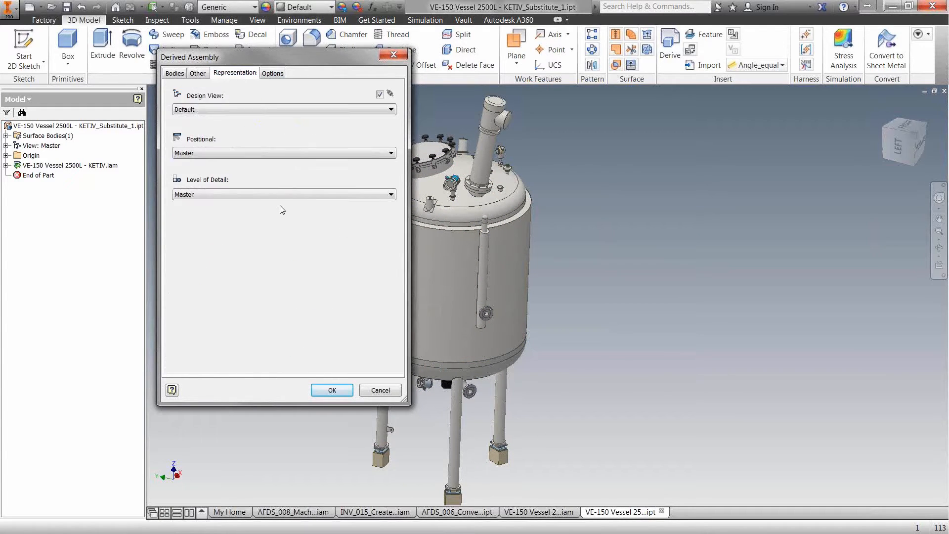
{"action": "left_click", "coordinate": [196, 74]}
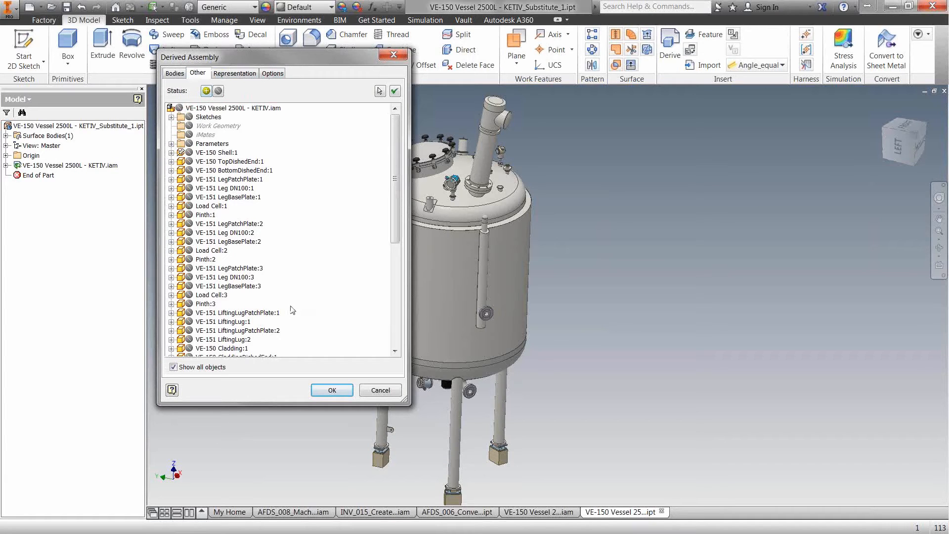
{"action": "left_click", "coordinate": [176, 73]}
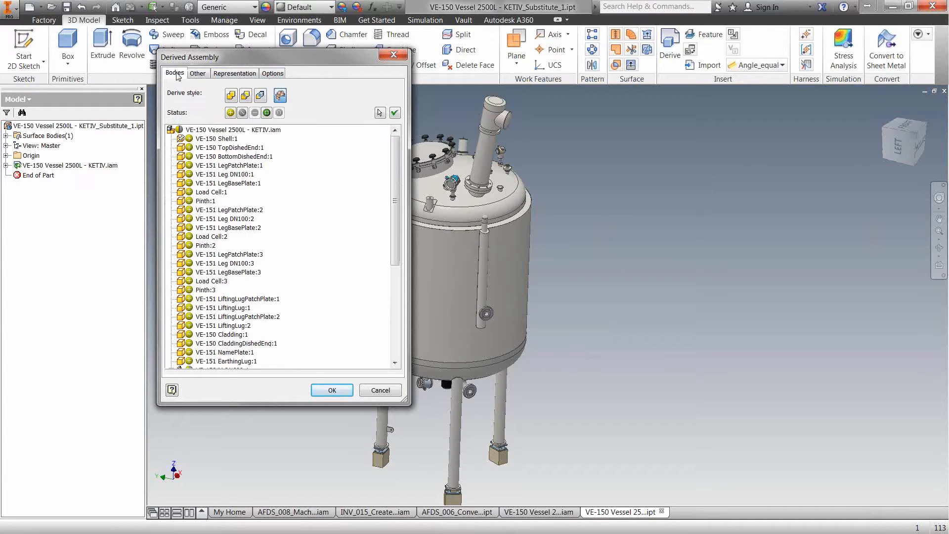
{"action": "left_click_drag", "start_coordinate": [394, 213], "coordinate": [389, 331]}
{"action": "scroll", "coordinate": [389, 331], "scroll_direction": "up", "scroll_amount": 4}
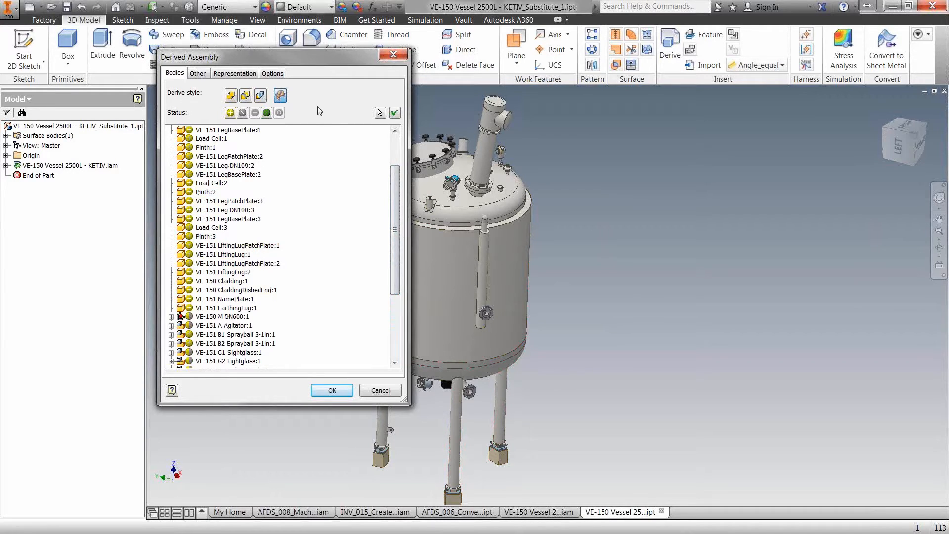
{"action": "left_click_drag", "start_coordinate": [304, 58], "coordinate": [295, 94]}
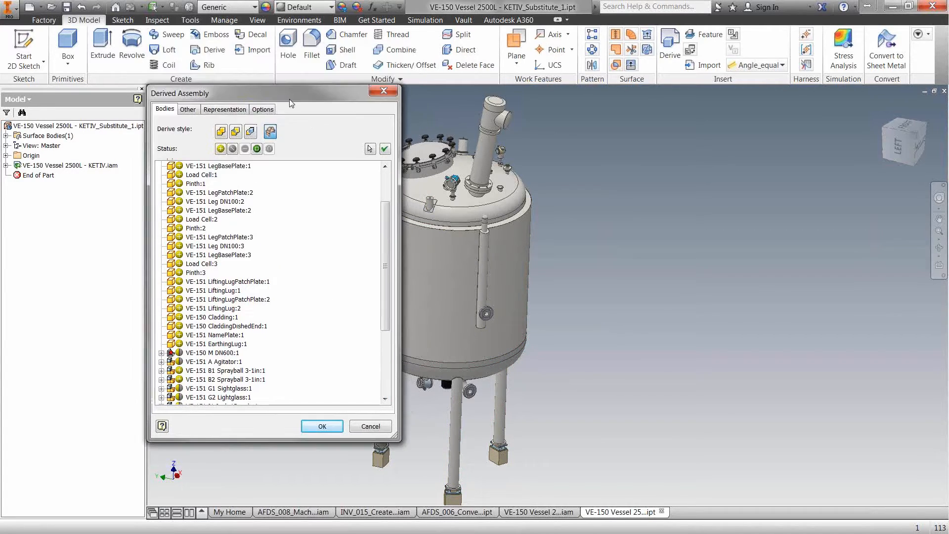
Set the derive style to a single merged solid body and apply it with the existing simplification options
{"action": "left_click", "coordinate": [251, 132]}
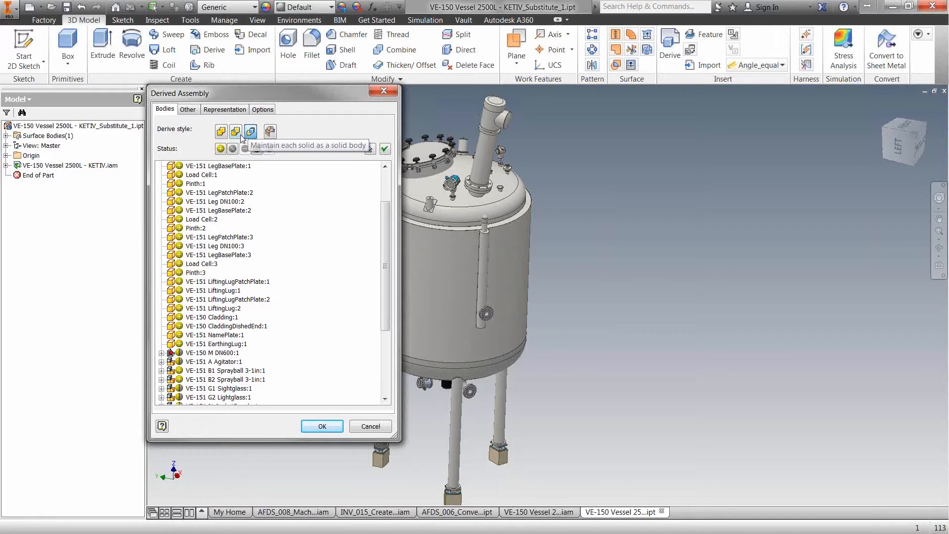
{"action": "left_click", "coordinate": [234, 132]}
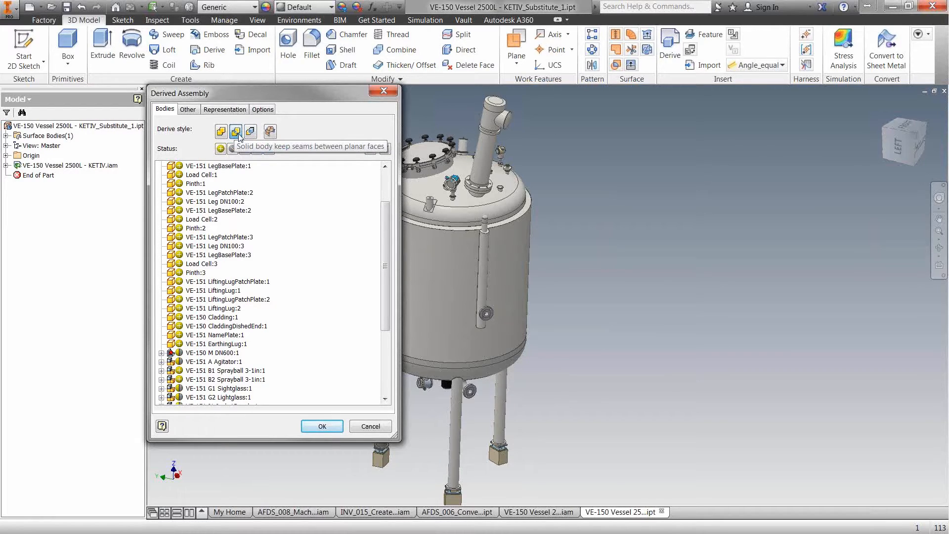
{"action": "left_click", "coordinate": [221, 131]}
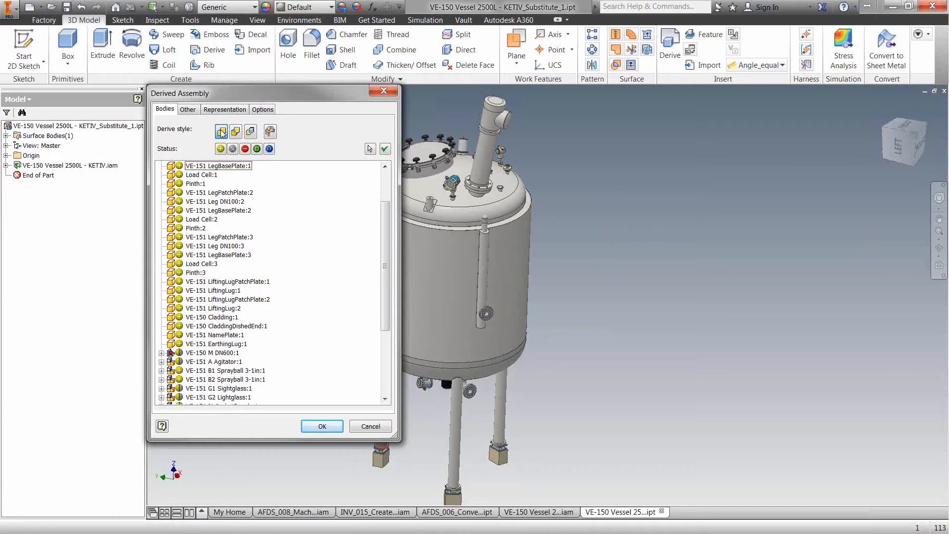
{"action": "left_click", "coordinate": [262, 110]}
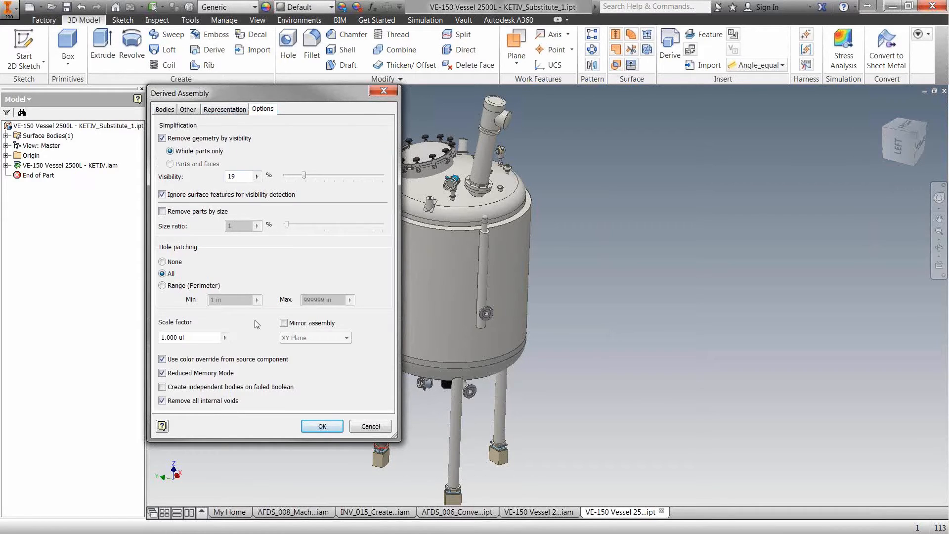
{"action": "left_click", "coordinate": [319, 426]}
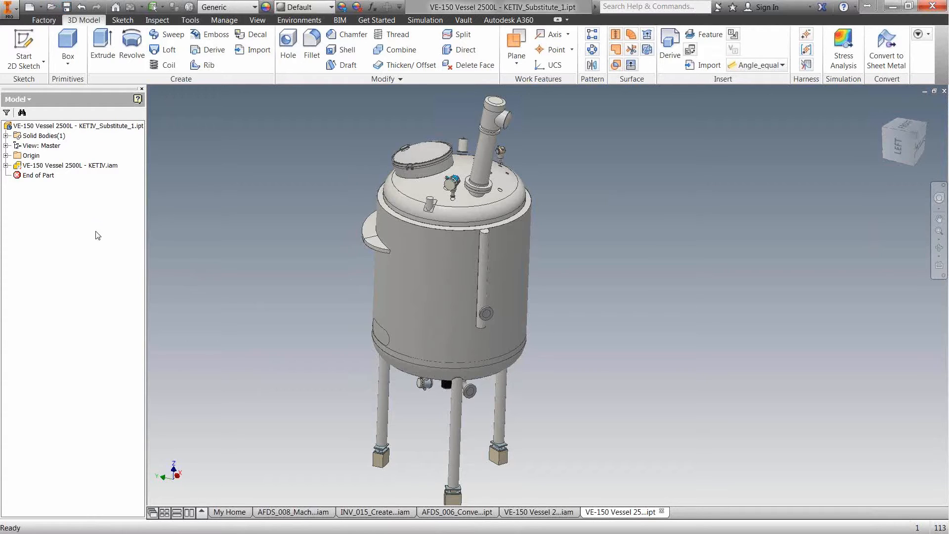
Check the file size of the substitute part with its solid body derive style in the iProperties
{"action": "right_click", "coordinate": [52, 125]}
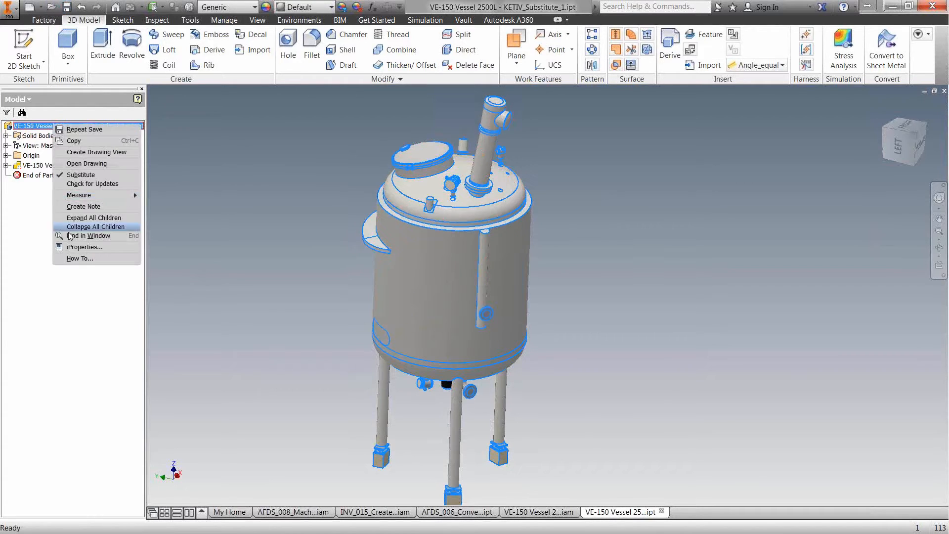
{"action": "left_click", "coordinate": [76, 249]}
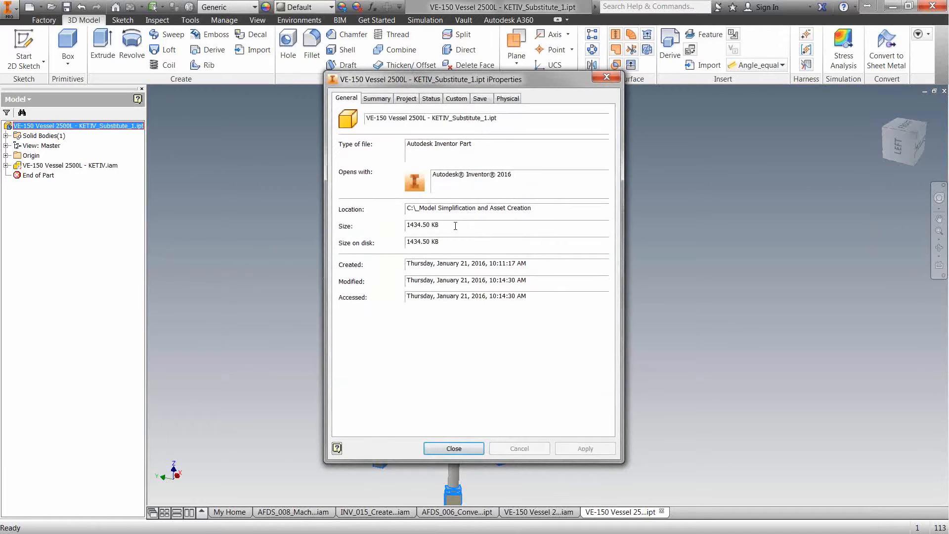
{"action": "left_click_drag", "start_coordinate": [454, 225], "coordinate": [402, 226]}
{"action": "left_click", "coordinate": [465, 454]}
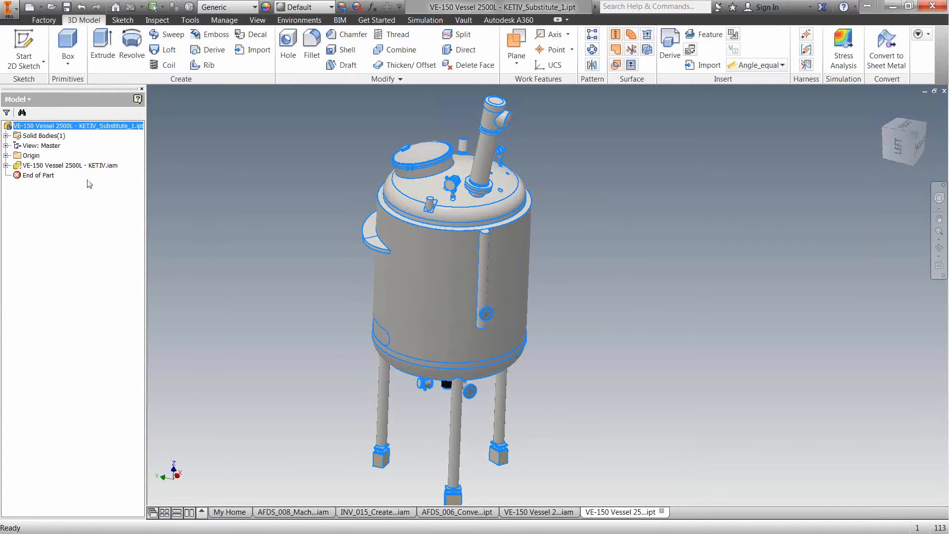
{"action": "right_click", "coordinate": [69, 166]}
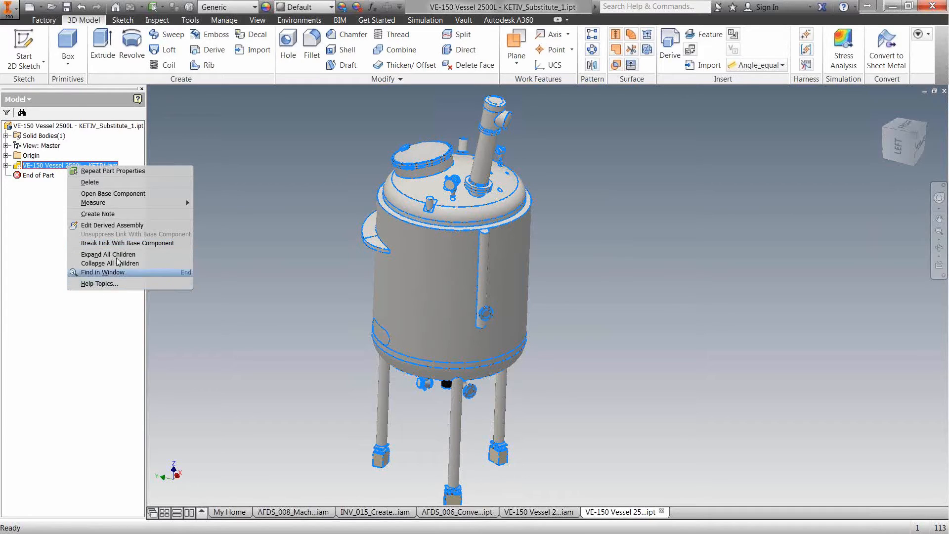
{"action": "left_click", "coordinate": [107, 331]}
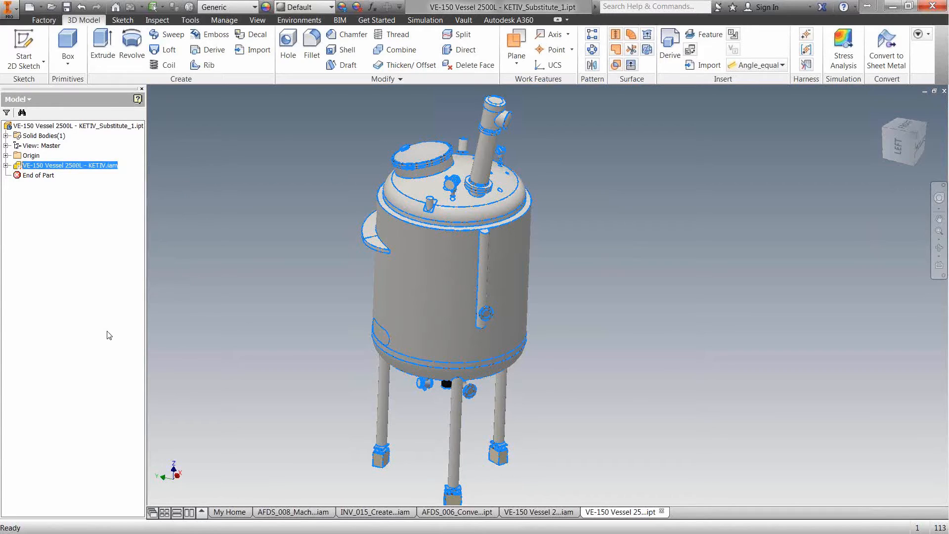
{"action": "left_click", "coordinate": [213, 319]}
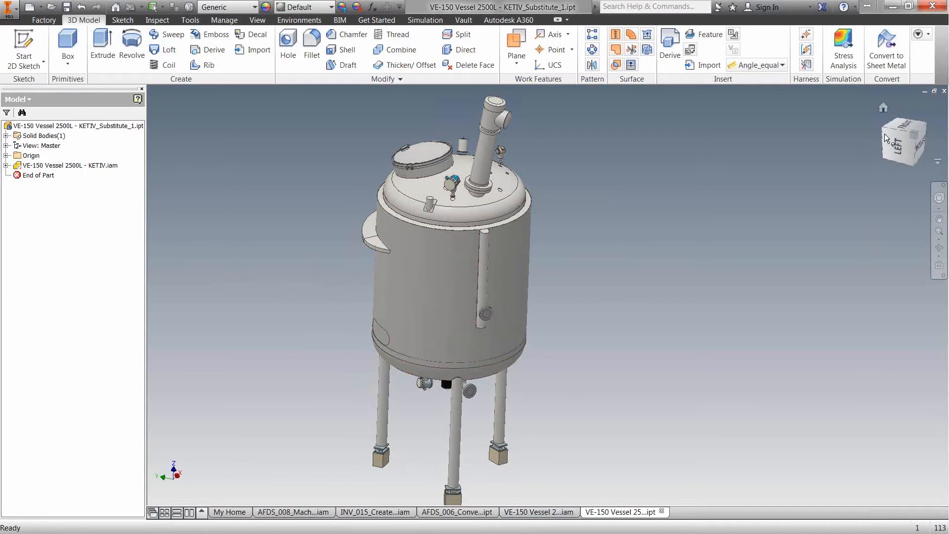
Close the substitute part and activate the vessel assembly's Master level of detail, with the Simplify commands displayed
{"action": "left_click", "coordinate": [944, 91]}
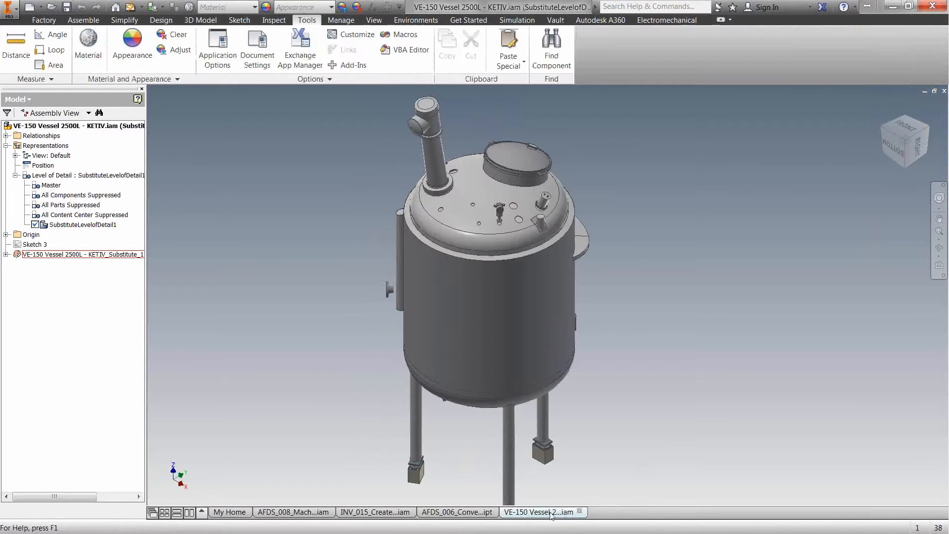
{"action": "double_click", "coordinate": [50, 185]}
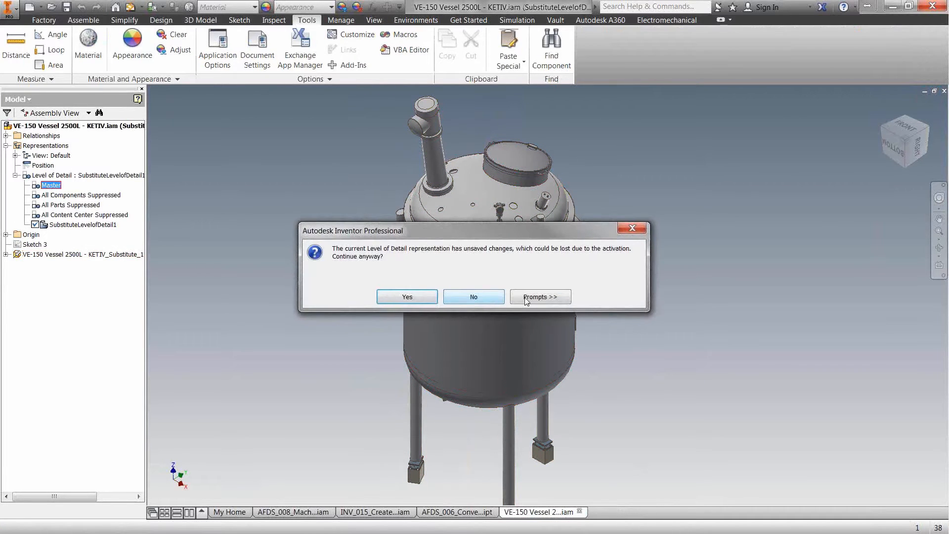
{"action": "left_click", "coordinate": [486, 298]}
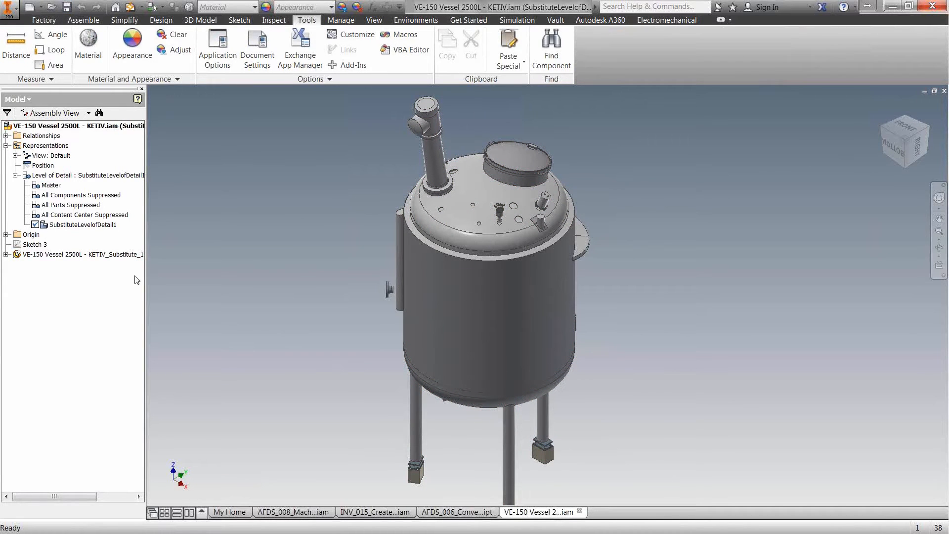
{"action": "double_click", "coordinate": [51, 185]}
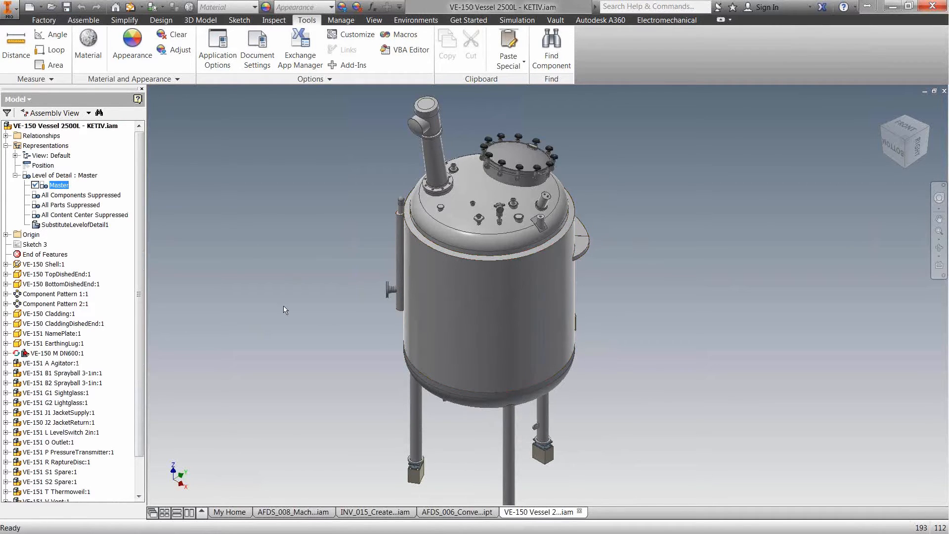
{"action": "middle_click_drag", "start_coordinate": [207, 268], "coordinate": [196, 264]}
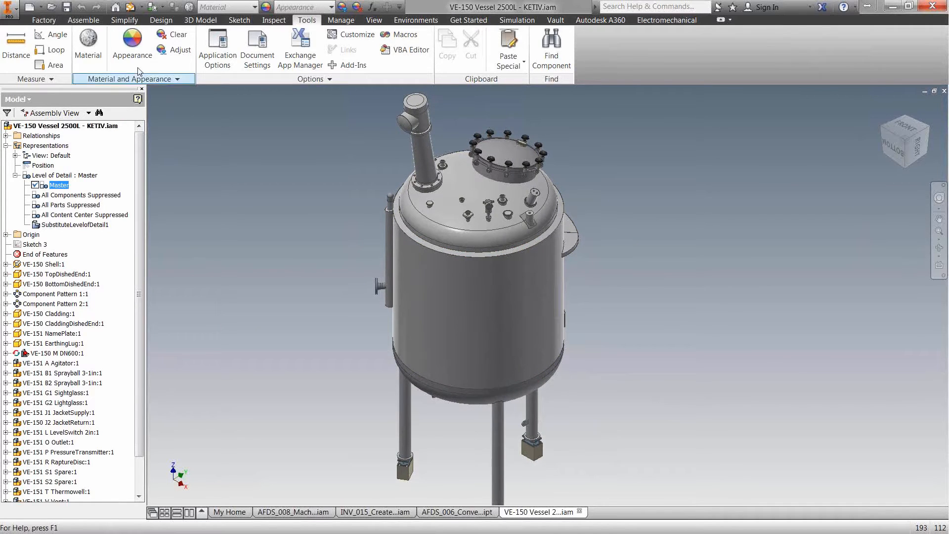
{"action": "left_click", "coordinate": [125, 20]}
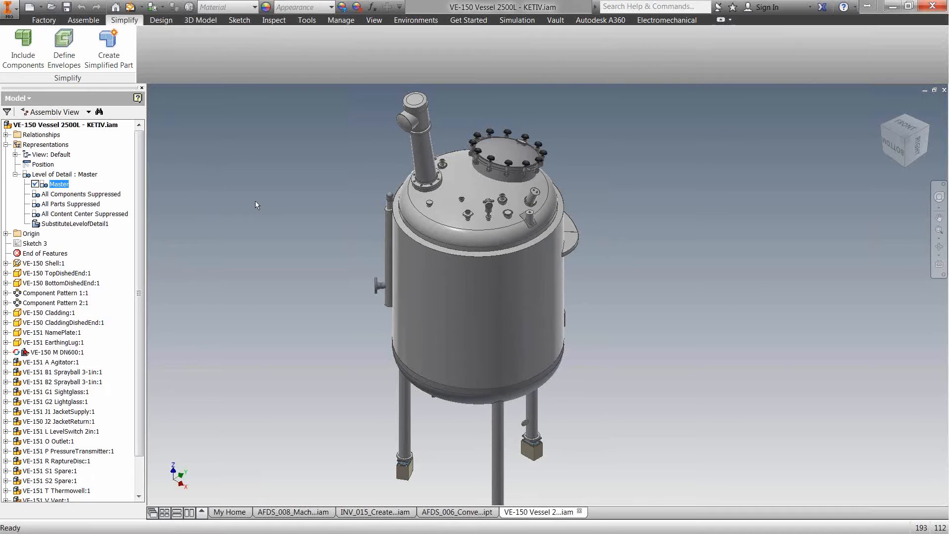
Start Include Components on the vessel assembly, expand the view representations, and review the available selection priorities
{"action": "left_click", "coordinate": [37, 61]}
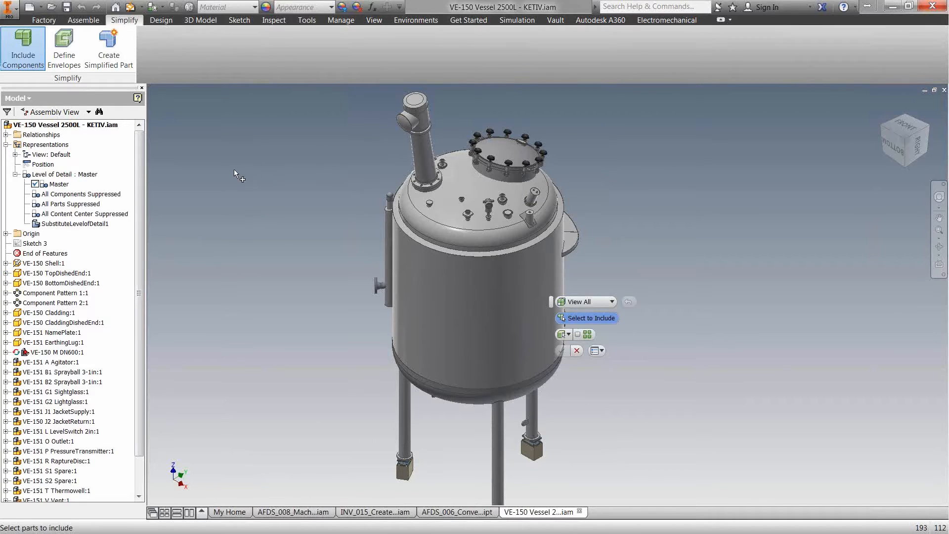
{"action": "left_click", "coordinate": [15, 154]}
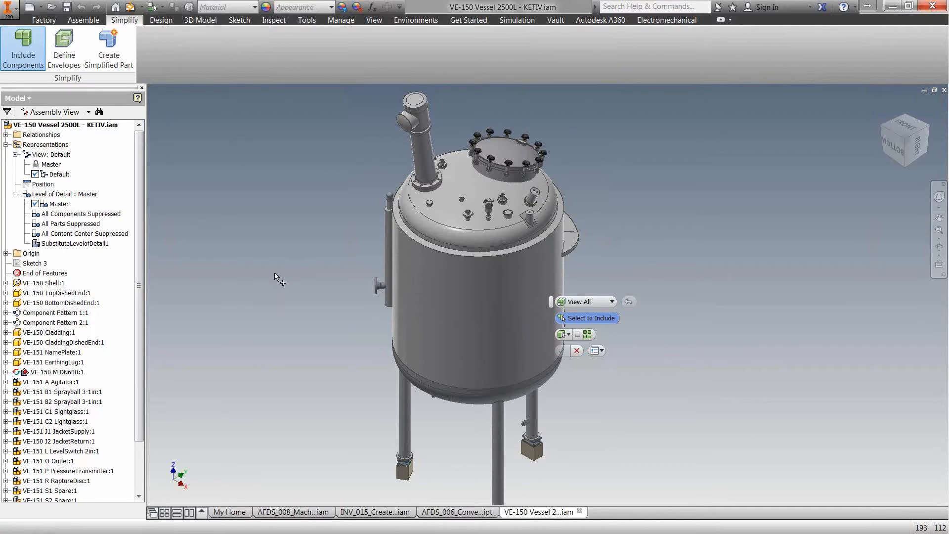
{"action": "middle_click_drag", "start_coordinate": [324, 283], "coordinate": [294, 267]}
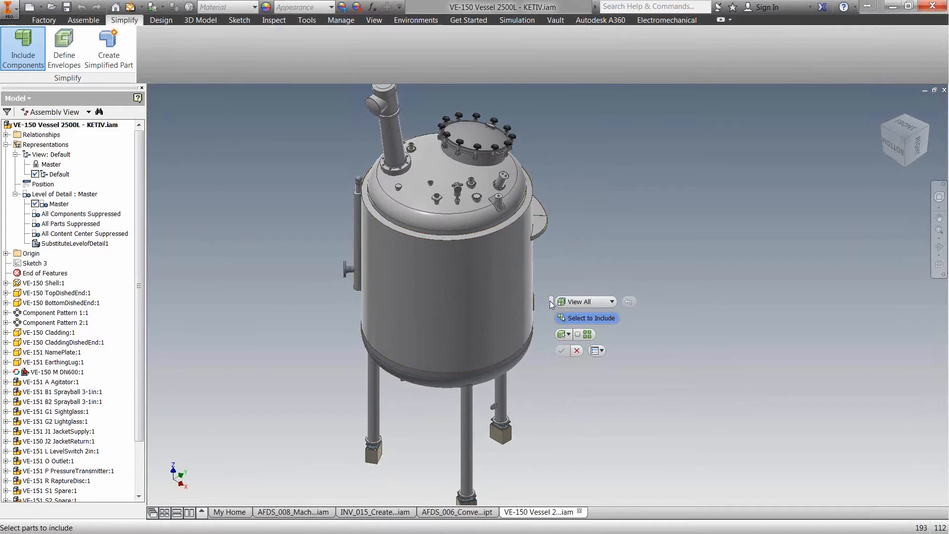
{"action": "left_click_drag", "start_coordinate": [550, 300], "coordinate": [577, 198]}
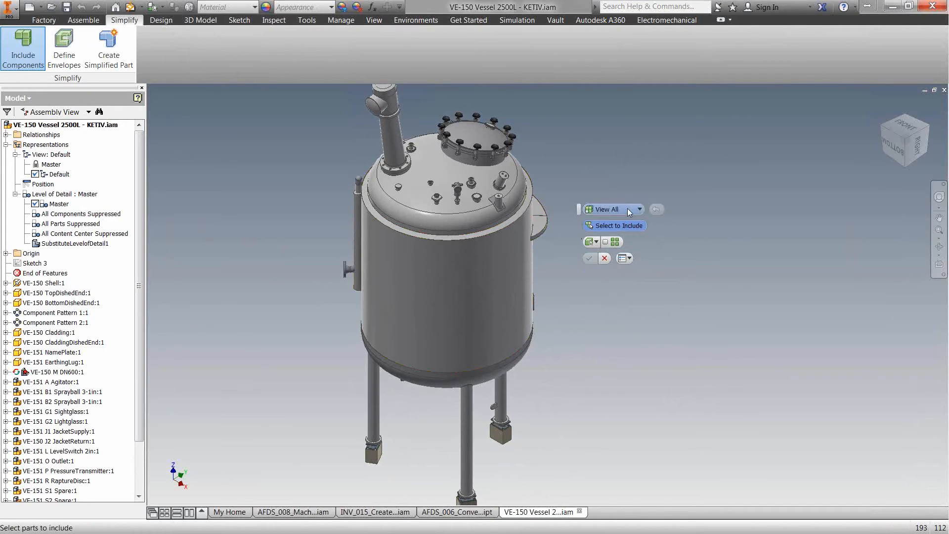
{"action": "left_click", "coordinate": [593, 241]}
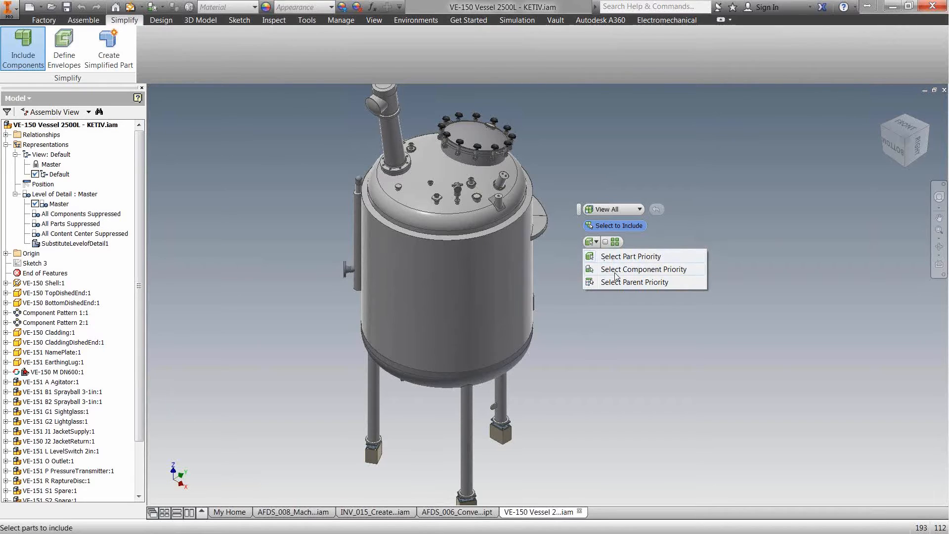
{"action": "left_click", "coordinate": [626, 333]}
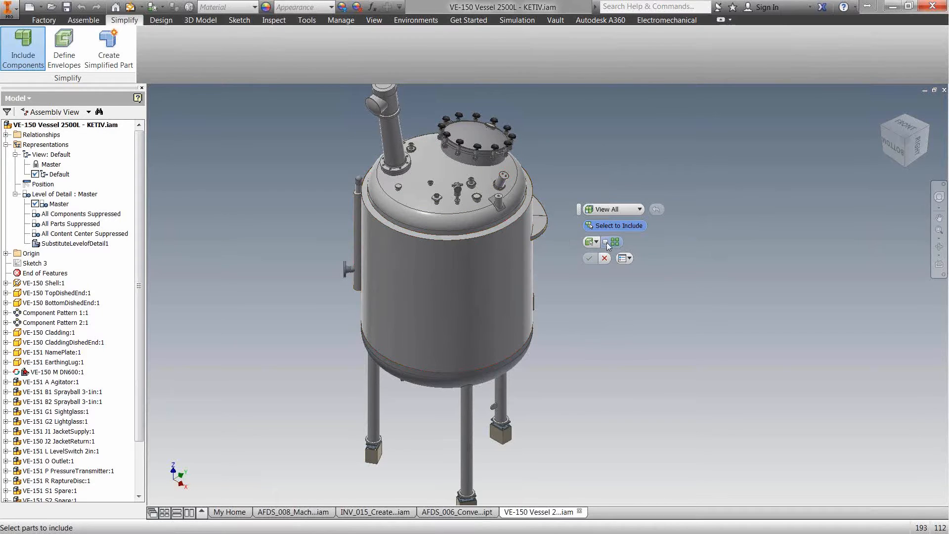
Try the all-occurrences selection option, turn it off again, and include the vessel's cladding part
{"action": "left_click", "coordinate": [606, 242]}
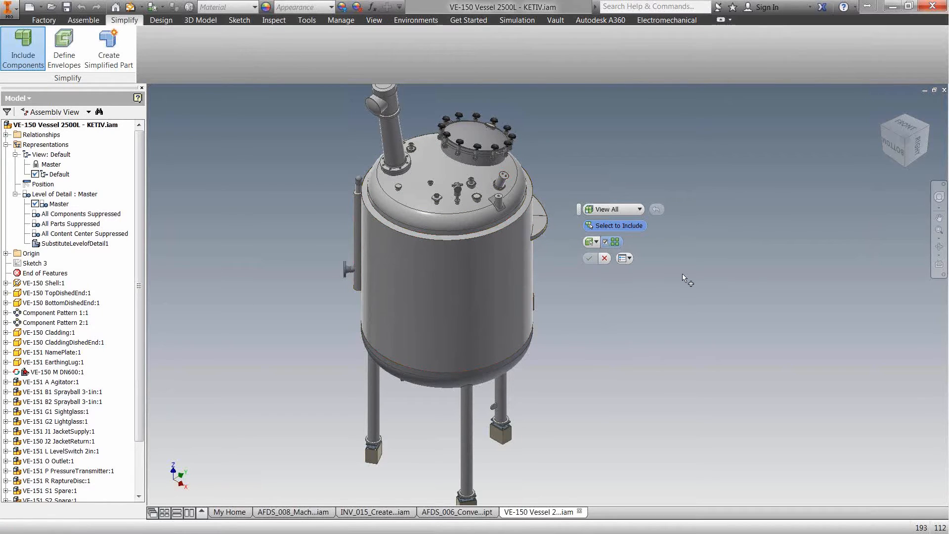
{"action": "left_click", "coordinate": [515, 138]}
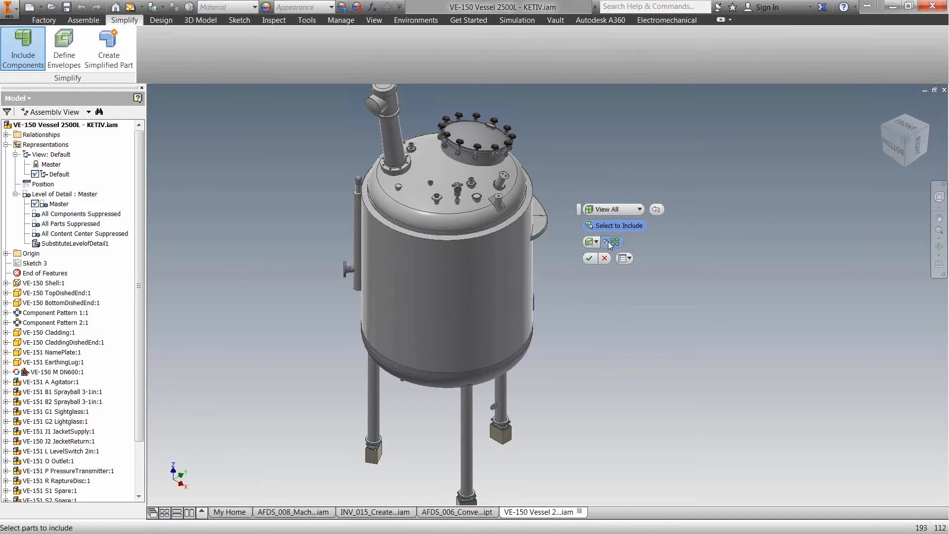
{"action": "left_click", "coordinate": [608, 241]}
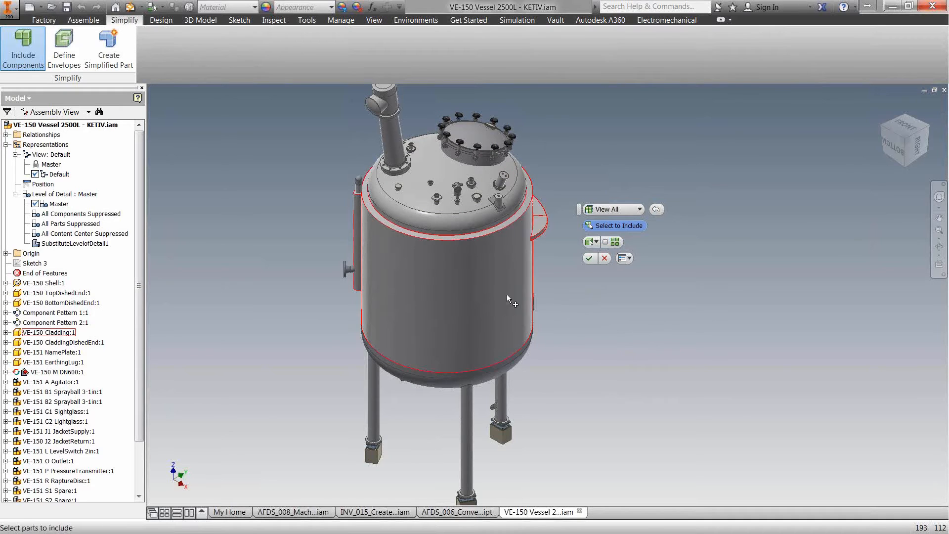
{"action": "left_click", "coordinate": [471, 281]}
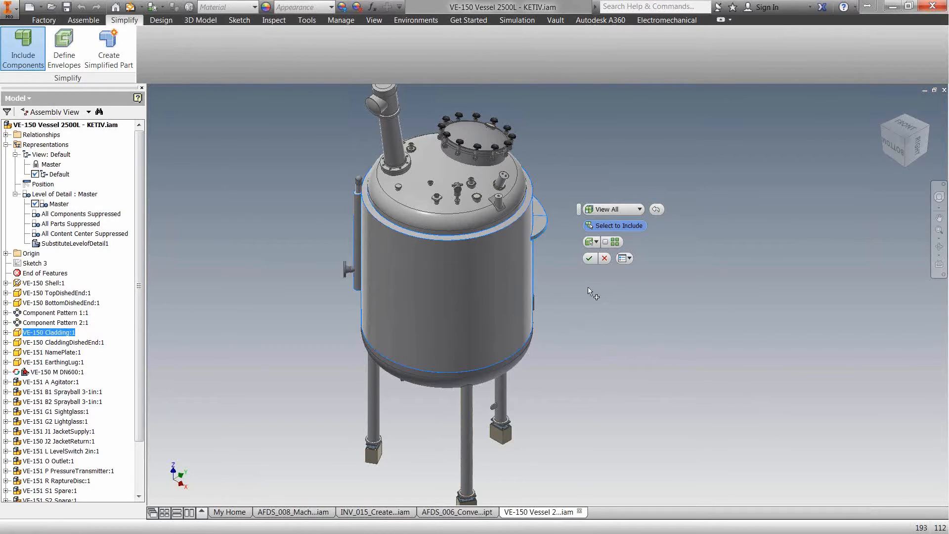
Switch to component priority and include the agitator, top dished end, cladding dished end and the fitting on the vessel's side
{"action": "left_click", "coordinate": [596, 241]}
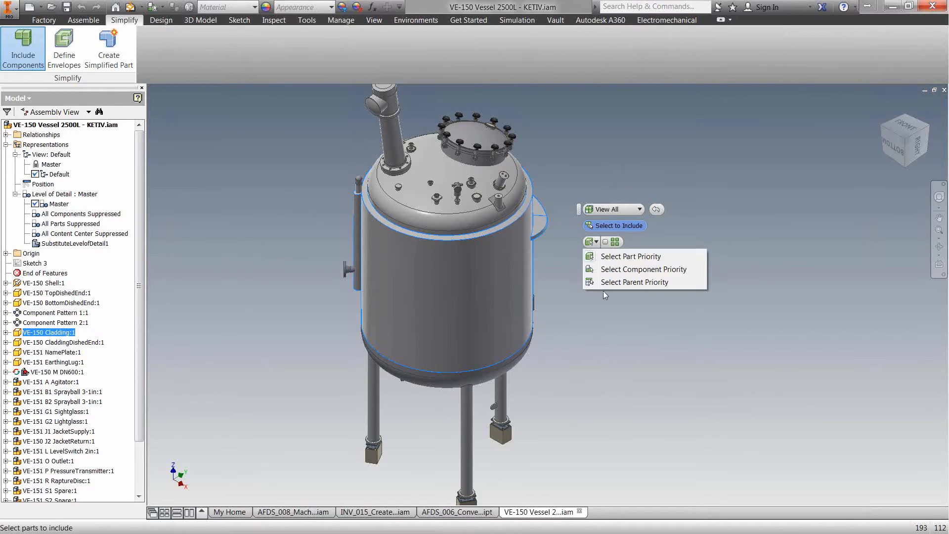
{"action": "left_click", "coordinate": [614, 270]}
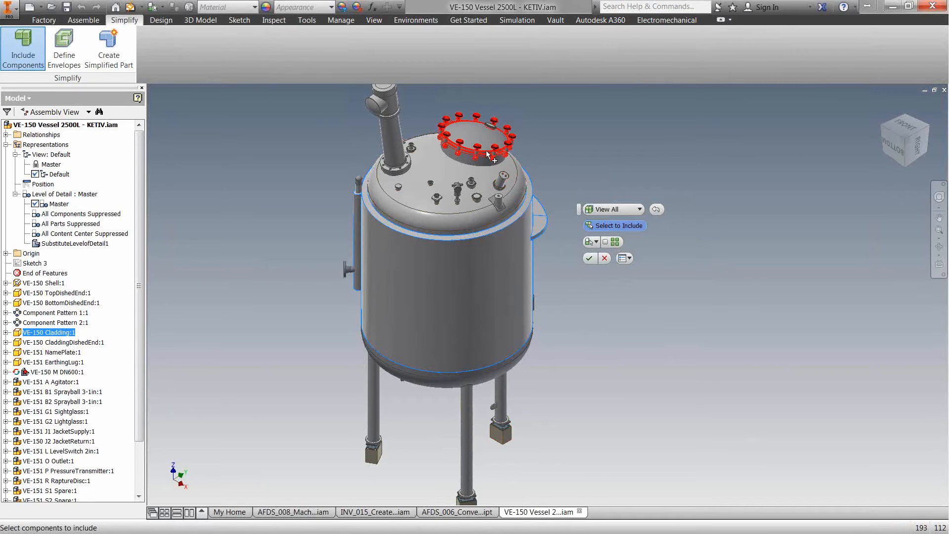
{"action": "left_click", "coordinate": [390, 134]}
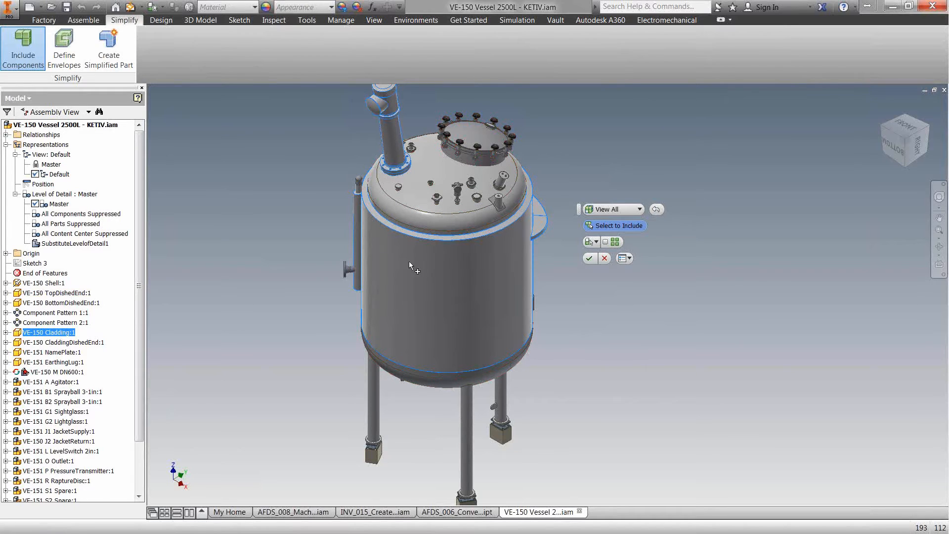
{"action": "left_click", "coordinate": [411, 207]}
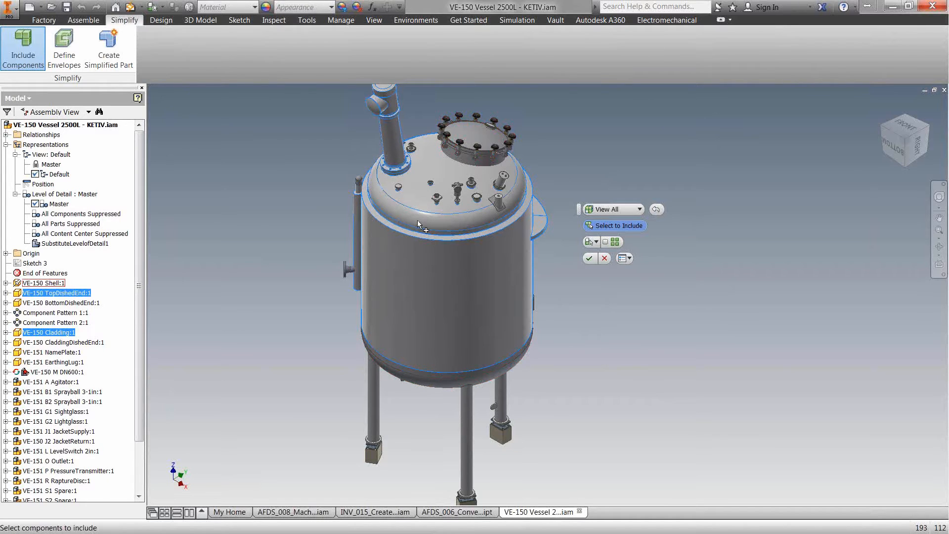
{"action": "left_click", "coordinate": [489, 381]}
{"action": "middle_click_drag", "start_coordinate": [597, 407], "coordinate": [607, 356]}
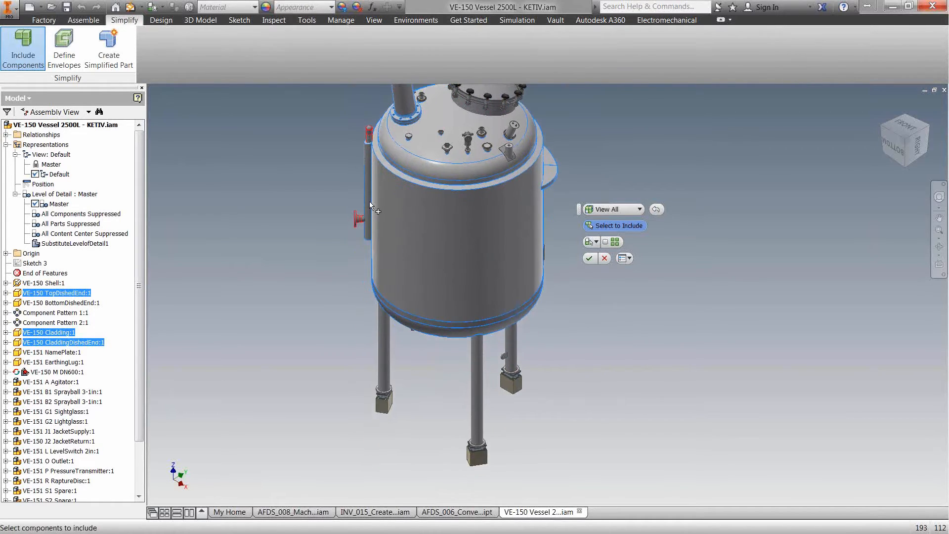
{"action": "left_click", "coordinate": [369, 202]}
Turn on selection of all occurrences and include the vessel's three legs and the blocks beneath them
{"action": "left_click", "coordinate": [608, 242]}
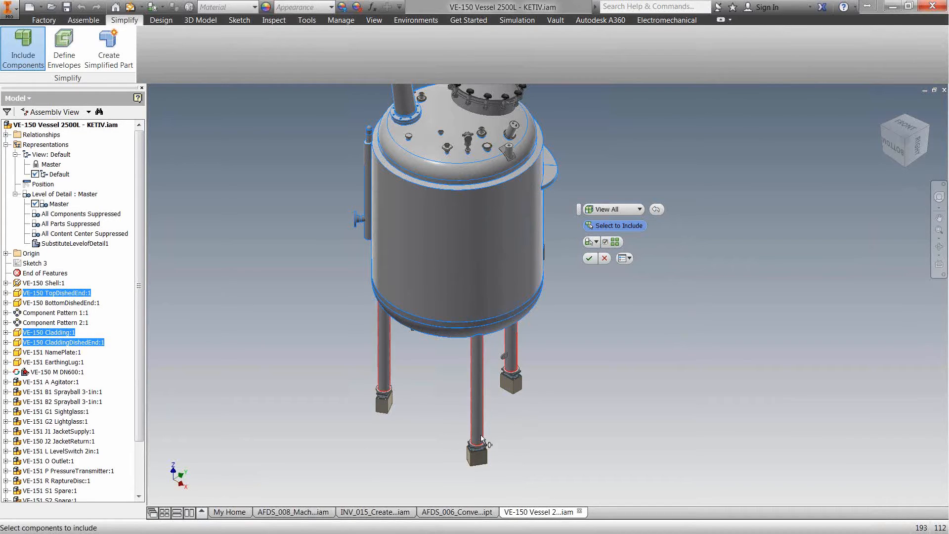
{"action": "scroll", "coordinate": [477, 444], "scroll_direction": "down", "scroll_amount": 3}
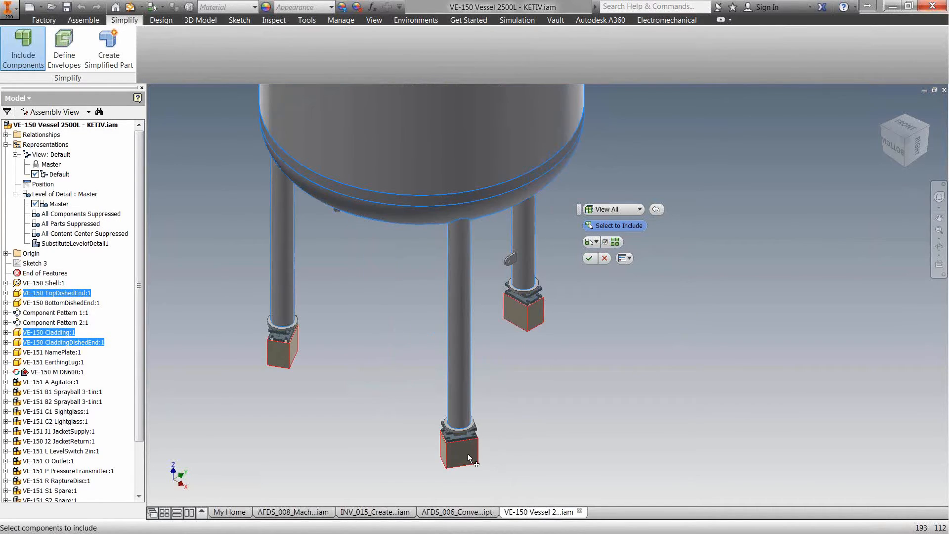
{"action": "scroll", "coordinate": [470, 458], "scroll_direction": "up", "scroll_amount": 4}
{"action": "scroll", "coordinate": [544, 393], "scroll_direction": "down", "scroll_amount": 2}
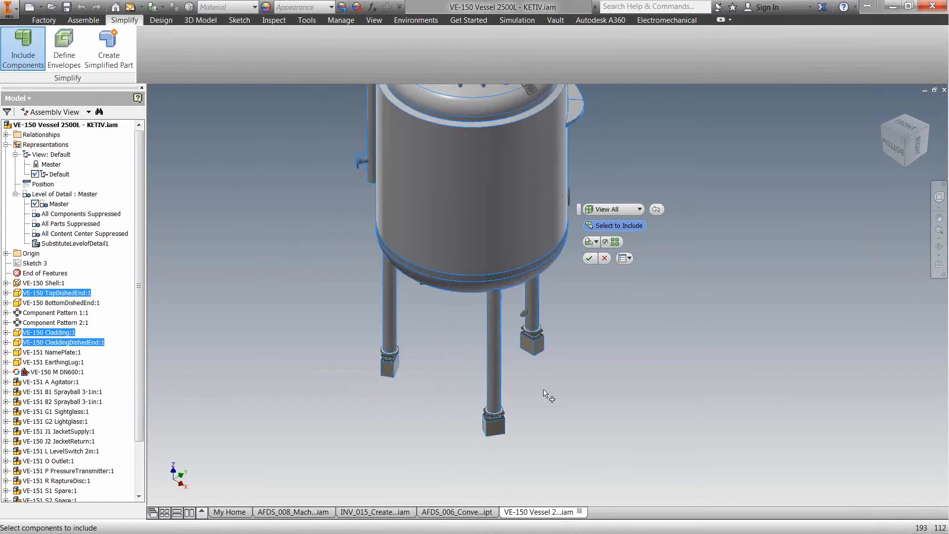
{"action": "scroll", "coordinate": [543, 394], "scroll_direction": "up", "scroll_amount": 3}
{"action": "middle_click_drag", "start_coordinate": [674, 392], "coordinate": [525, 368]}
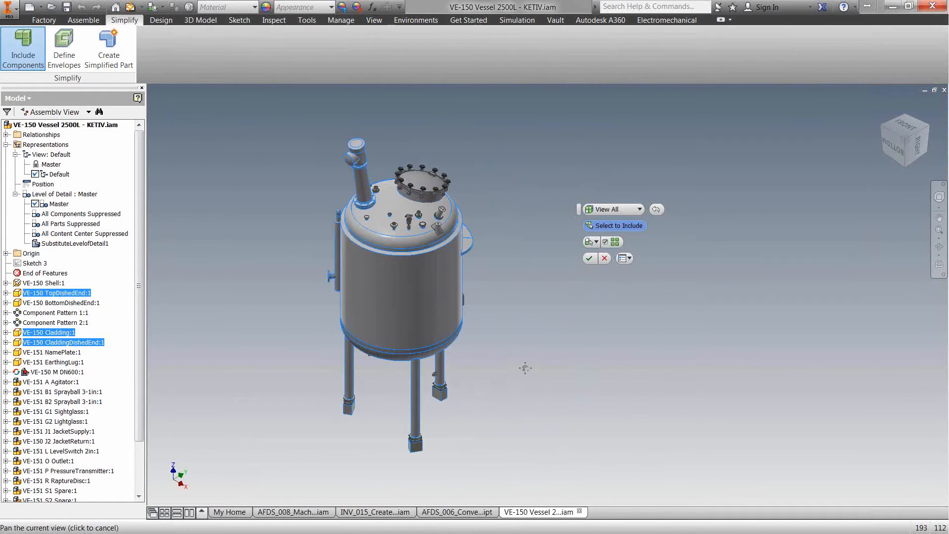
Include the manway's domed cover, set the selection to part priority, and confirm the simplified view representation
{"action": "scroll", "coordinate": [466, 188], "scroll_direction": "down", "scroll_amount": 3}
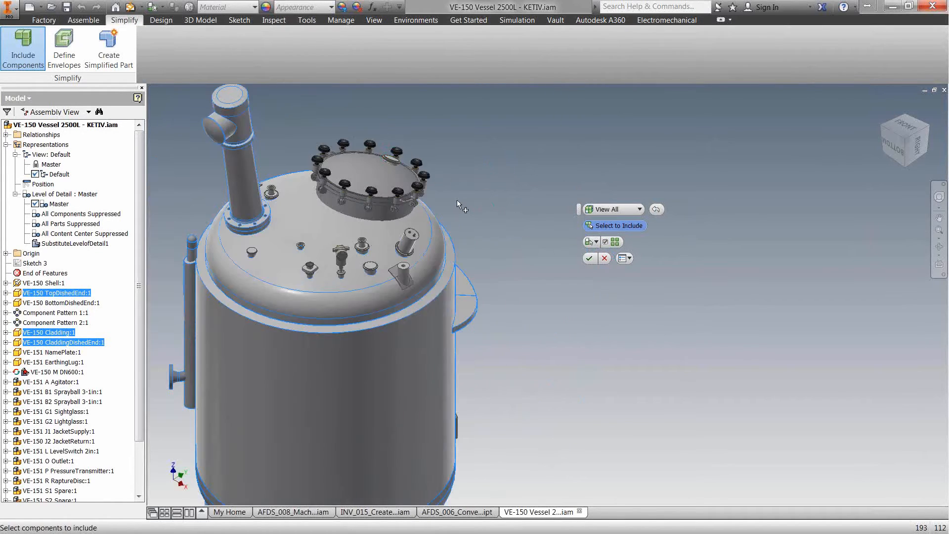
{"action": "left_click", "coordinate": [380, 171]}
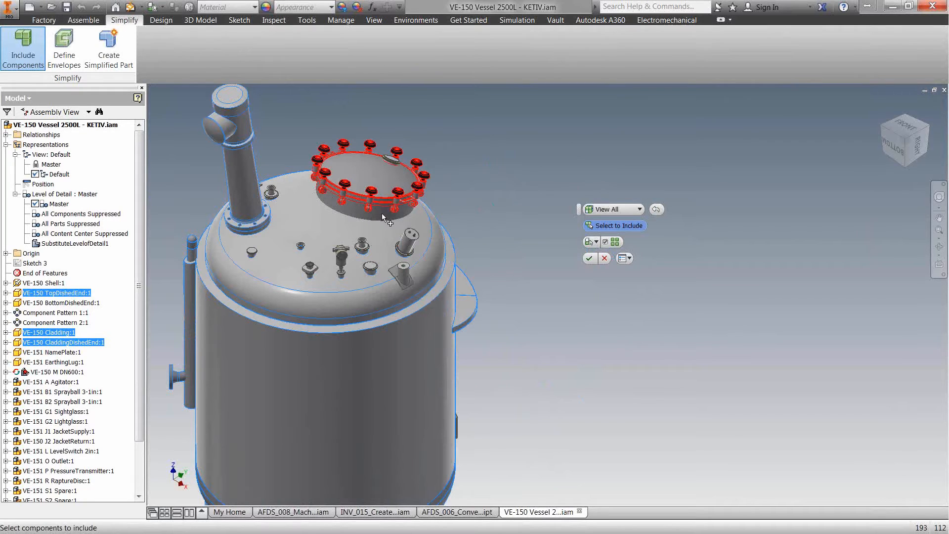
{"action": "left_click", "coordinate": [596, 242]}
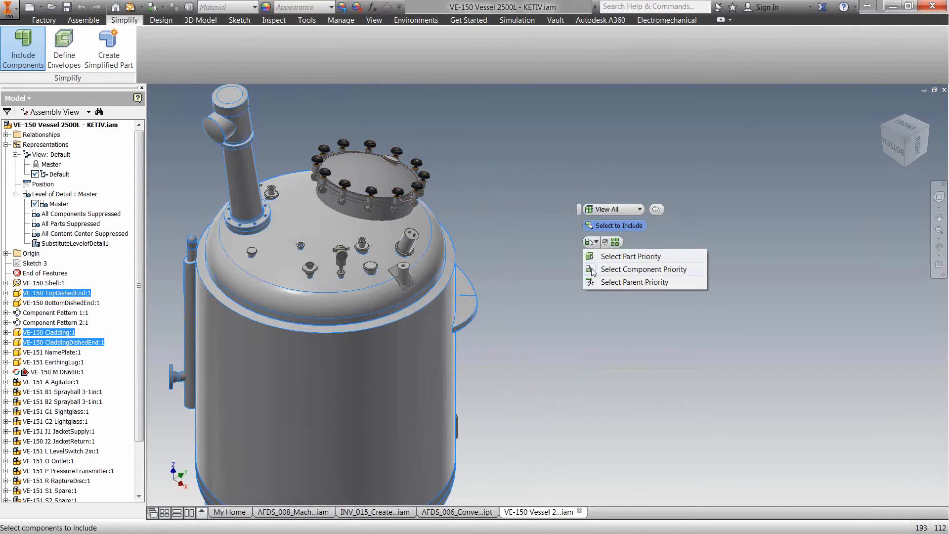
{"action": "left_click", "coordinate": [592, 255]}
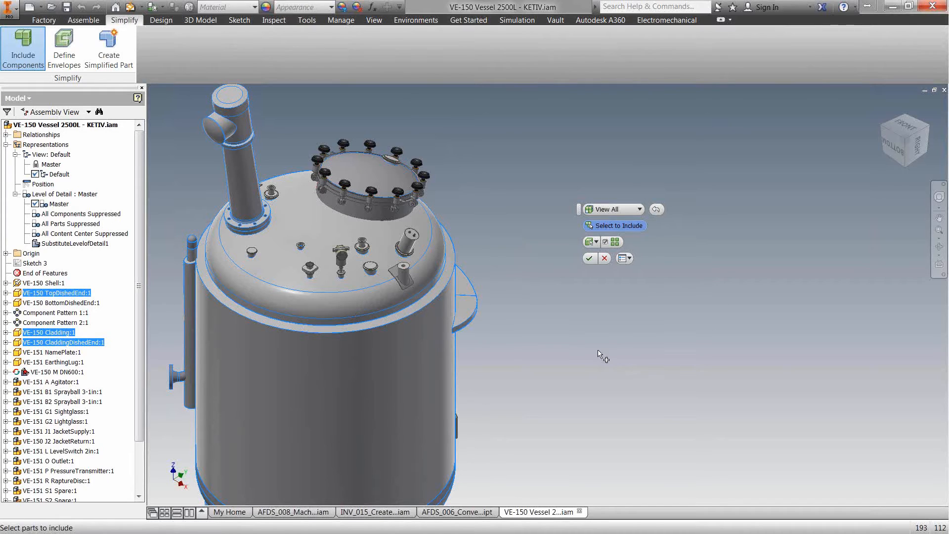
{"action": "scroll", "coordinate": [601, 344], "scroll_direction": "down", "scroll_amount": 2}
{"action": "scroll", "coordinate": [621, 379], "scroll_direction": "down", "scroll_amount": 2}
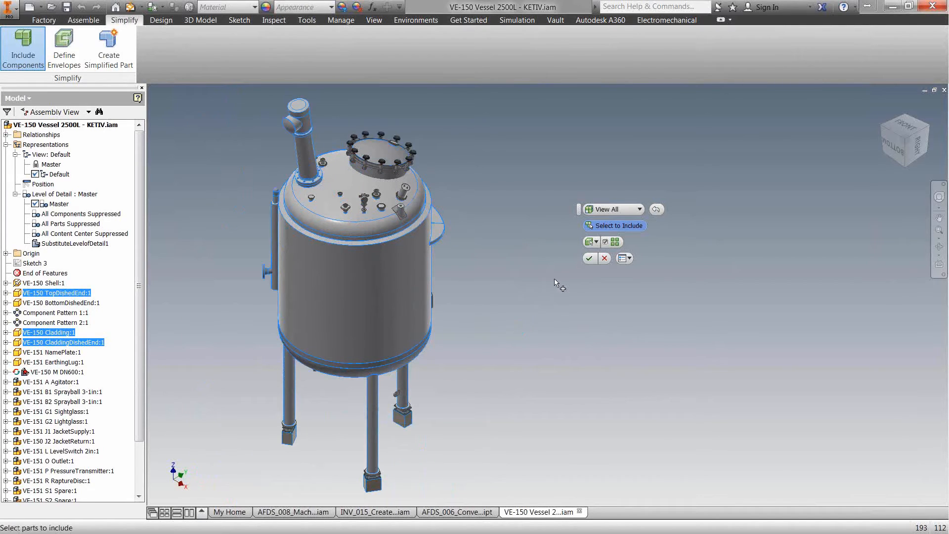
{"action": "left_click", "coordinate": [589, 259]}
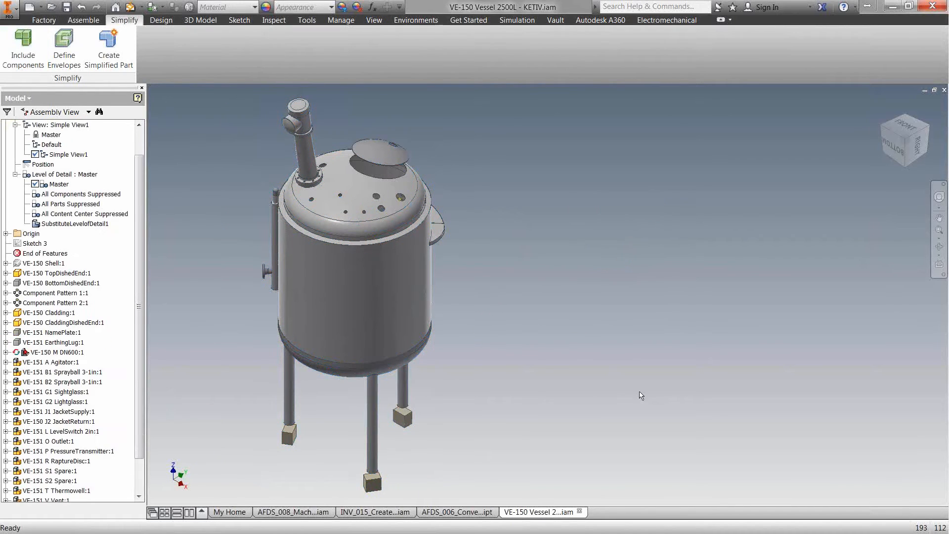
Examine the components kept in the vessel's simplified view, from the top openings down to the legs
{"action": "middle_click_drag", "start_coordinate": [521, 398], "coordinate": [552, 372], "text": "shift"}
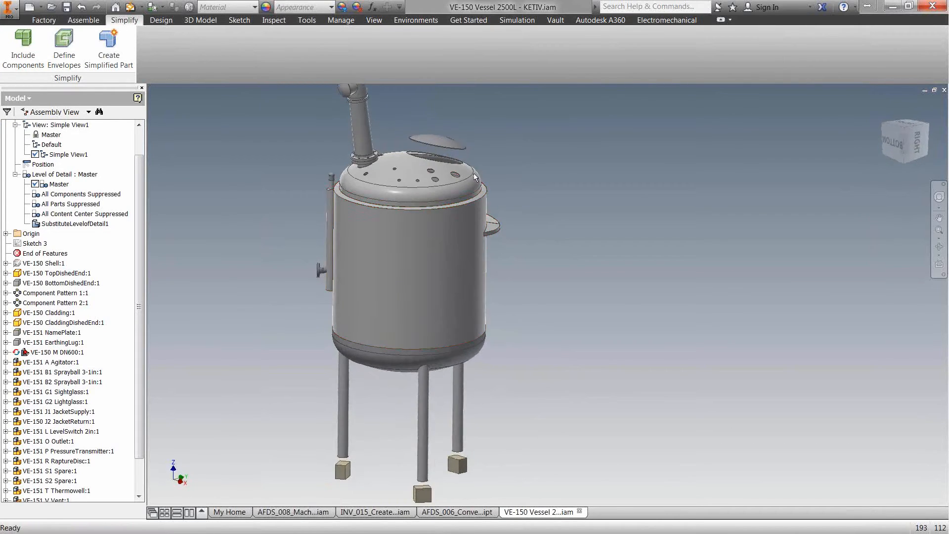
{"action": "scroll", "coordinate": [533, 311], "scroll_direction": "up", "scroll_amount": 2}
{"action": "scroll", "coordinate": [489, 286], "scroll_direction": "down", "scroll_amount": 4}
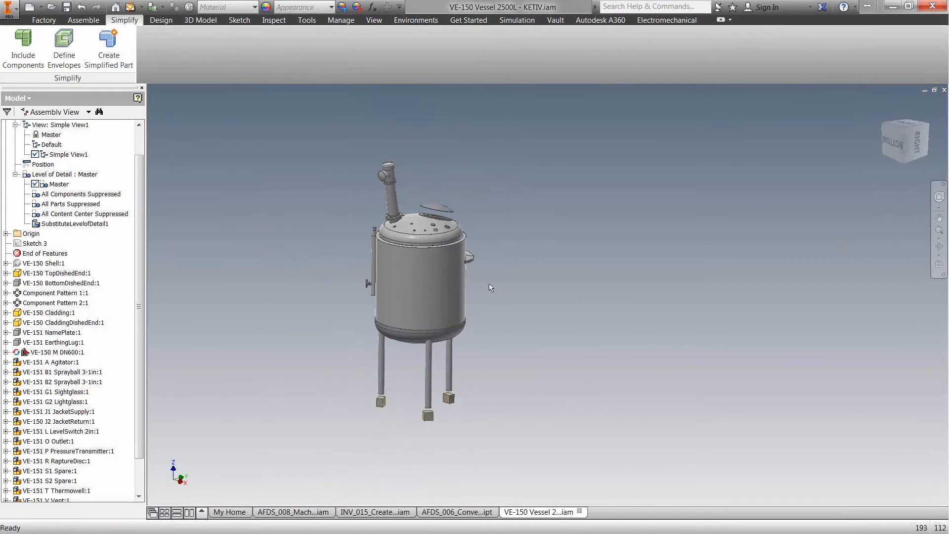
{"action": "scroll", "coordinate": [476, 275], "scroll_direction": "up", "scroll_amount": 2}
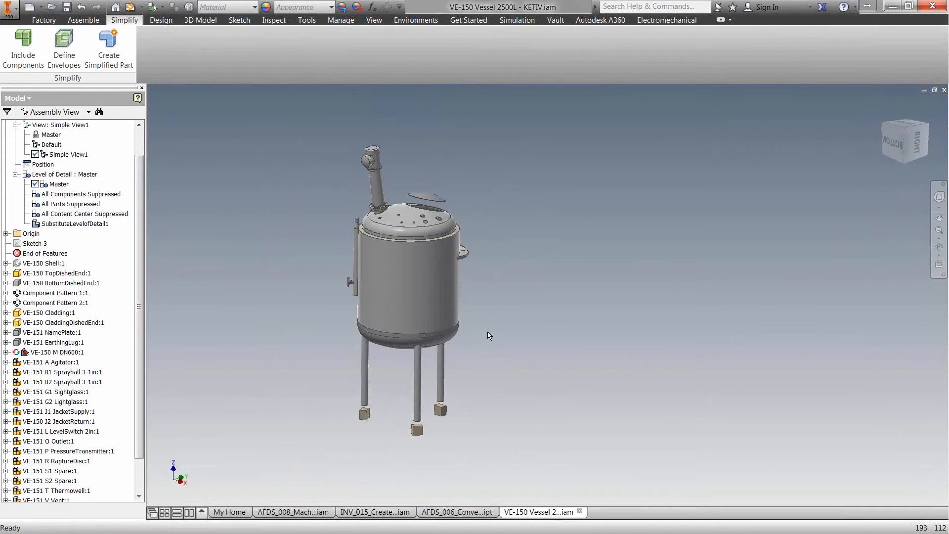
{"action": "middle_click_drag", "start_coordinate": [479, 327], "coordinate": [493, 336]}
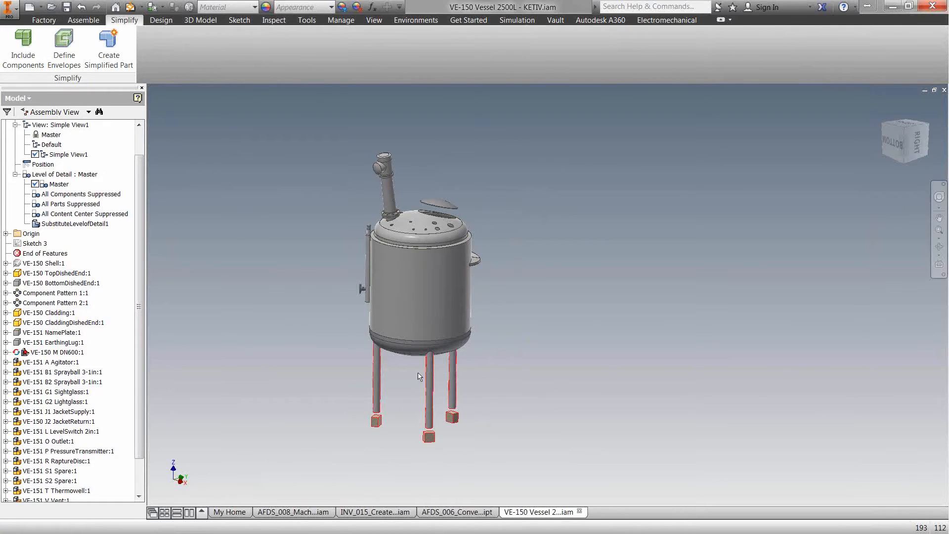
{"action": "scroll", "coordinate": [327, 294], "scroll_direction": "up", "scroll_amount": 5}
{"action": "scroll", "coordinate": [326, 294], "scroll_direction": "down", "scroll_amount": 4}
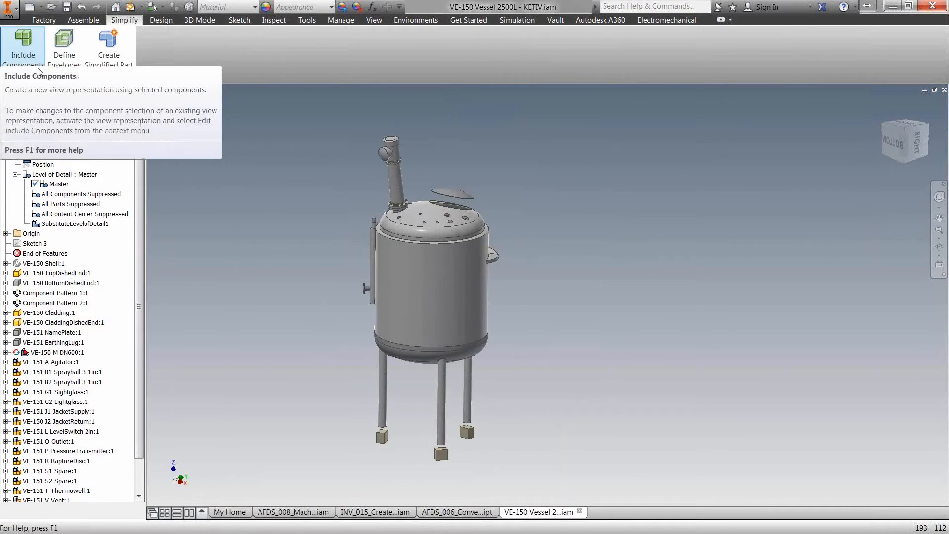
{"action": "left_click", "coordinate": [65, 58]}
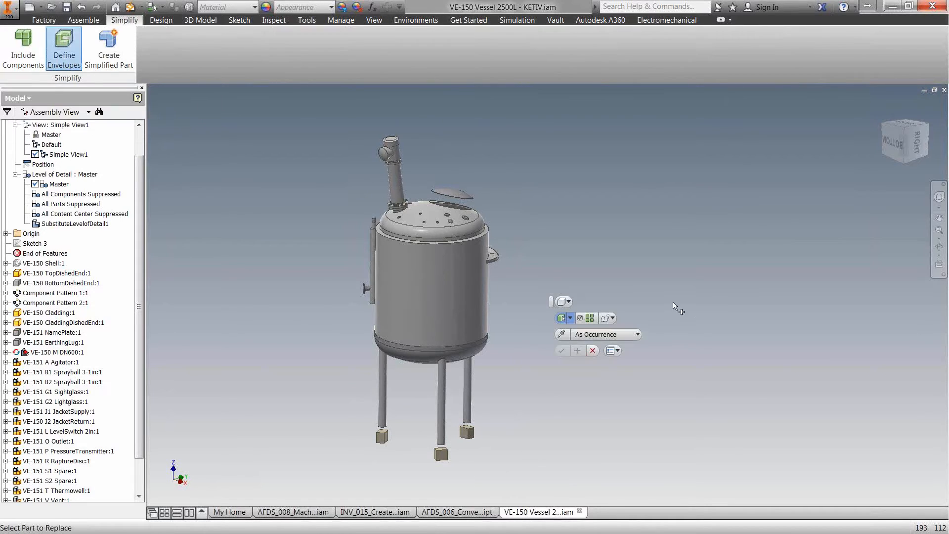
{"action": "middle_click_drag", "start_coordinate": [497, 282], "coordinate": [495, 286]}
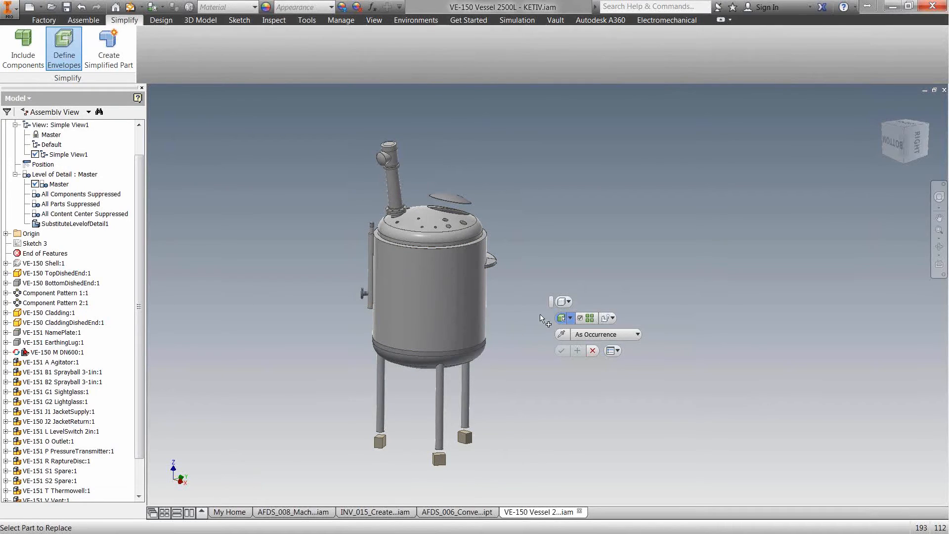
{"action": "left_click", "coordinate": [567, 302]}
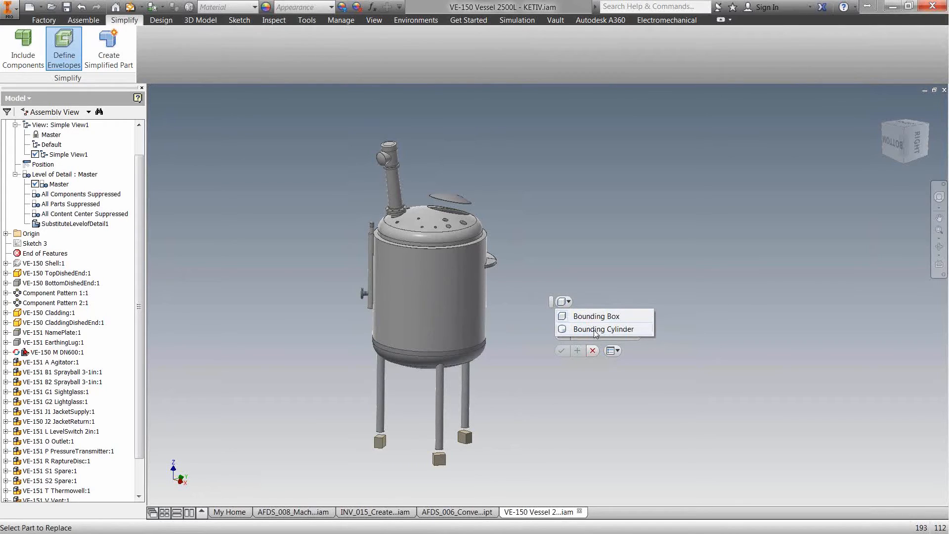
{"action": "left_click", "coordinate": [540, 195]}
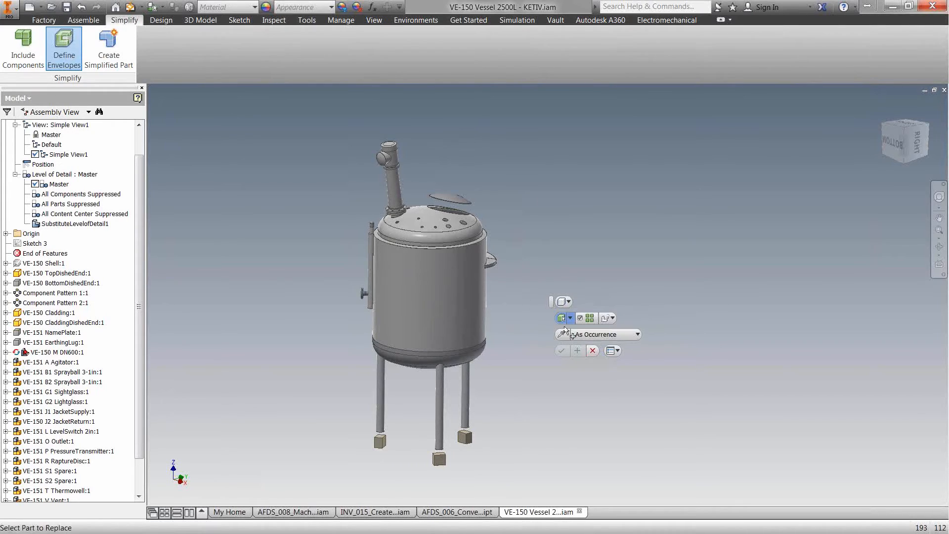
{"action": "left_click", "coordinate": [443, 299]}
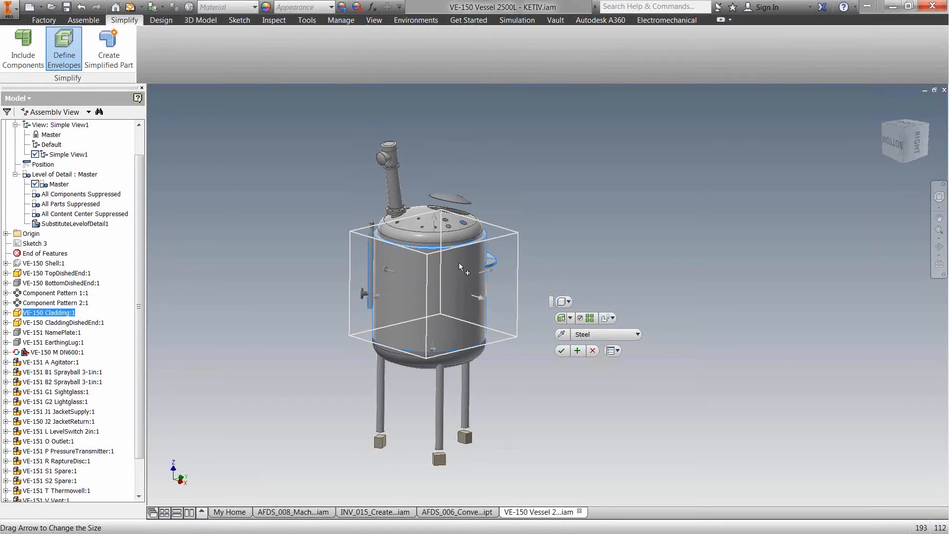
{"action": "key", "text": "Escape"}
Start an envelope shaped as a bounding cylinder around the VE-150 cladding
{"action": "left_click", "coordinate": [63, 48]}
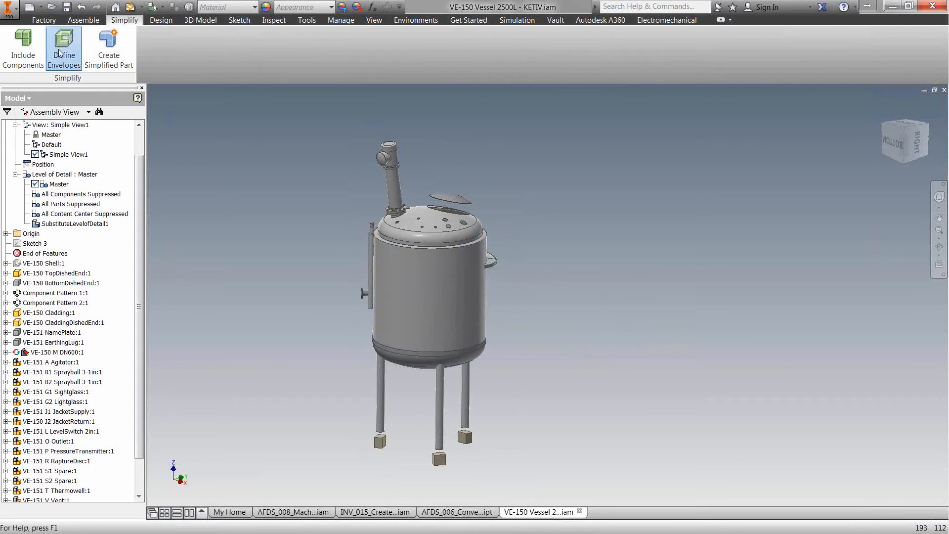
{"action": "left_click", "coordinate": [567, 302]}
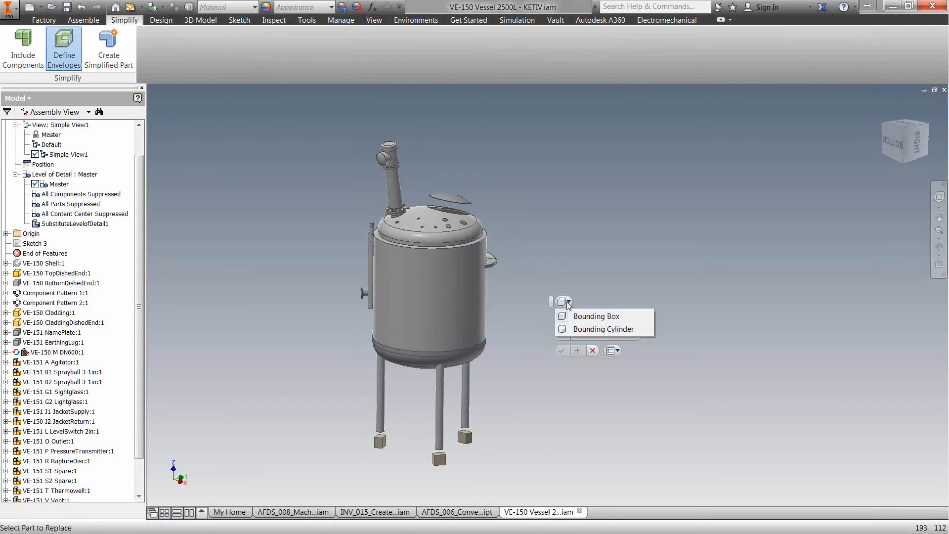
{"action": "left_click", "coordinate": [580, 329]}
{"action": "left_click", "coordinate": [453, 286]}
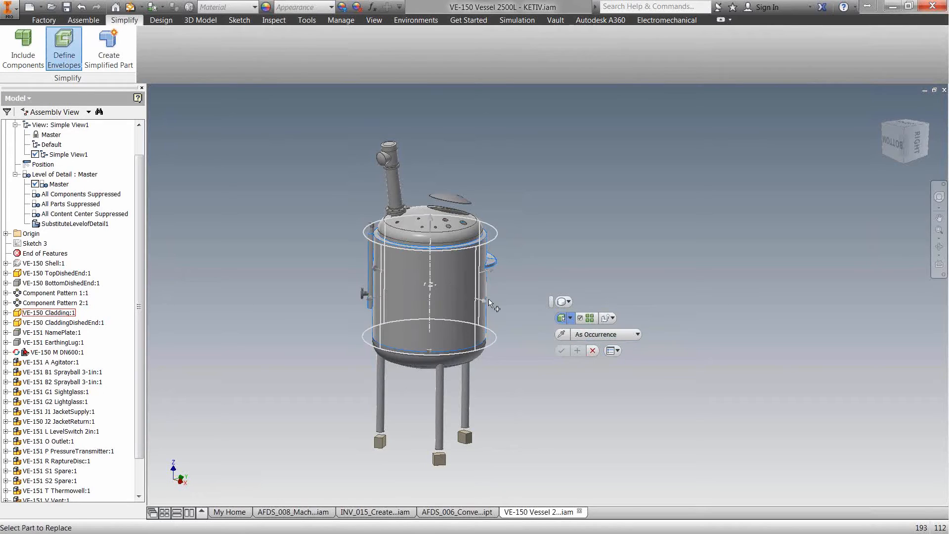
Stretch the cladding's envelope cylinder upward past the top dished end and downward past the bottom dished end
{"action": "left_click", "coordinate": [906, 126]}
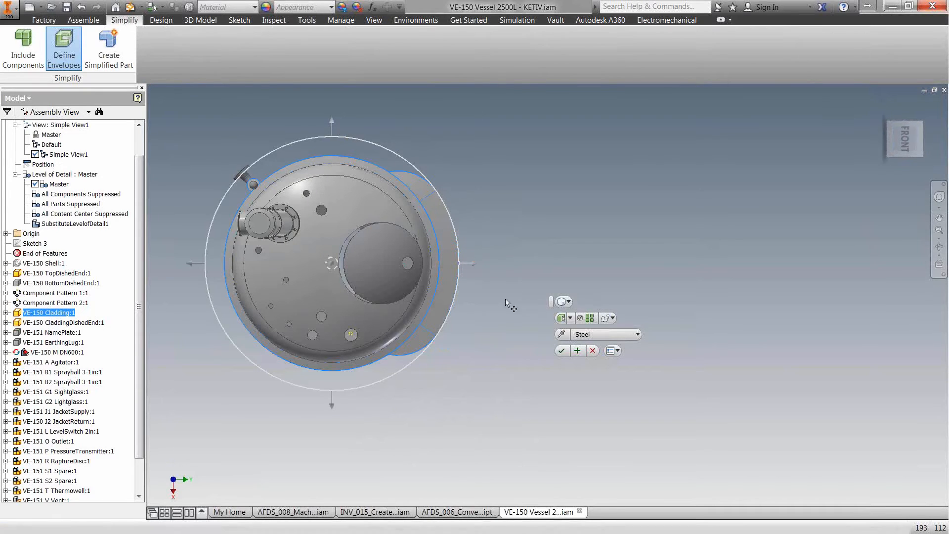
{"action": "middle_click_drag", "start_coordinate": [477, 385], "coordinate": [478, 316], "text": "shift"}
{"action": "scroll", "coordinate": [478, 374], "scroll_direction": "down", "scroll_amount": 3}
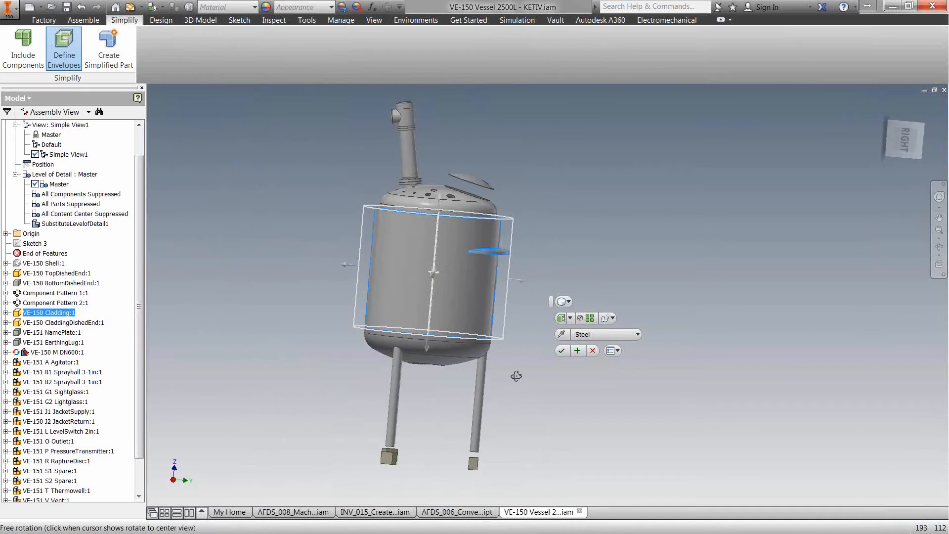
{"action": "middle_click_drag", "start_coordinate": [516, 375], "coordinate": [510, 355], "text": "shift"}
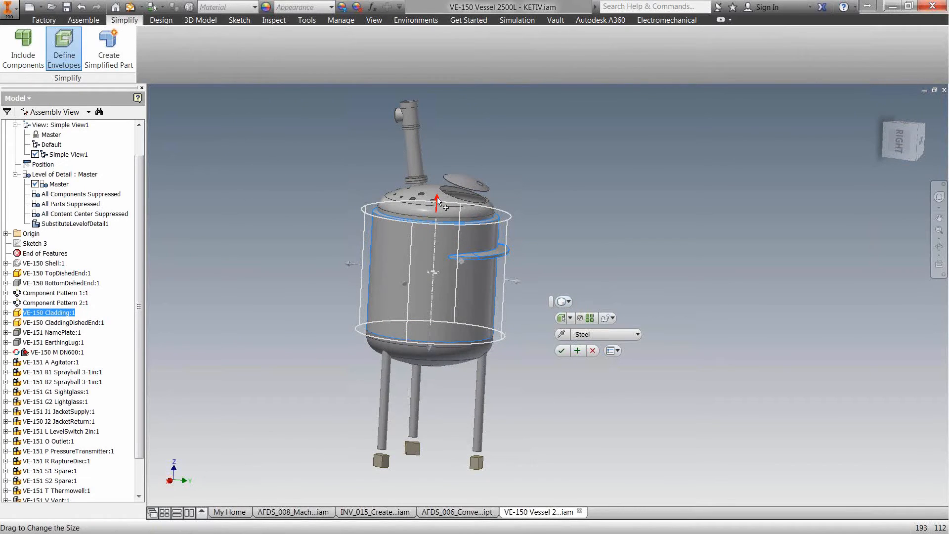
{"action": "left_click_drag", "start_coordinate": [450, 203], "coordinate": [434, 167]}
{"action": "left_click", "coordinate": [900, 142]}
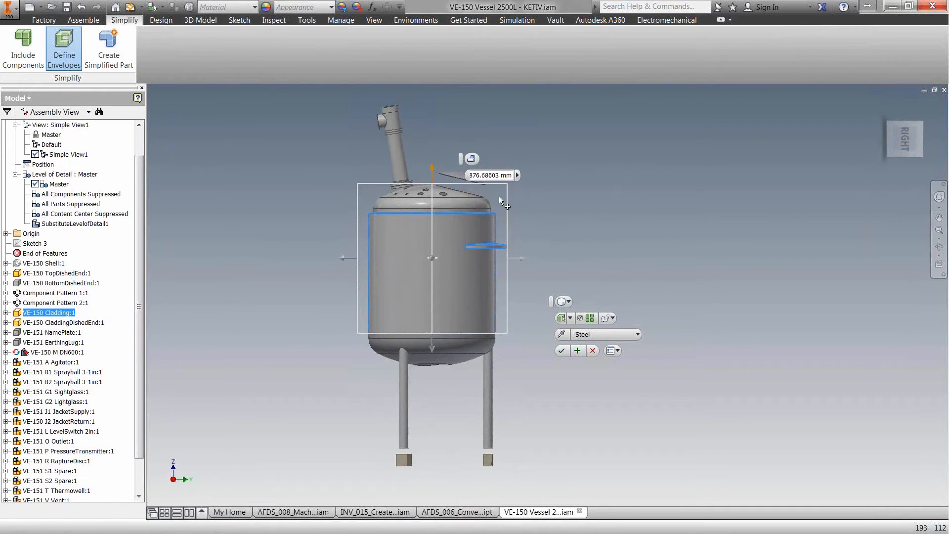
{"action": "left_click_drag", "start_coordinate": [431, 352], "coordinate": [432, 382]}
{"action": "middle_click_drag", "start_coordinate": [533, 322], "coordinate": [527, 302], "text": "shift"}
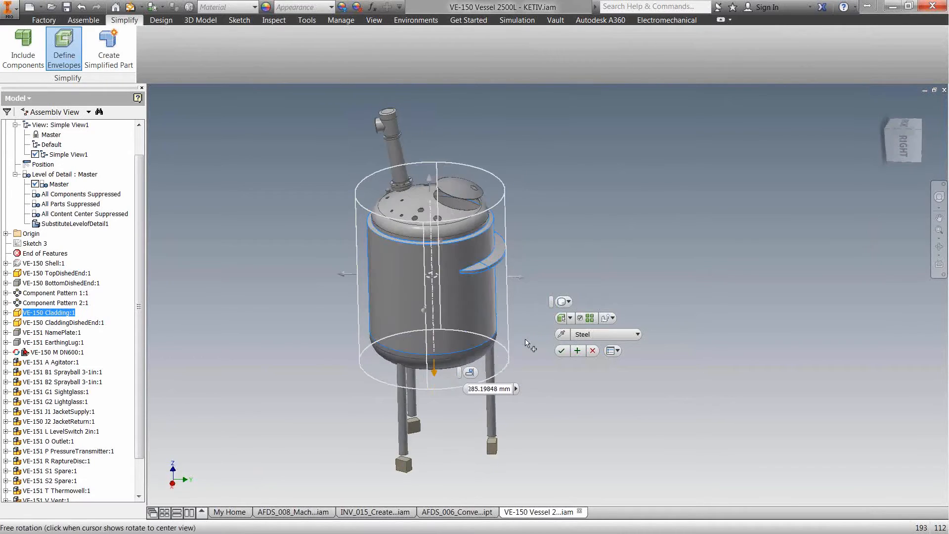
Align the envelope cylinder's radius with the cladding's outer cylindrical face and apply the envelope
{"action": "left_click", "coordinate": [522, 276]}
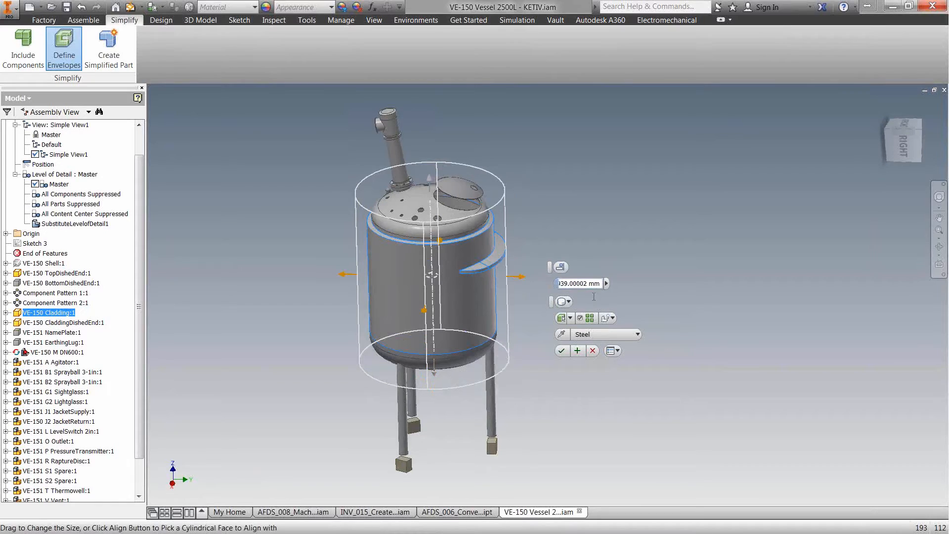
{"action": "left_click", "coordinate": [562, 268]}
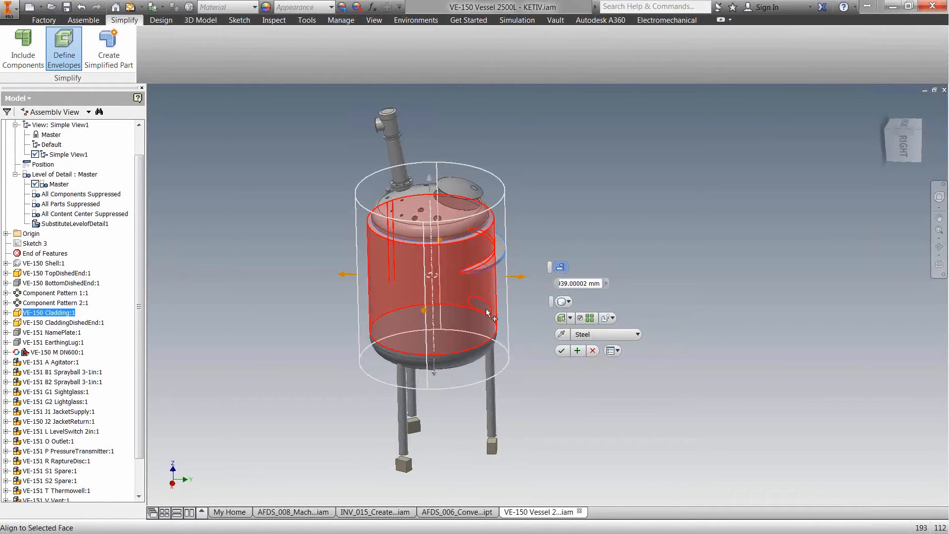
{"action": "left_click", "coordinate": [490, 284]}
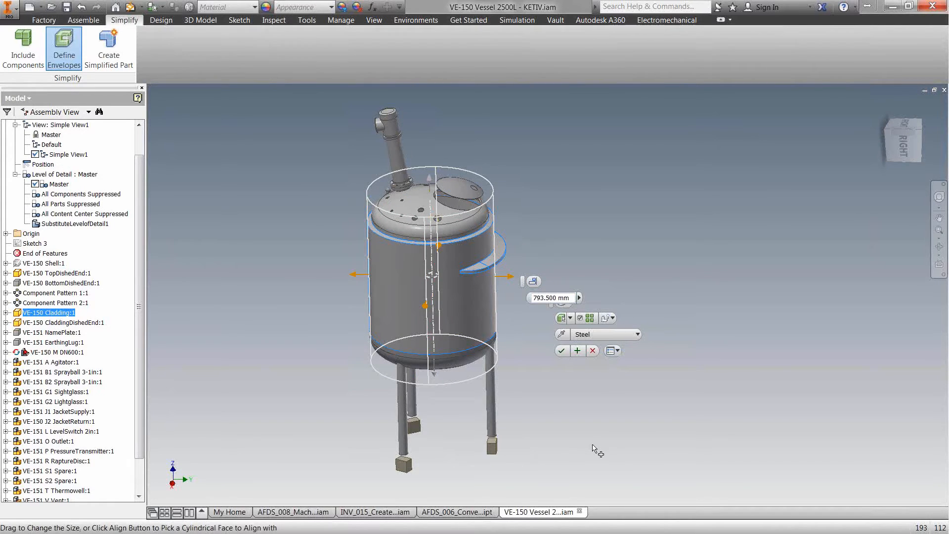
{"action": "left_click", "coordinate": [577, 350]}
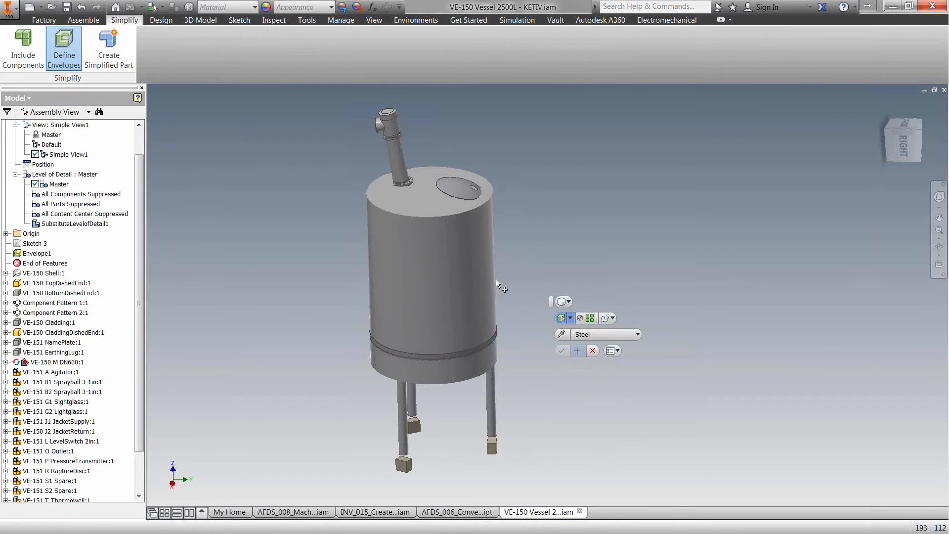
Replace the agitator on top of the vessel with a bounding cylinder envelope
{"action": "middle_click_drag", "start_coordinate": [527, 300], "coordinate": [543, 313], "text": "shift"}
{"action": "middle_click_drag", "start_coordinate": [494, 337], "coordinate": [496, 322], "text": "shift"}
{"action": "middle_click_drag", "start_coordinate": [421, 147], "coordinate": [487, 192]}
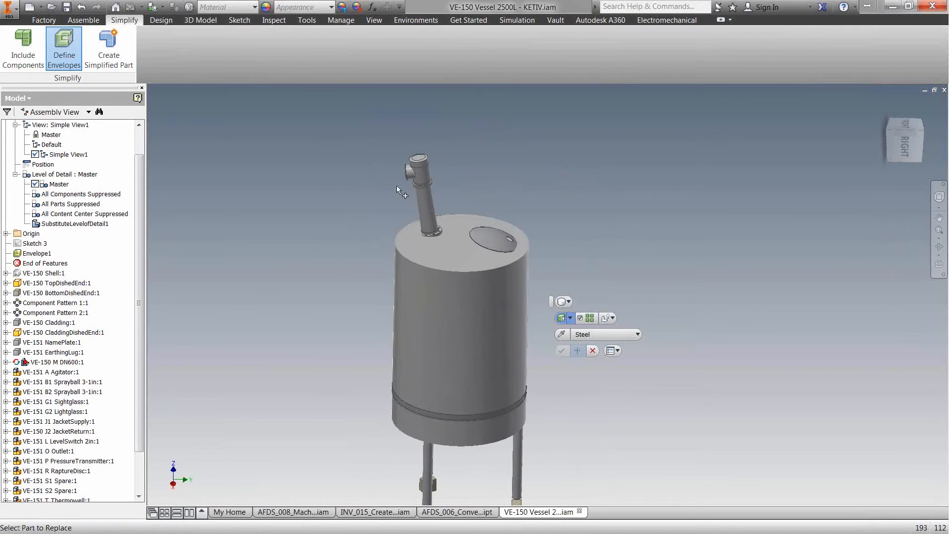
{"action": "left_click", "coordinate": [424, 206]}
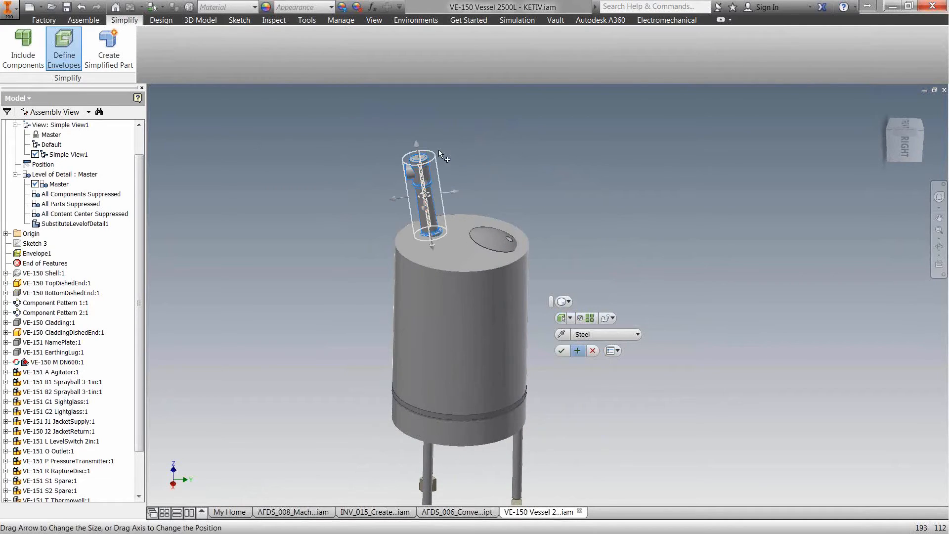
{"action": "scroll", "coordinate": [437, 154], "scroll_direction": "up", "scroll_amount": 2}
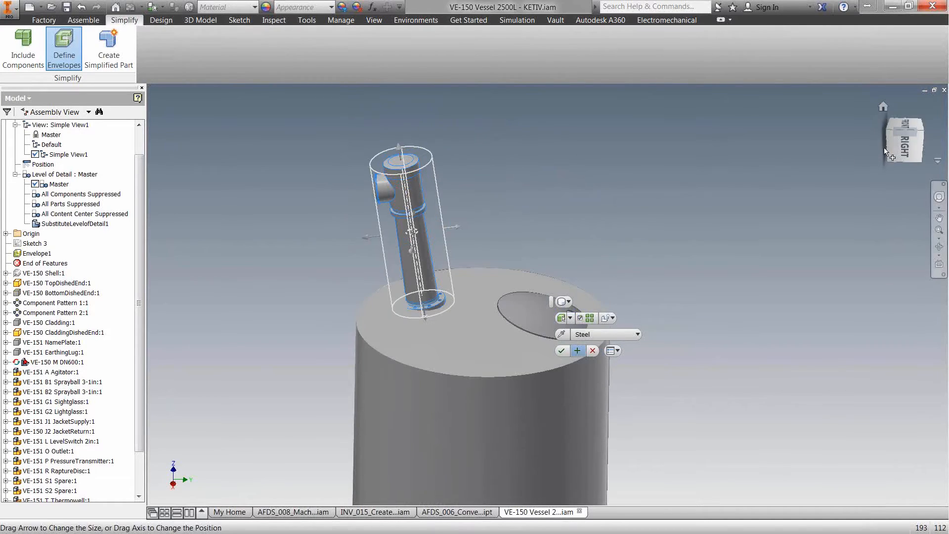
{"action": "left_click", "coordinate": [908, 146]}
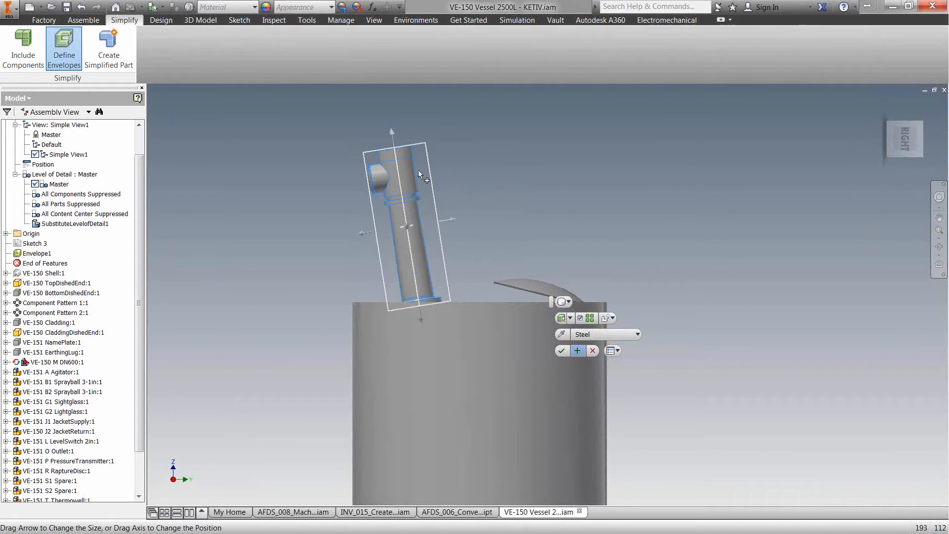
{"action": "left_click", "coordinate": [577, 353]}
Switch the envelope shape to bounding box and select the block beneath one of the vessel's legs
{"action": "scroll", "coordinate": [651, 396], "scroll_direction": "down", "scroll_amount": 5}
{"action": "middle_click_drag", "start_coordinate": [642, 404], "coordinate": [434, 277]}
{"action": "scroll", "coordinate": [444, 419], "scroll_direction": "up", "scroll_amount": 4}
{"action": "middle_click_drag", "start_coordinate": [444, 419], "coordinate": [442, 435], "text": "shift"}
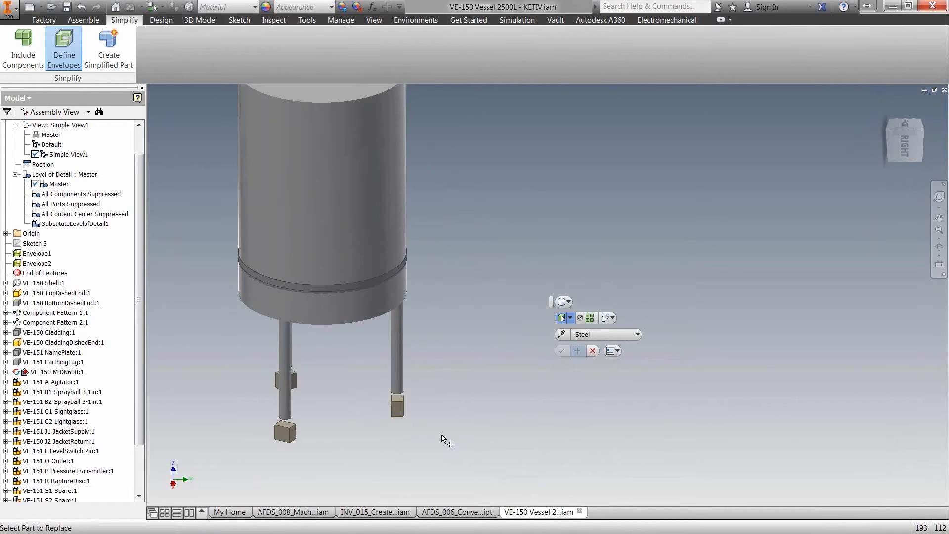
{"action": "scroll", "coordinate": [447, 398], "scroll_direction": "down", "scroll_amount": 3}
{"action": "scroll", "coordinate": [458, 425], "scroll_direction": "up", "scroll_amount": 3}
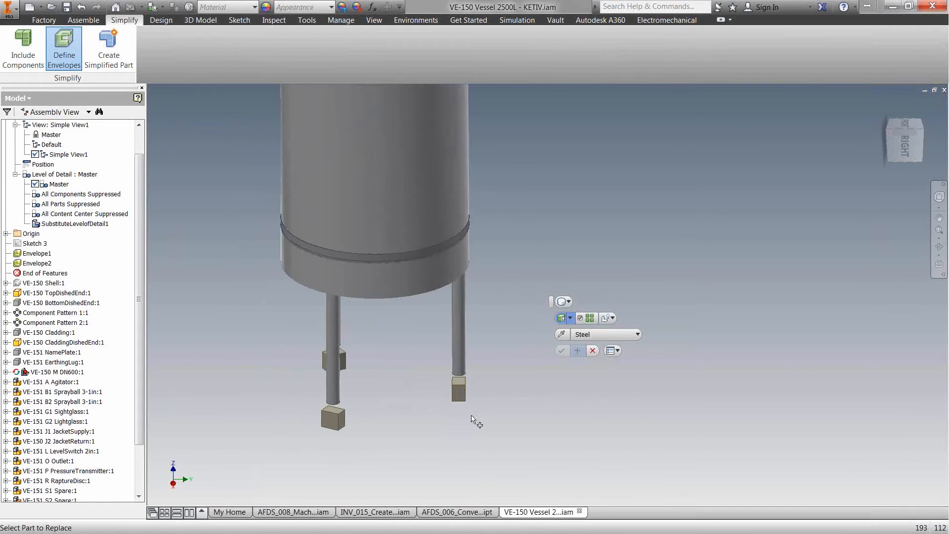
{"action": "left_click", "coordinate": [566, 301]}
{"action": "left_click", "coordinate": [569, 316]}
{"action": "left_click", "coordinate": [459, 390]}
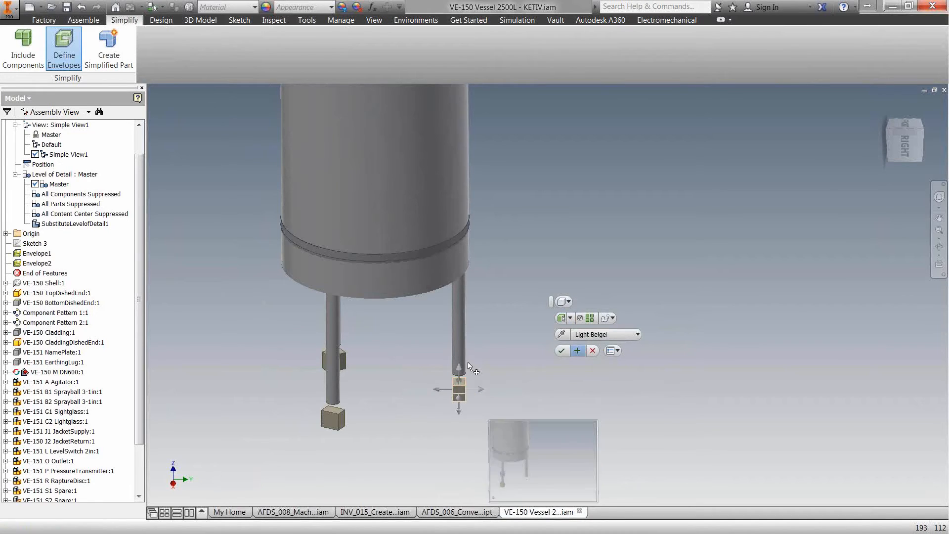
Extend the block's bounding box up to the leg's bottom face by aligning to it, and apply the envelope
{"action": "scroll", "coordinate": [489, 425], "scroll_direction": "down", "scroll_amount": 4}
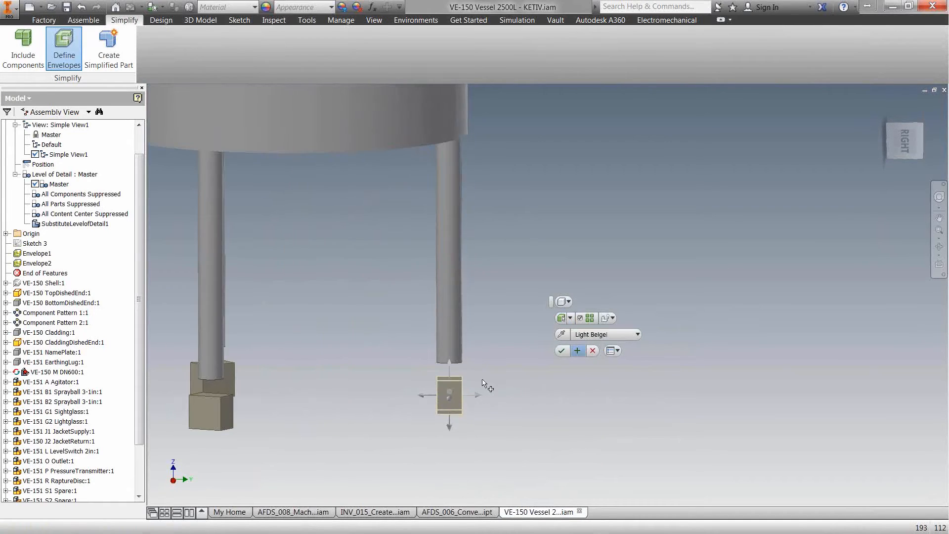
{"action": "left_click", "coordinate": [450, 363]}
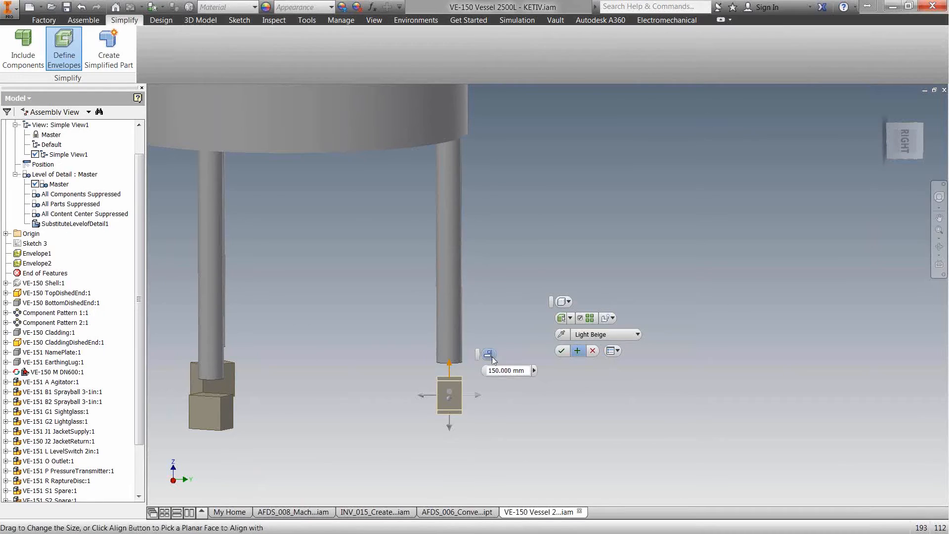
{"action": "left_click", "coordinate": [488, 354]}
{"action": "left_click", "coordinate": [455, 366]}
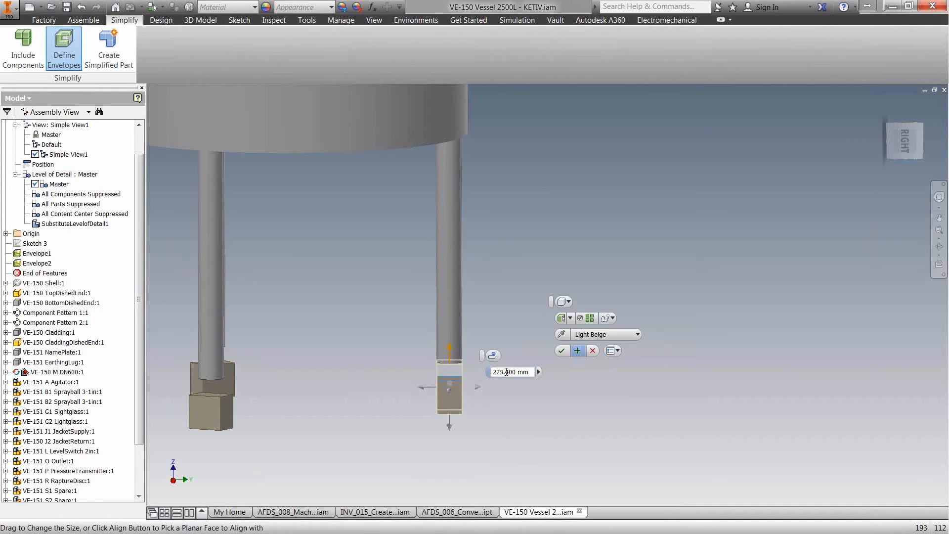
{"action": "left_click", "coordinate": [568, 346]}
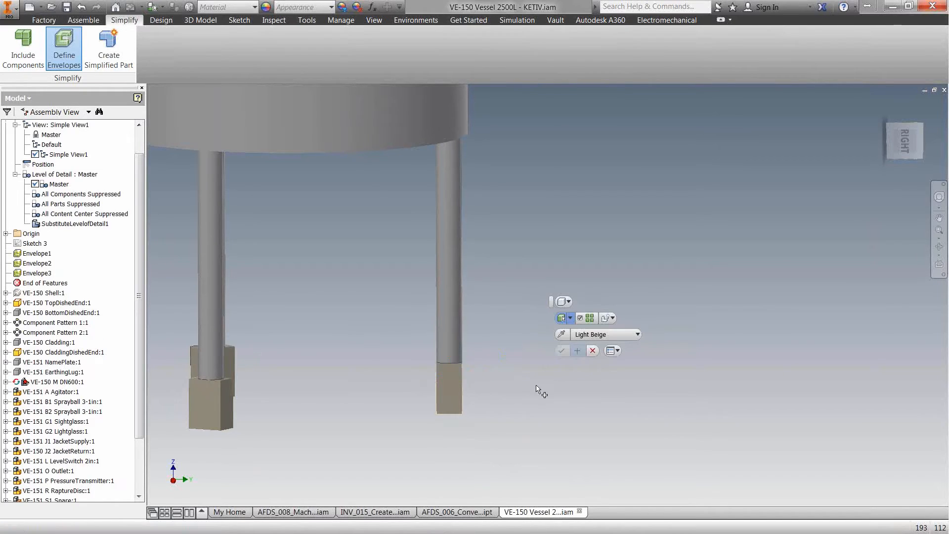
Switch the envelope shape to bounding cylinder and replace the vessel's support leg with it
{"action": "scroll", "coordinate": [529, 395], "scroll_direction": "up", "scroll_amount": 3}
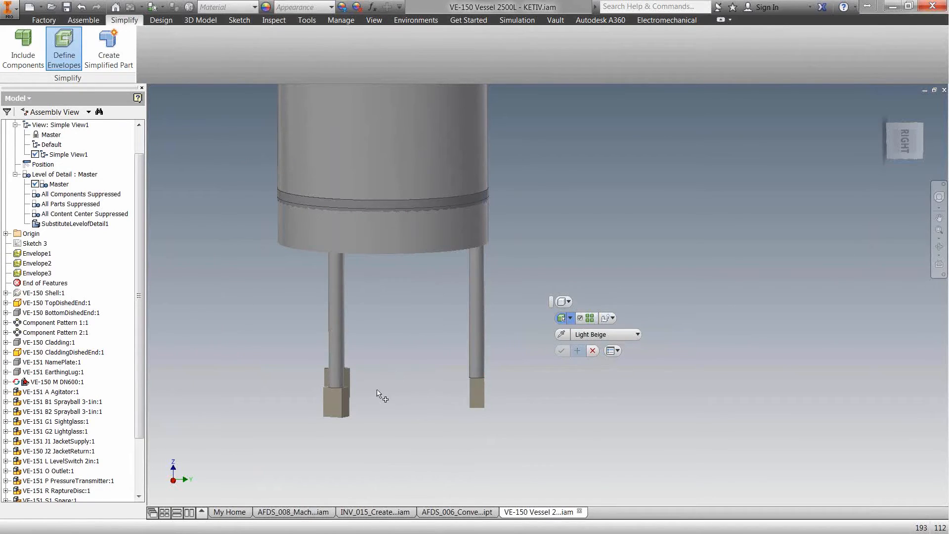
{"action": "left_click", "coordinate": [567, 302]}
{"action": "left_click", "coordinate": [569, 328]}
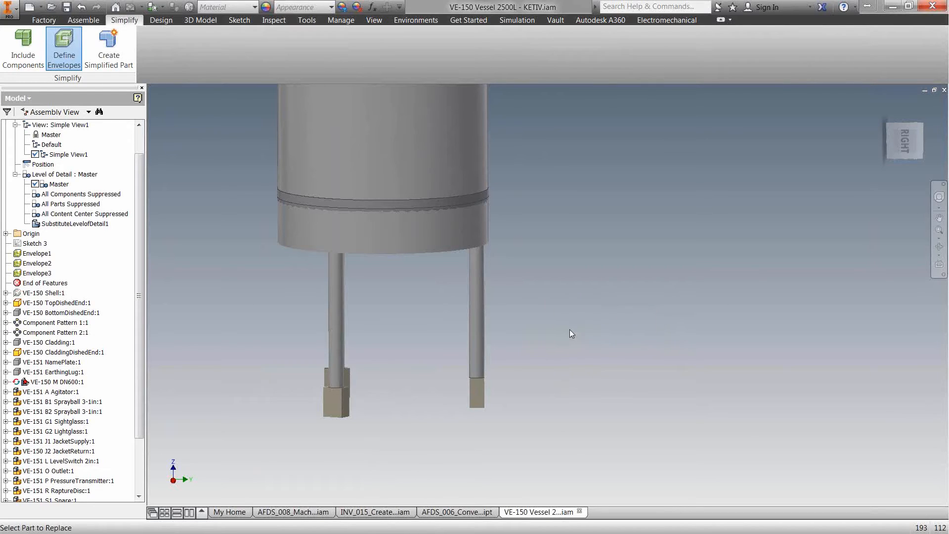
{"action": "left_click", "coordinate": [481, 331]}
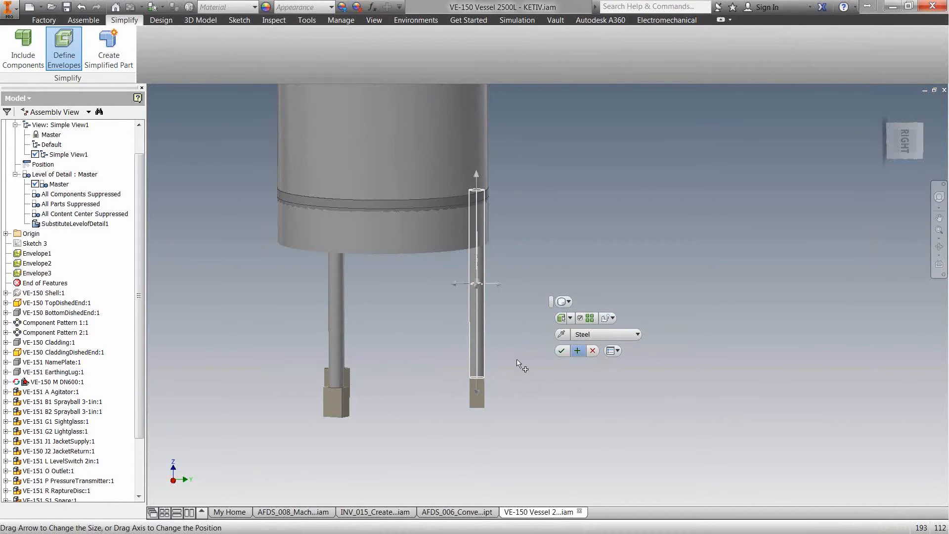
{"action": "left_click", "coordinate": [577, 351]}
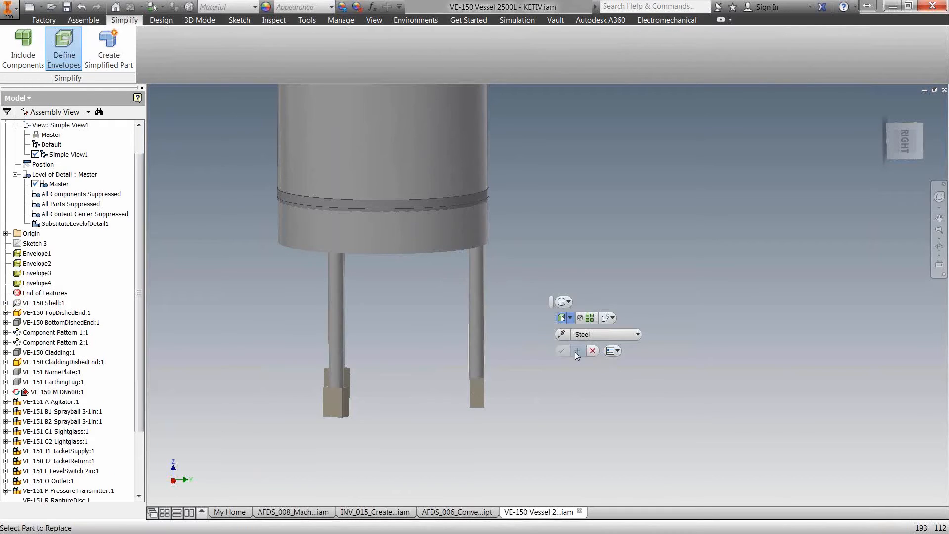
Choose the bounding cylinder shape and select the domed cover on top of the vessel for its envelope
{"action": "scroll", "coordinate": [544, 395], "scroll_direction": "down", "scroll_amount": 3}
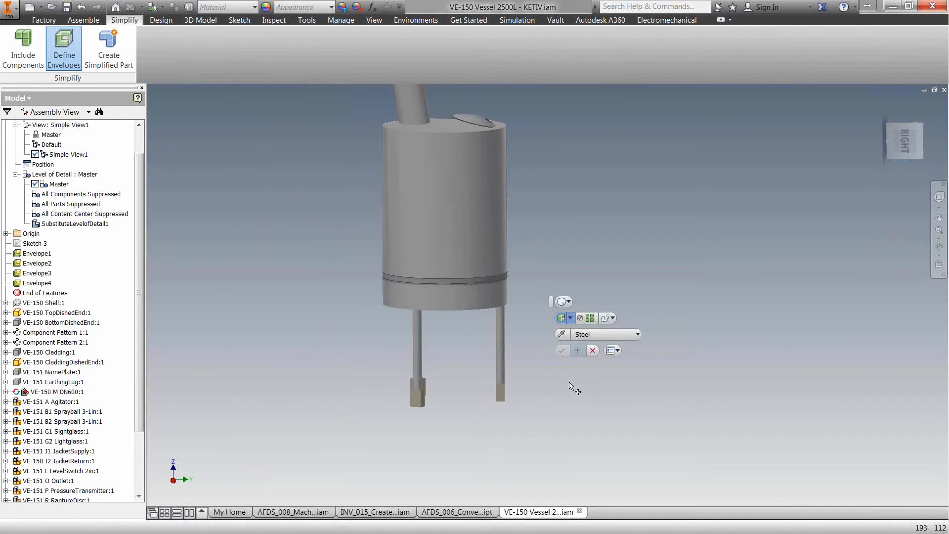
{"action": "middle_click_drag", "start_coordinate": [569, 386], "coordinate": [496, 356]}
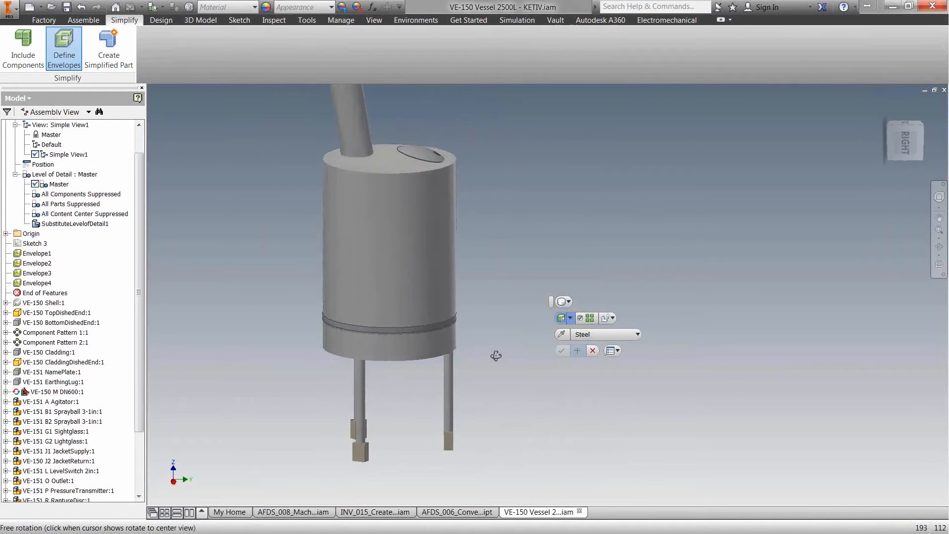
{"action": "left_click", "coordinate": [568, 302]}
{"action": "left_click", "coordinate": [582, 330]}
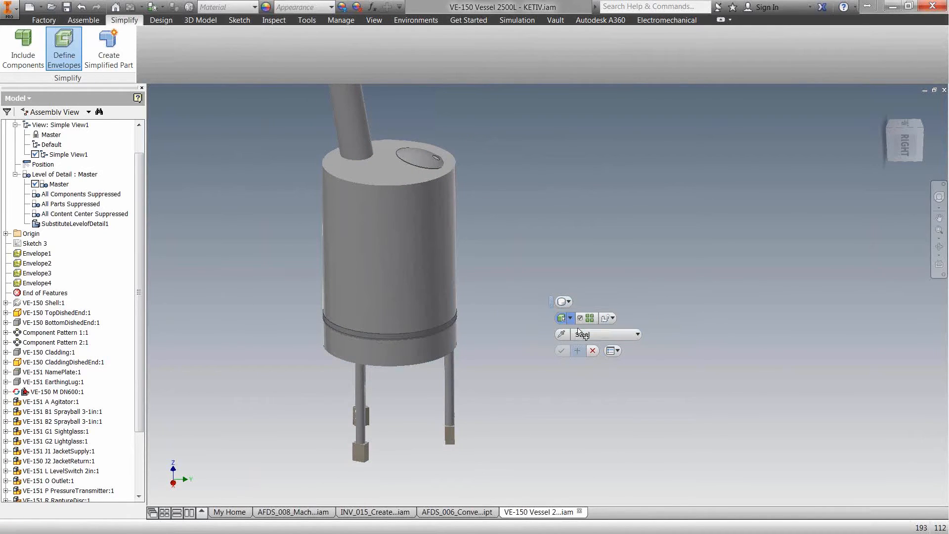
{"action": "scroll", "coordinate": [440, 141], "scroll_direction": "up", "scroll_amount": 5}
{"action": "scroll", "coordinate": [363, 203], "scroll_direction": "up", "scroll_amount": 3}
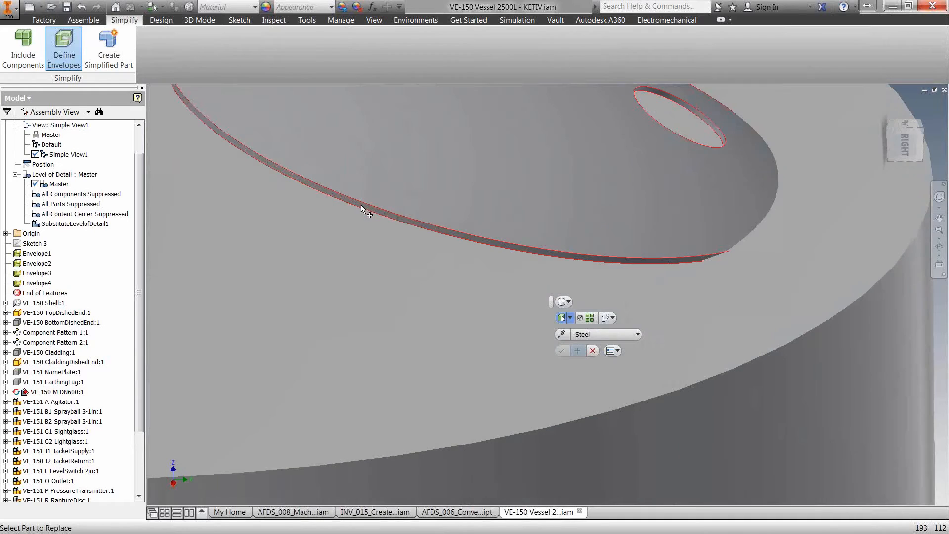
{"action": "left_click", "coordinate": [363, 204]}
{"action": "scroll", "coordinate": [363, 204], "scroll_direction": "down", "scroll_amount": 2}
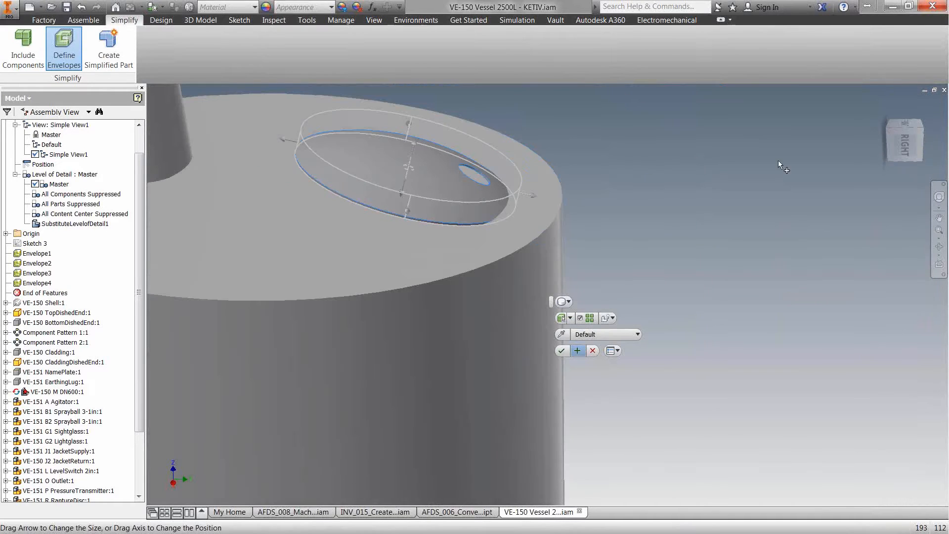
Stretch the cover's bounding cylinder down into the vessel and slightly upward to about 290 mm in height, apply it and finish defining envelopes
{"action": "left_click", "coordinate": [893, 146]}
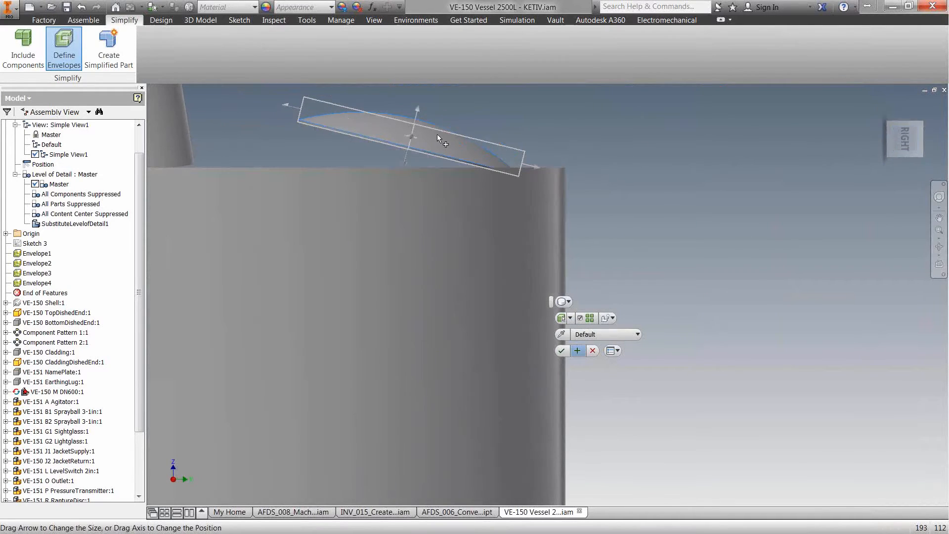
{"action": "left_click_drag", "start_coordinate": [402, 164], "coordinate": [377, 203]}
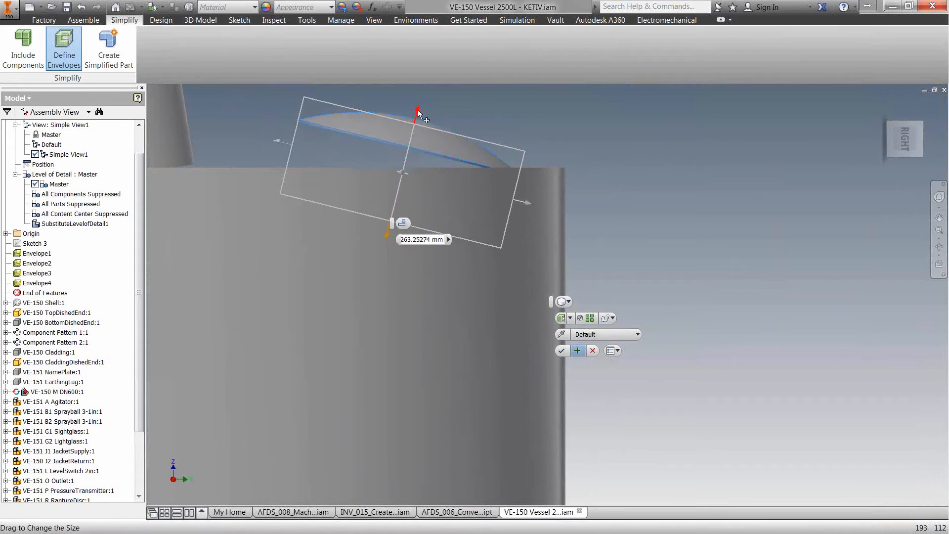
{"action": "mouse_move", "coordinate": [417, 109]}
{"action": "left_mouse_down"}
{"action": "mouse_move", "coordinate": [428, 97]}
{"action": "mouse_move", "coordinate": [417, 99]}
{"action": "left_mouse_up"}
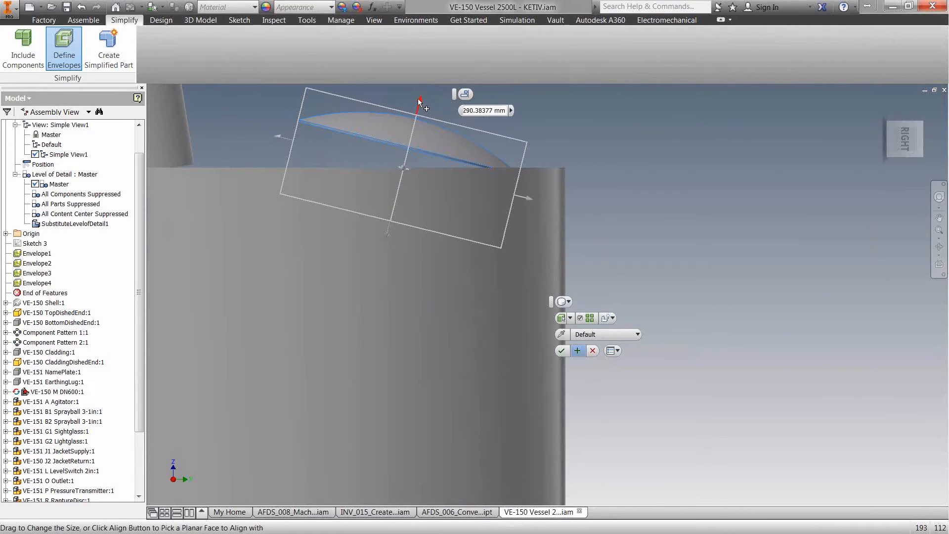
{"action": "left_click", "coordinate": [575, 350]}
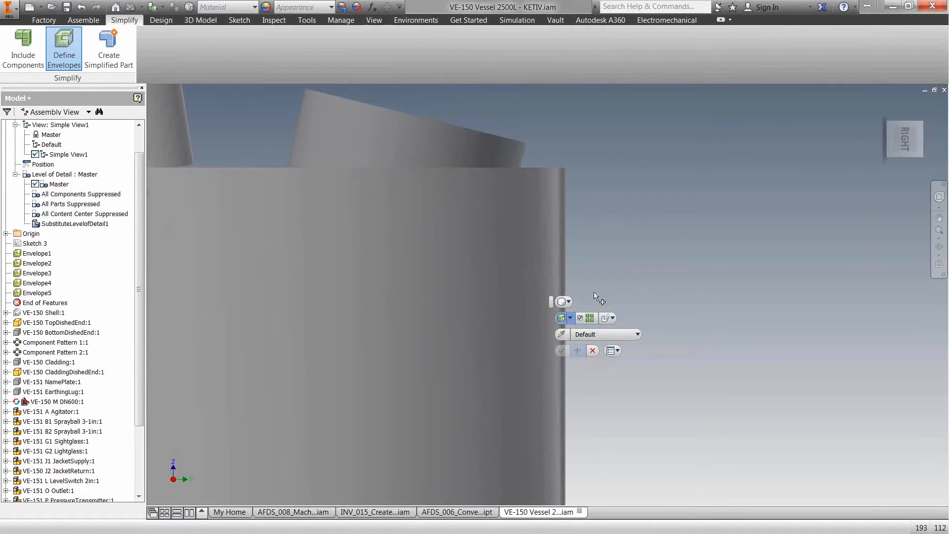
{"action": "scroll", "coordinate": [594, 292], "scroll_direction": "down", "scroll_amount": 5}
{"action": "middle_click_drag", "start_coordinate": [666, 322], "coordinate": [615, 258]}
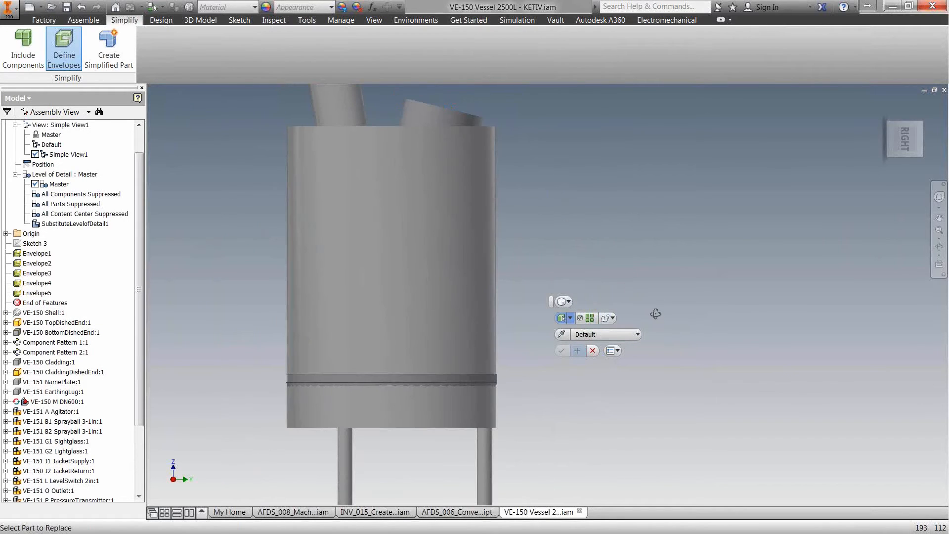
{"action": "middle_click_drag", "start_coordinate": [655, 314], "coordinate": [532, 304], "text": "shift"}
{"action": "scroll", "coordinate": [651, 328], "scroll_direction": "down", "scroll_amount": 3}
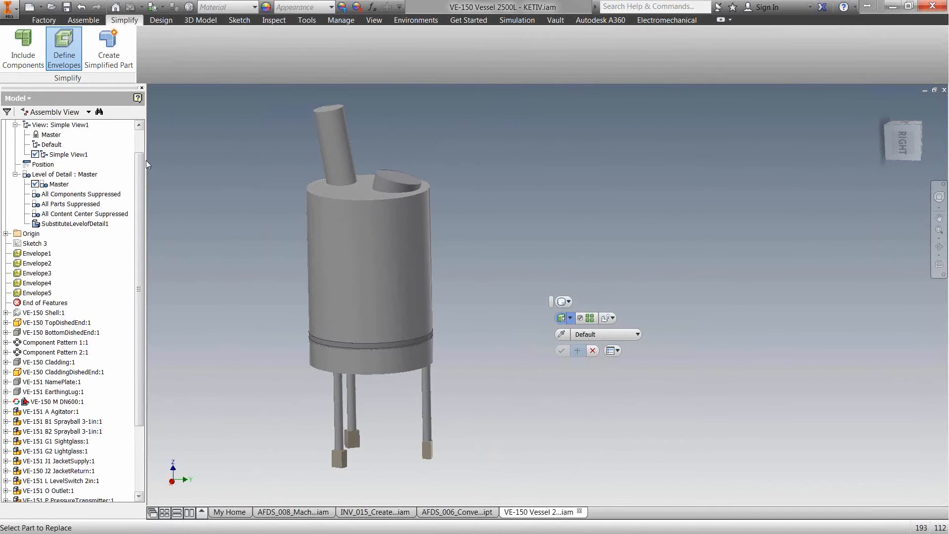
{"action": "left_click", "coordinate": [591, 351]}
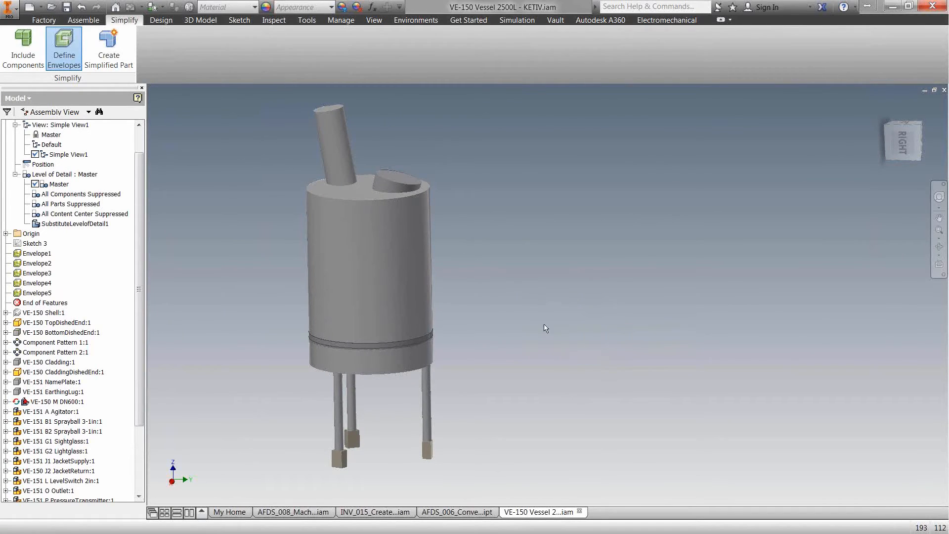
{"action": "middle_click_drag", "start_coordinate": [490, 311], "coordinate": [500, 311]}
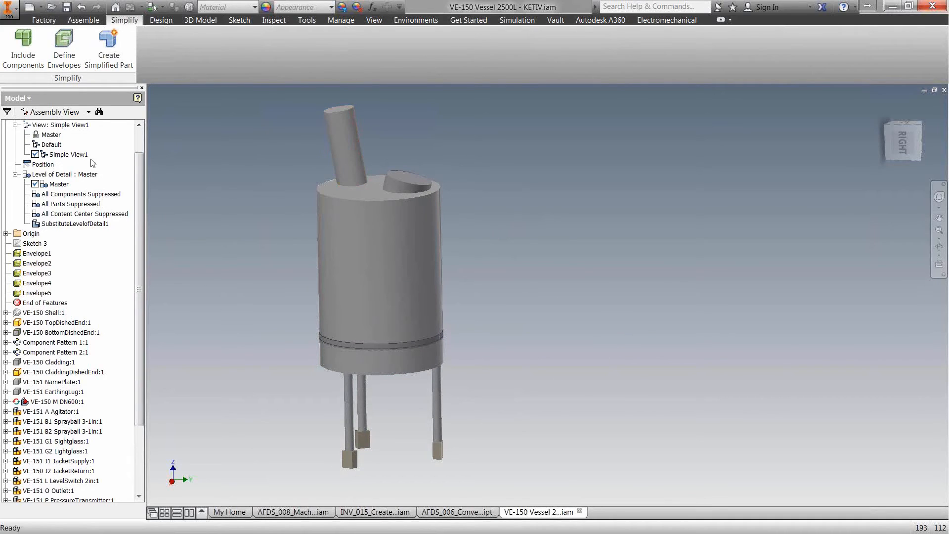
Open the included components of the Simple View1 view representation for editing
{"action": "left_click_drag", "start_coordinate": [139, 162], "coordinate": [138, 137]}
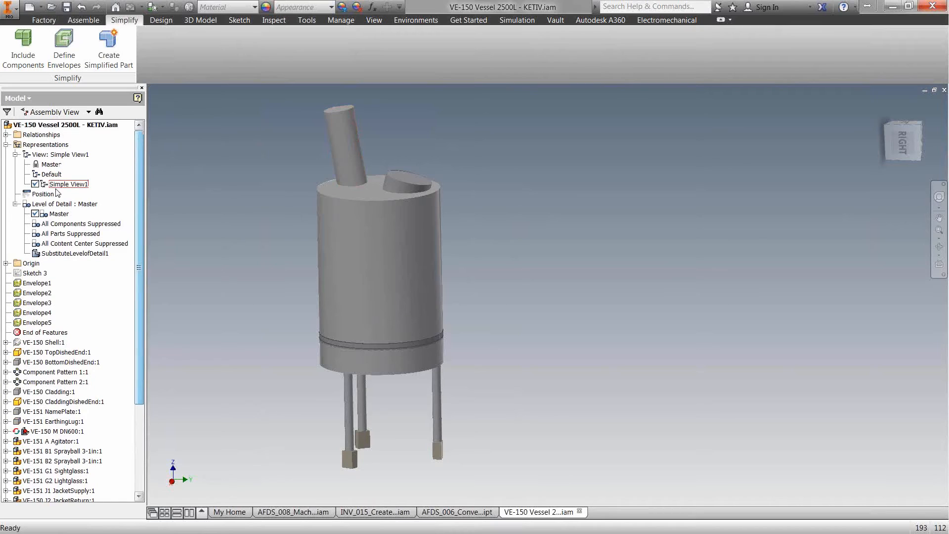
{"action": "left_click", "coordinate": [44, 284]}
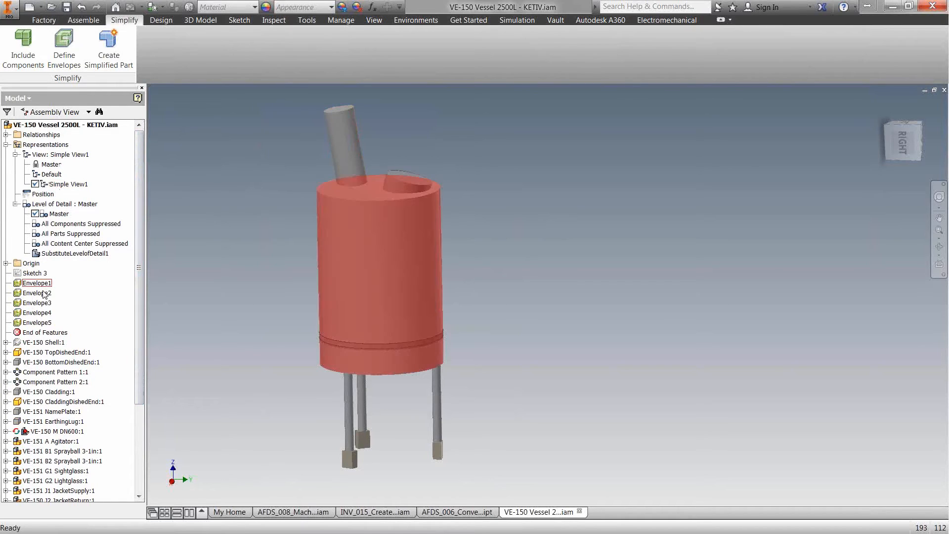
{"action": "left_click", "coordinate": [69, 184]}
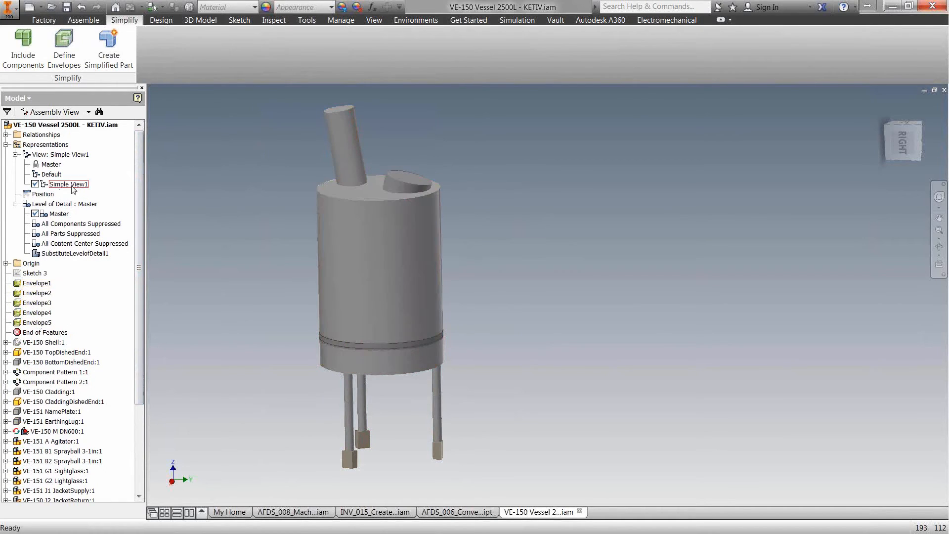
{"action": "right_click", "coordinate": [74, 187]}
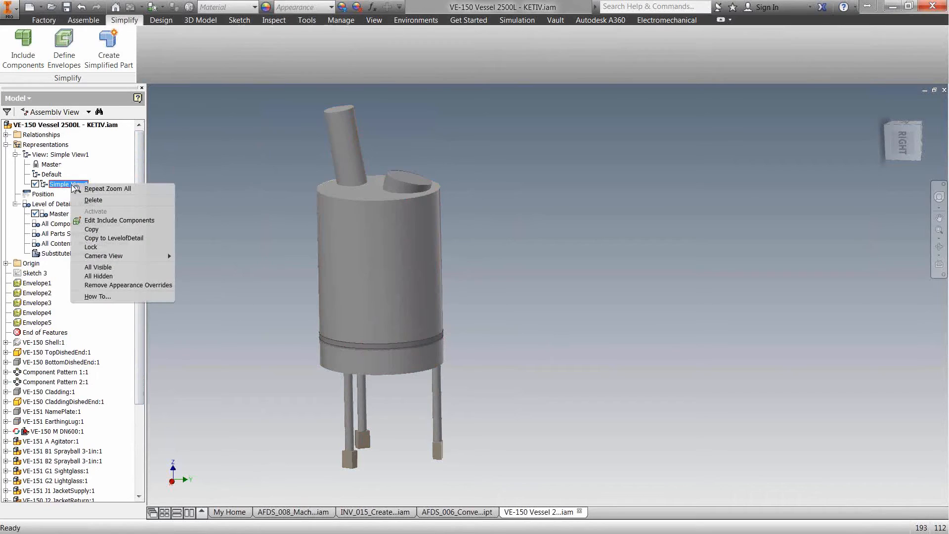
{"action": "left_click", "coordinate": [101, 222]}
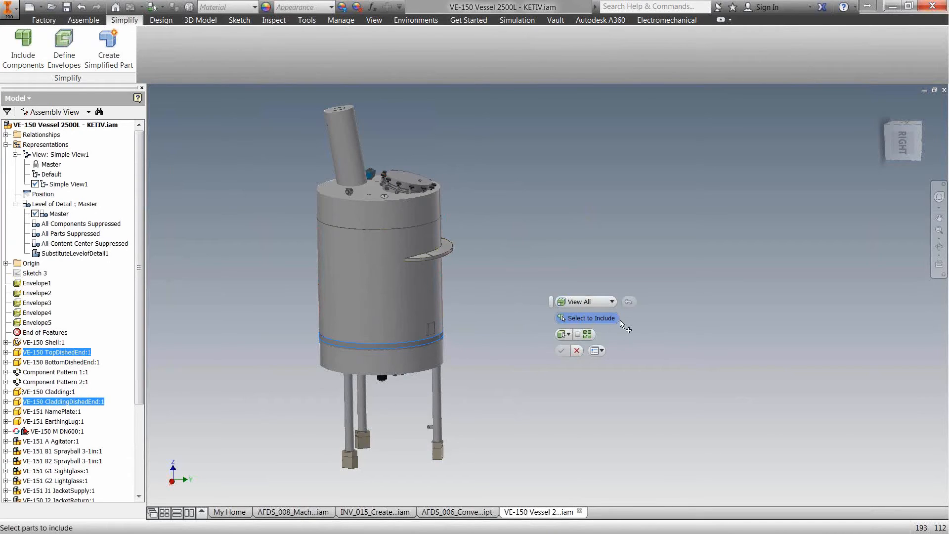
Display only the included components of the vessel, followed by only the excluded ones
{"action": "left_click", "coordinate": [611, 302]}
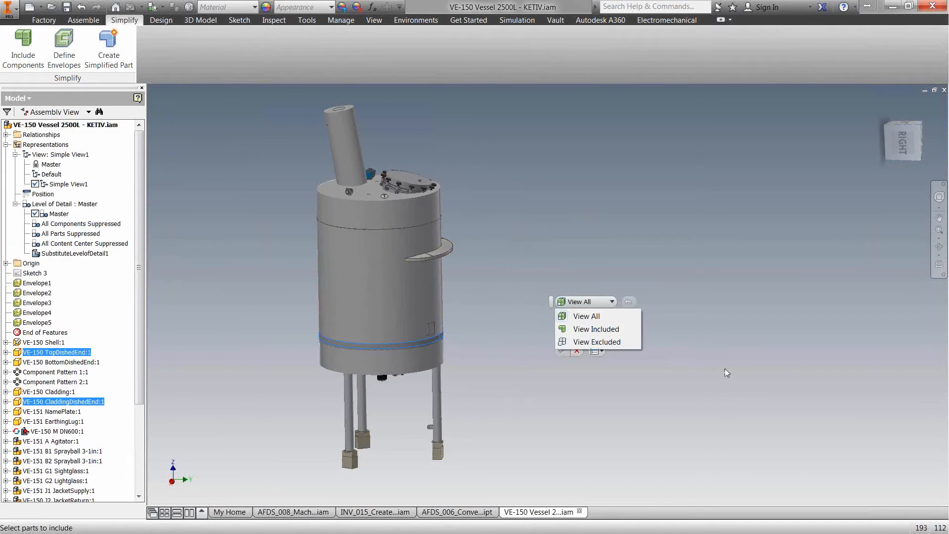
{"action": "left_click", "coordinate": [598, 330]}
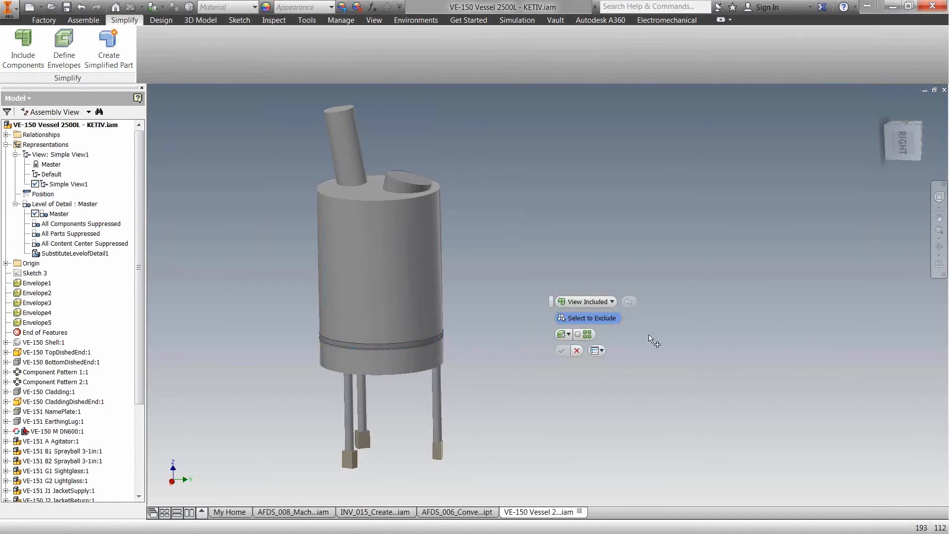
{"action": "left_click", "coordinate": [611, 302]}
{"action": "left_click", "coordinate": [603, 341]}
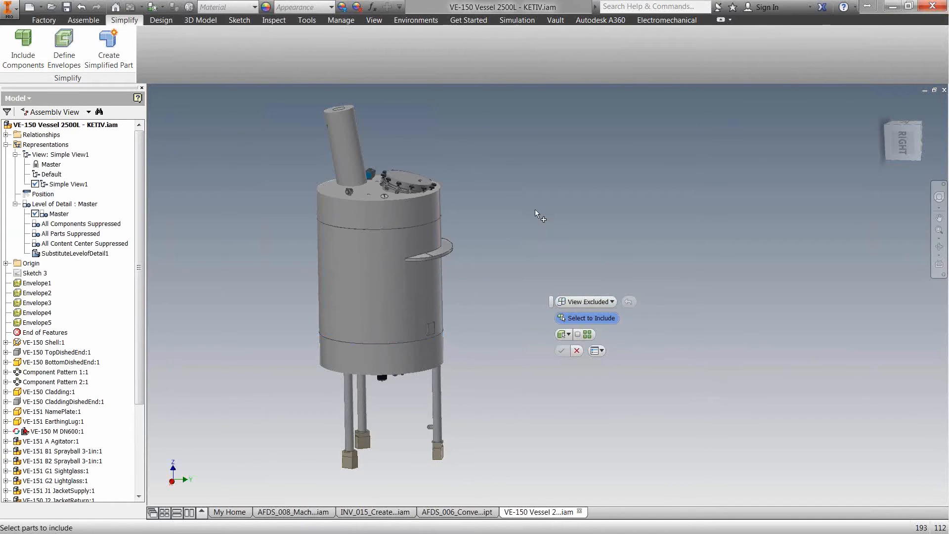
Return to viewing the included components, exclude the thin ring around the vessel's lower body, and accept the change
{"action": "left_click", "coordinate": [612, 302]}
{"action": "left_click", "coordinate": [597, 330]}
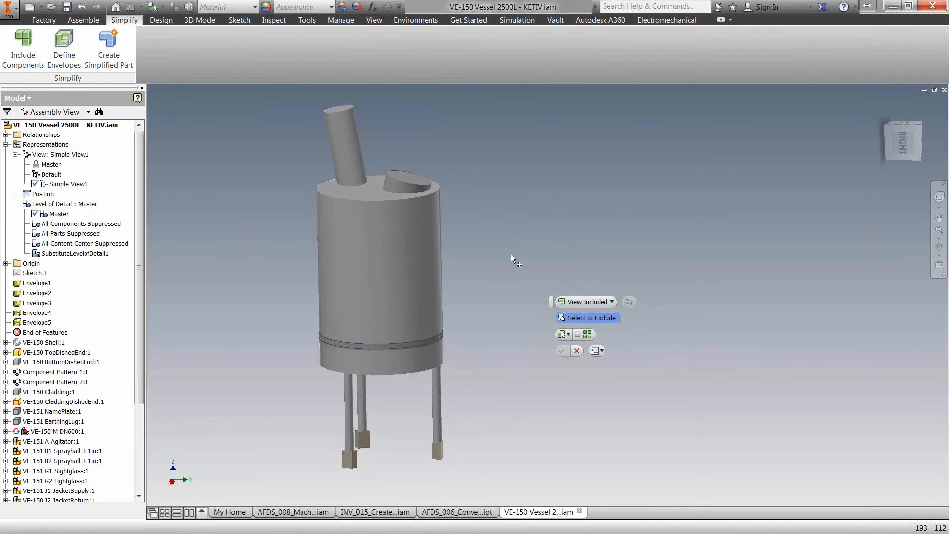
{"action": "left_click", "coordinate": [438, 338]}
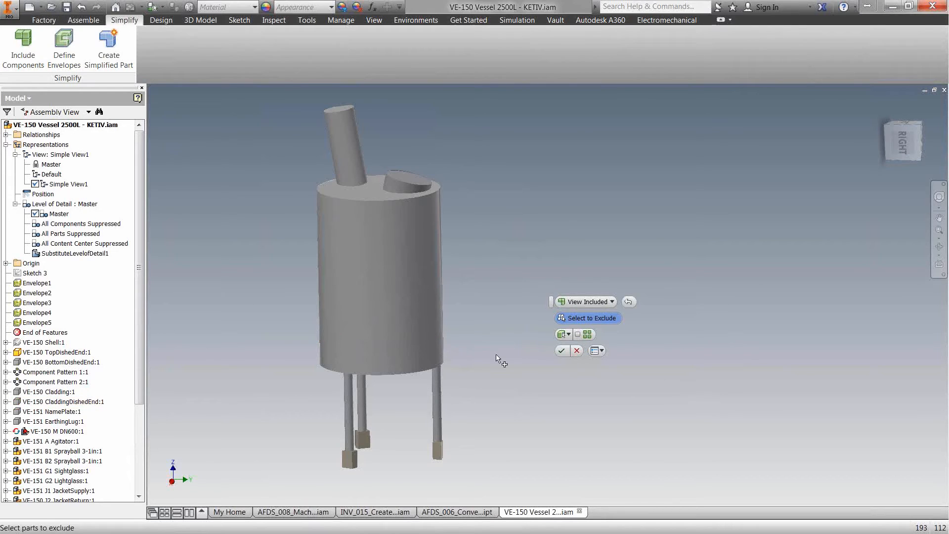
{"action": "left_click", "coordinate": [563, 351]}
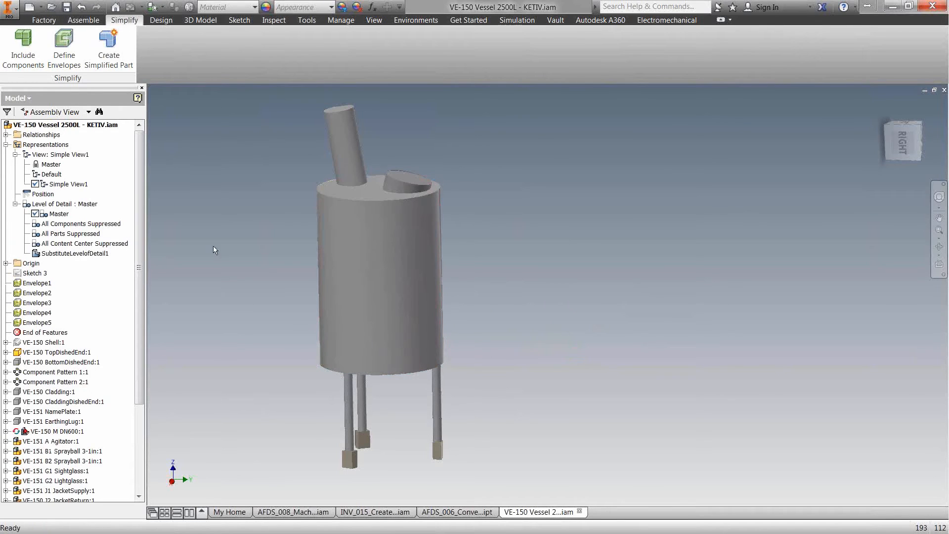
Edit Simple View1's included components again to exclude the pipe on the vessel's side and its two remaining end fittings
{"action": "middle_click_drag", "start_coordinate": [253, 324], "coordinate": [327, 284], "text": "shift"}
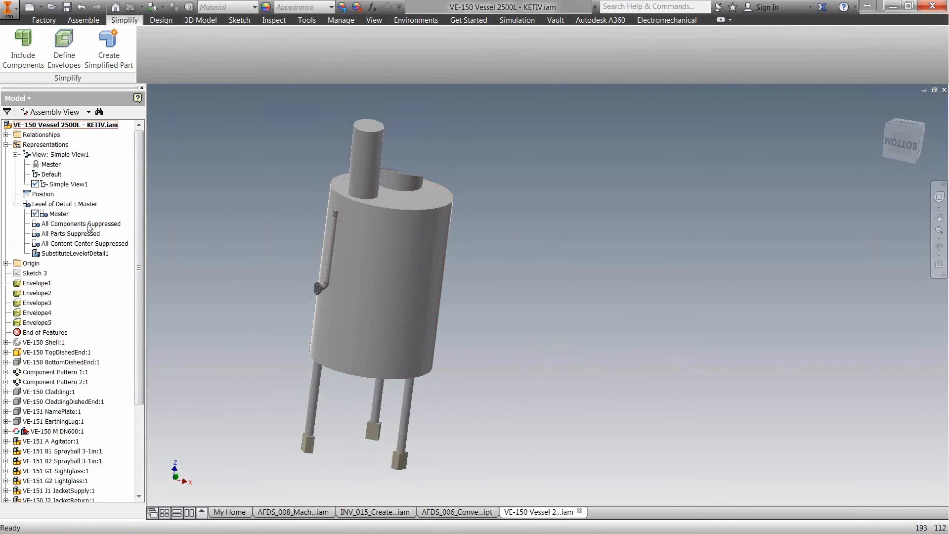
{"action": "double_click", "coordinate": [62, 184]}
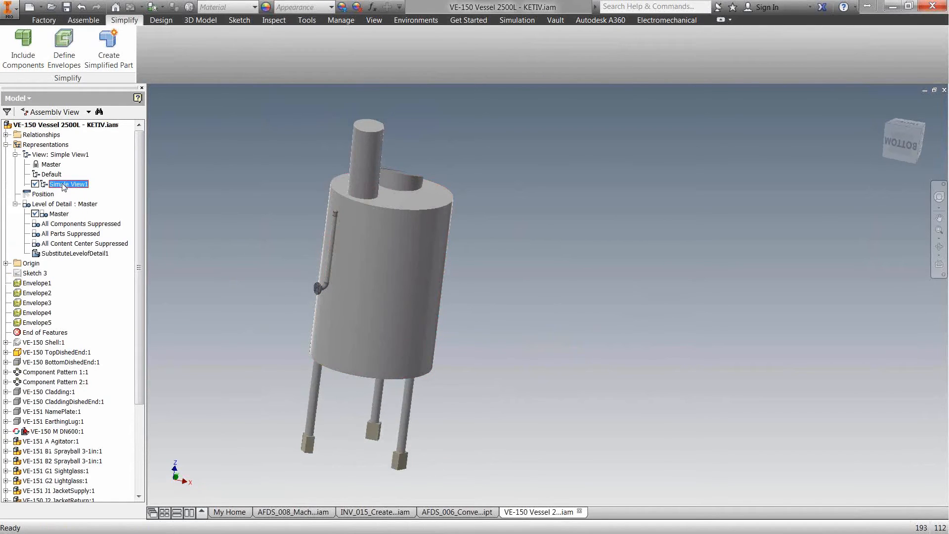
{"action": "right_click", "coordinate": [63, 185]}
{"action": "left_click", "coordinate": [75, 213]}
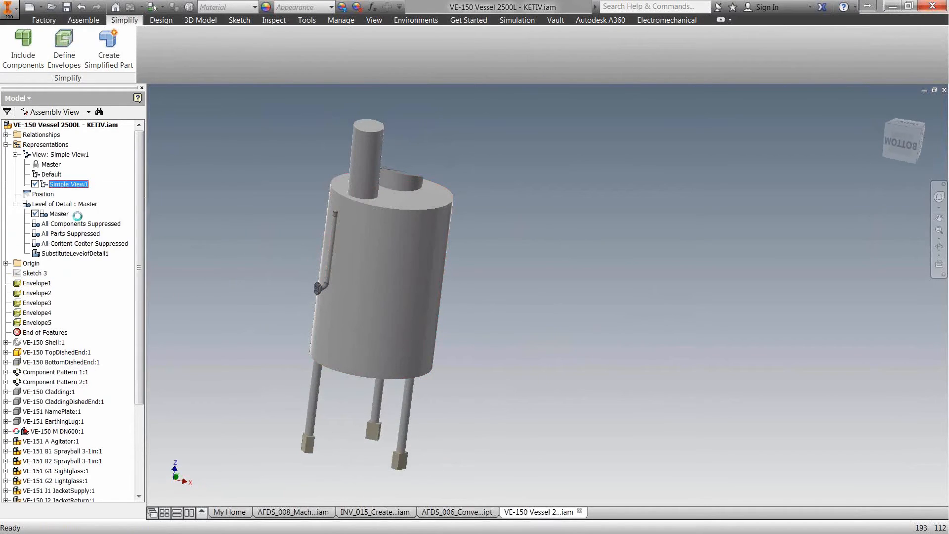
{"action": "left_click", "coordinate": [329, 269]}
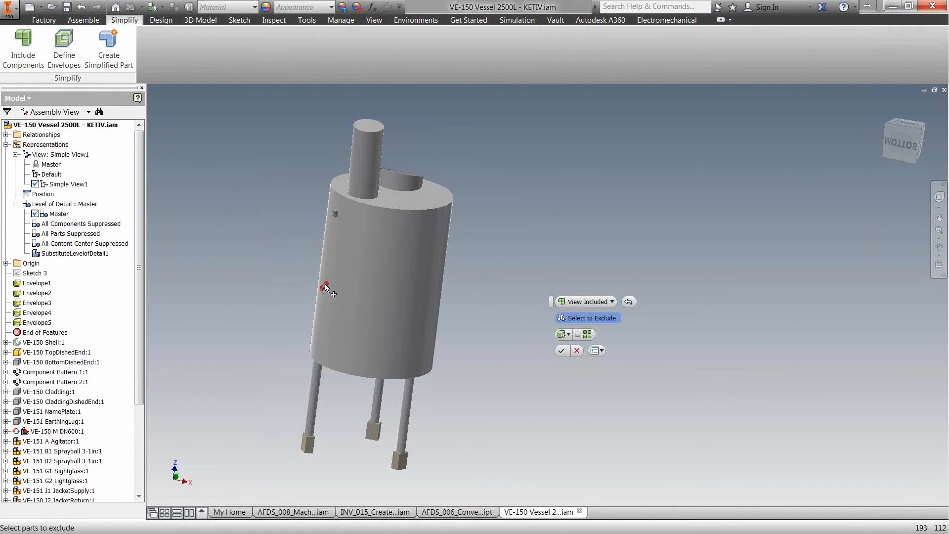
{"action": "left_click", "coordinate": [324, 286]}
{"action": "left_click", "coordinate": [336, 214]}
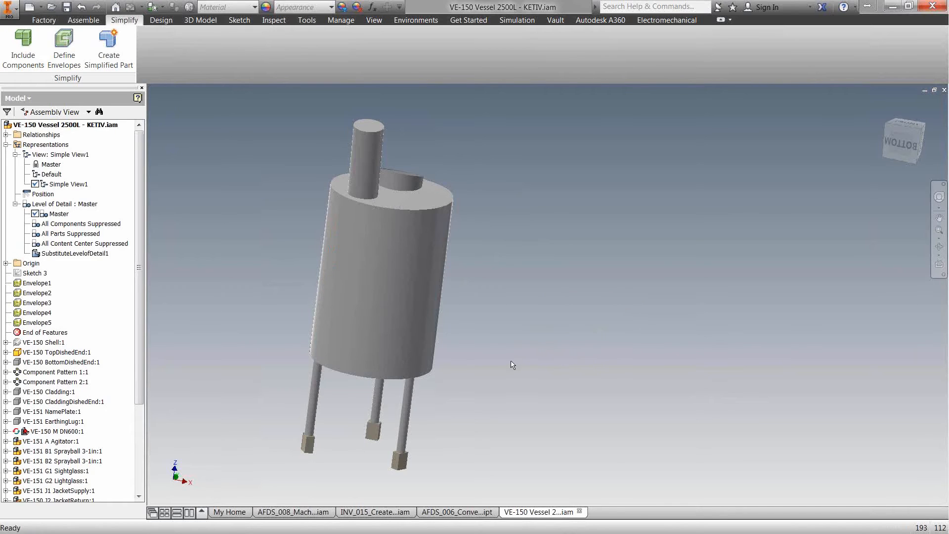
Create a simplified part named VE-150 Vessel 2500L - KETIV SIMPLE from the assembly, using the Standard.ipt template
{"action": "middle_click_drag", "start_coordinate": [521, 360], "coordinate": [450, 323], "text": "shift"}
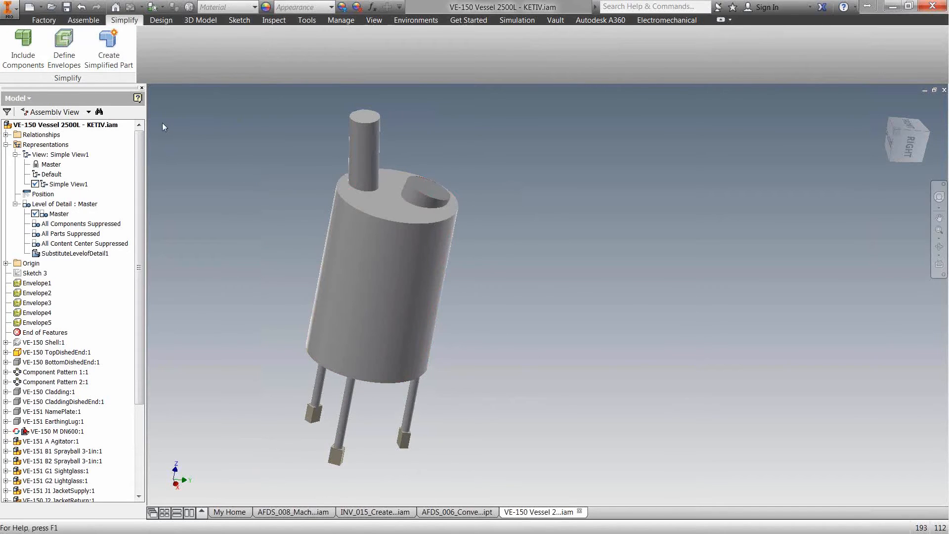
{"action": "left_click", "coordinate": [107, 46]}
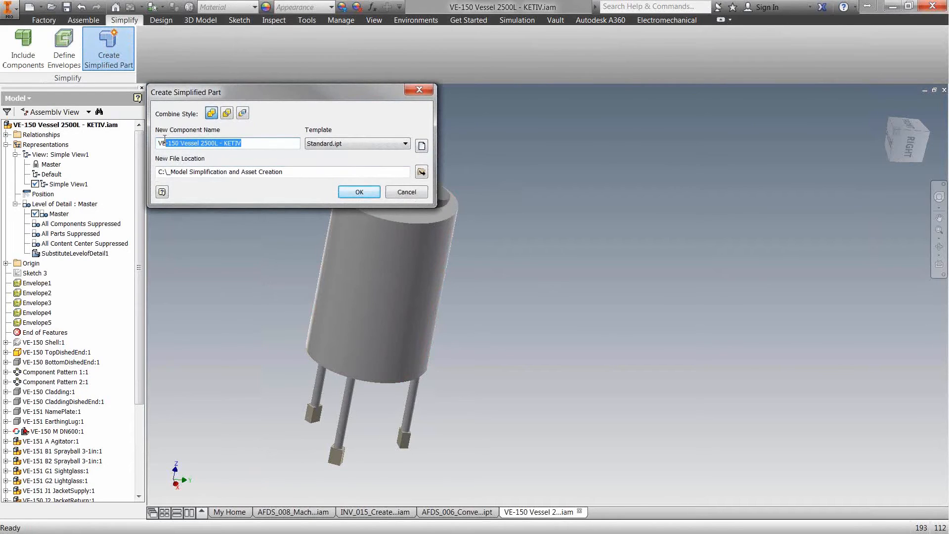
{"action": "left_click", "coordinate": [256, 145]}
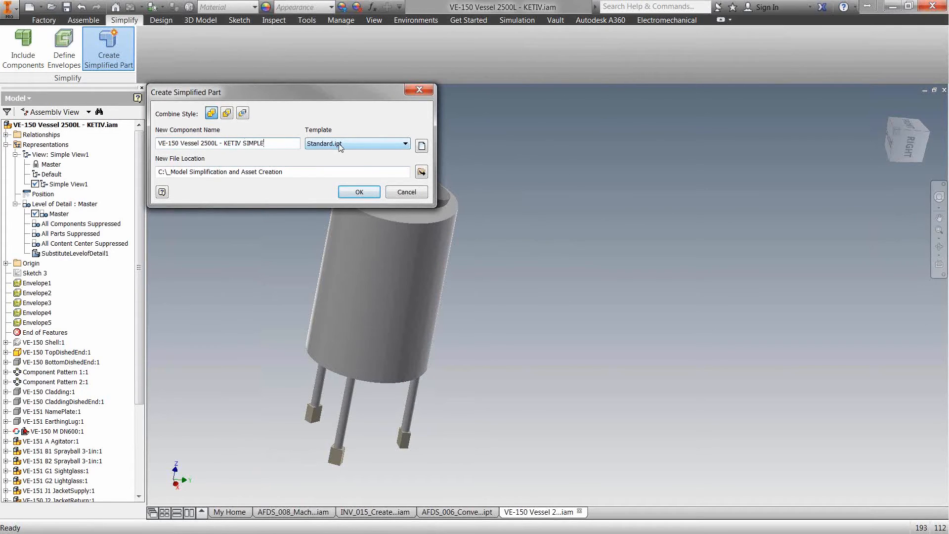
{"action": "left_click_drag", "start_coordinate": [288, 172], "coordinate": [156, 175]}
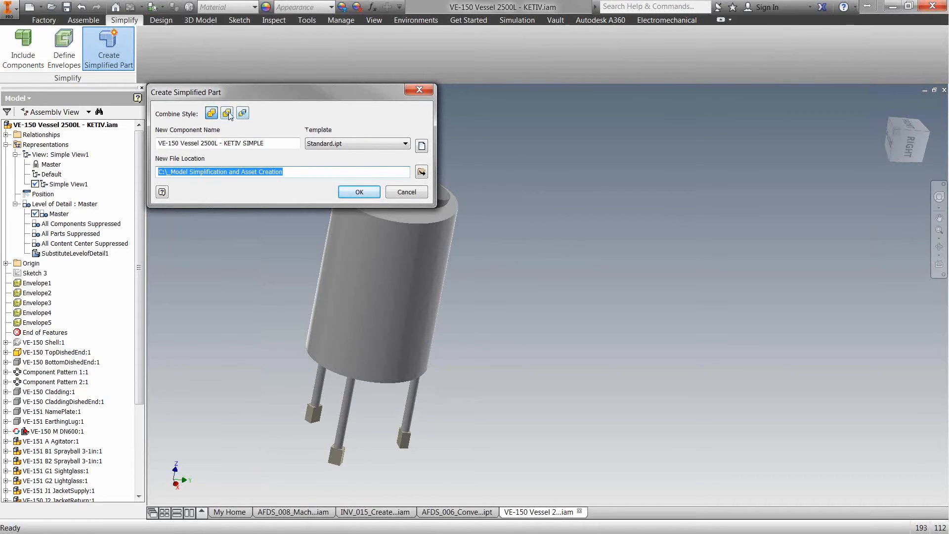
{"action": "left_click", "coordinate": [359, 191]}
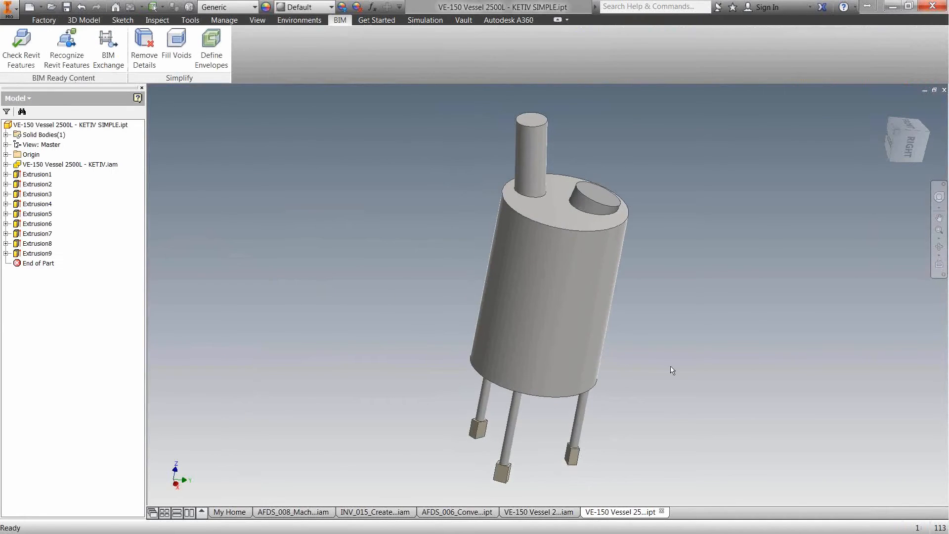
{"action": "mouse_move", "coordinate": [671, 370]}
{"action": "middle_mouse_down", "text": "shift"}
{"action": "mouse_move", "coordinate": [627, 356]}
{"action": "mouse_move", "coordinate": [669, 341]}
{"action": "mouse_move", "coordinate": [670, 376]}
{"action": "mouse_move", "coordinate": [682, 364]}
{"action": "middle_mouse_up", "text": "shift"}
{"action": "middle_click_drag", "start_coordinate": [625, 334], "coordinate": [513, 319]}
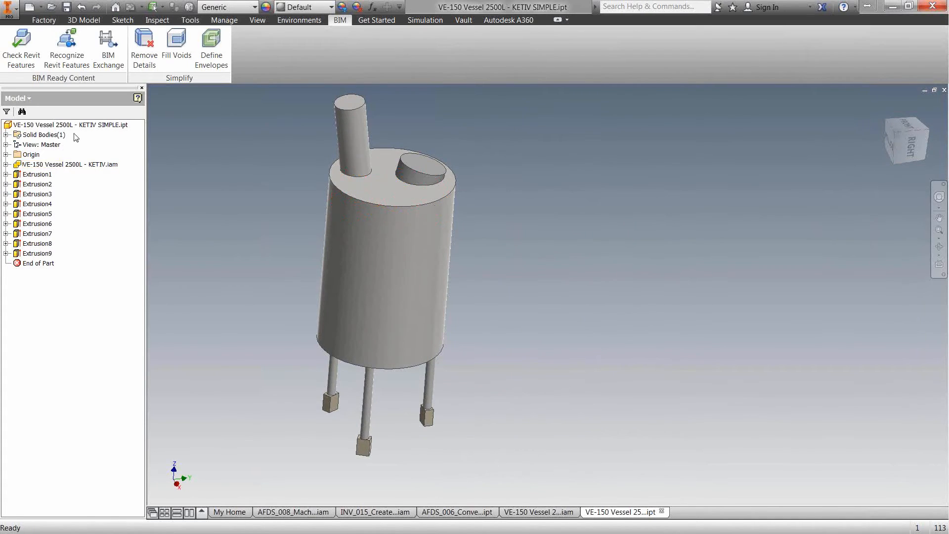
Check the new simplified part's iProperties and save the part together with its dependent files
{"action": "right_click", "coordinate": [57, 125]}
{"action": "left_click", "coordinate": [78, 238]}
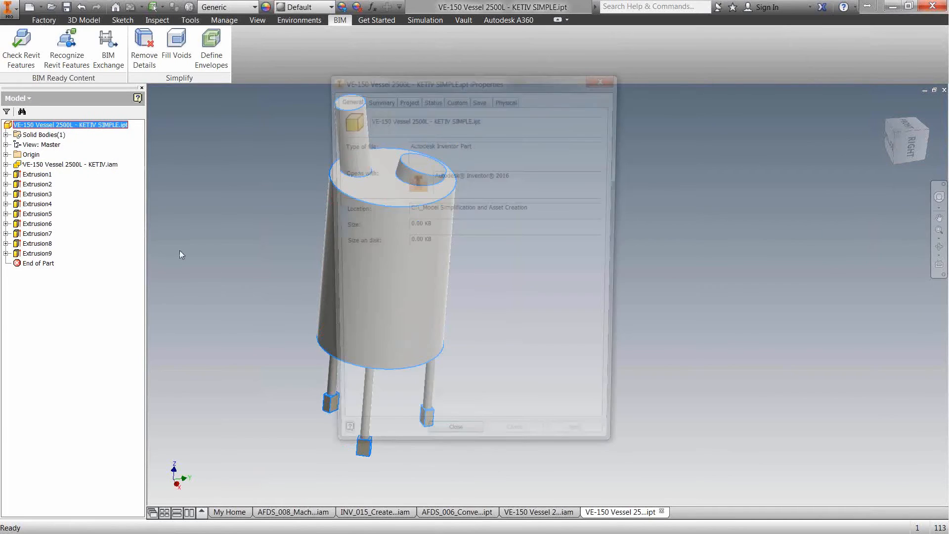
{"action": "left_click", "coordinate": [473, 450]}
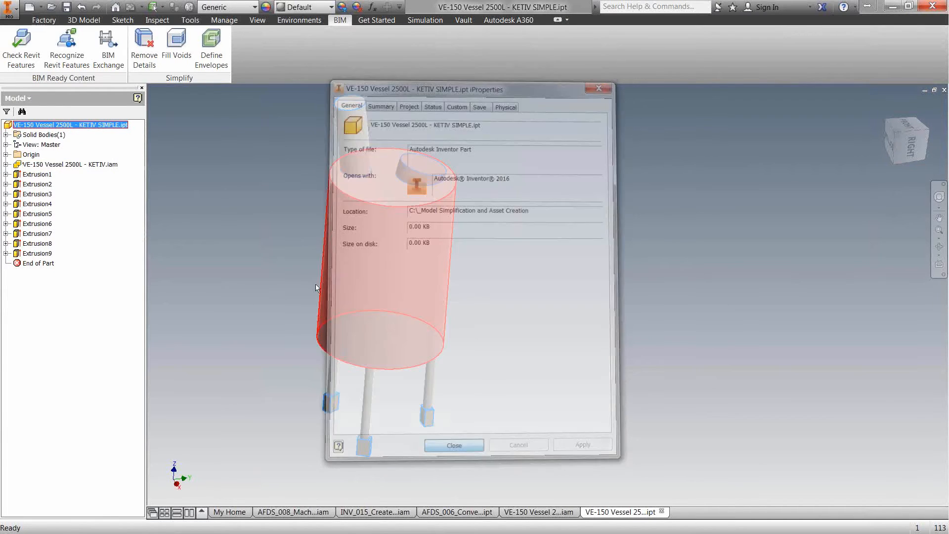
{"action": "key", "text": "ctrl+s"}
{"action": "key", "text": "Return"}
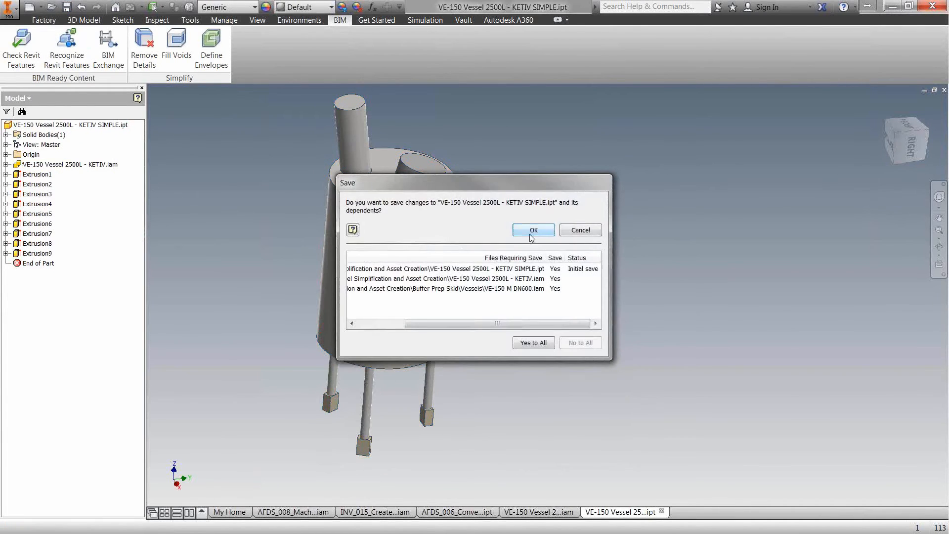
Check the saved part's file size in its iProperties
{"action": "right_click", "coordinate": [64, 126]}
{"action": "left_click", "coordinate": [75, 242]}
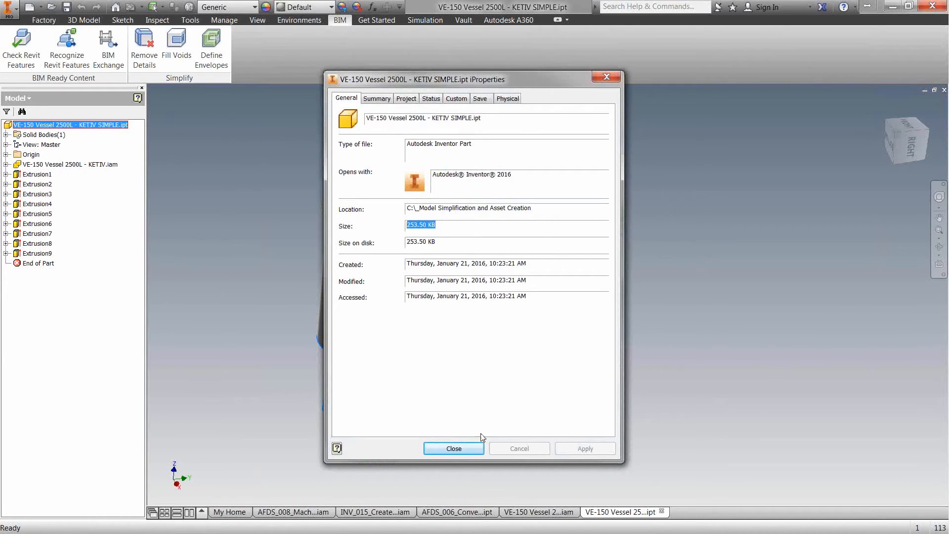
{"action": "left_click", "coordinate": [465, 450]}
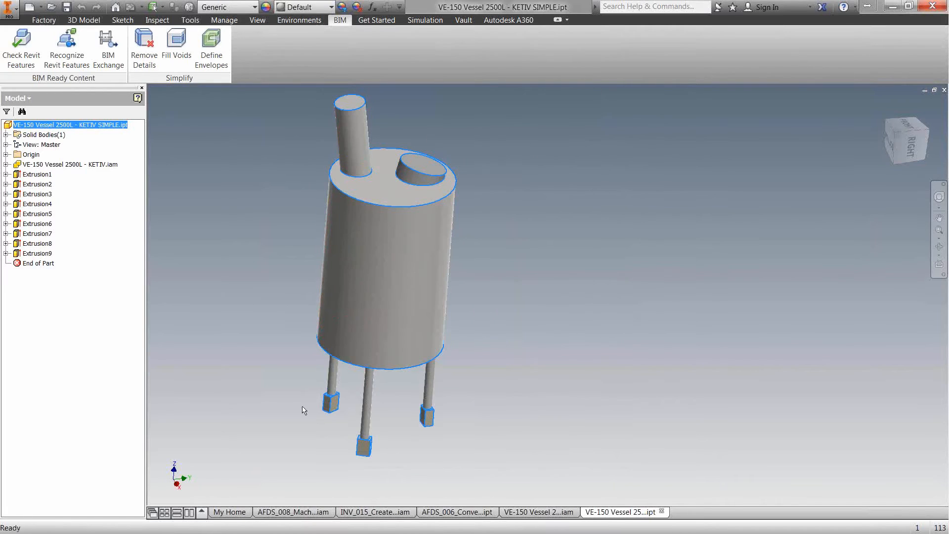
{"action": "left_click", "coordinate": [514, 350]}
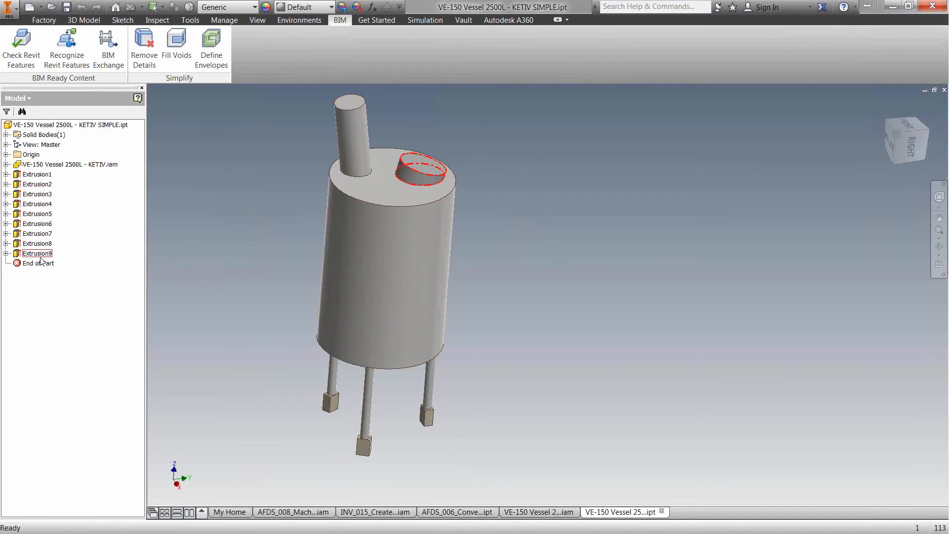
Delete the derived VE-150 Vessel 2500L - KETIV.iam from the part and recheck the file size in its iProperties
{"action": "right_click", "coordinate": [87, 165]}
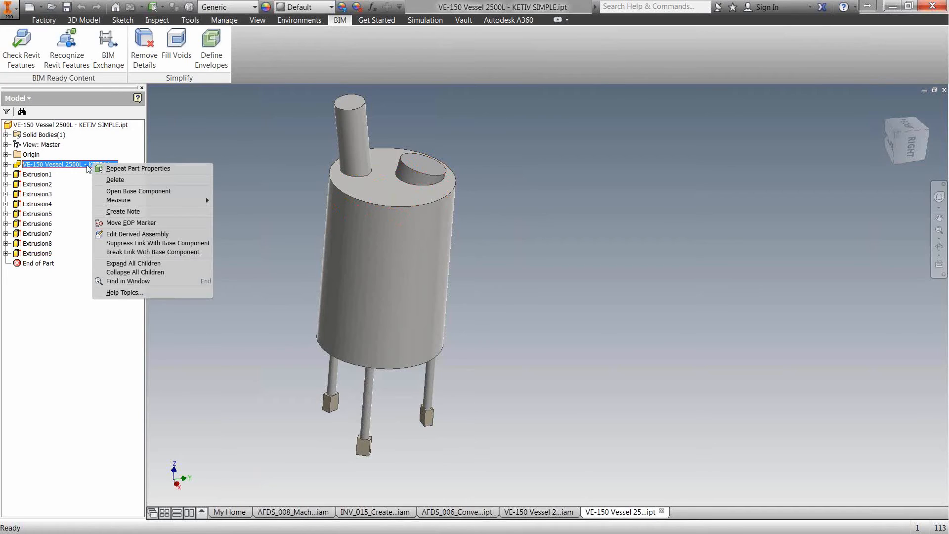
{"action": "left_click", "coordinate": [116, 181]}
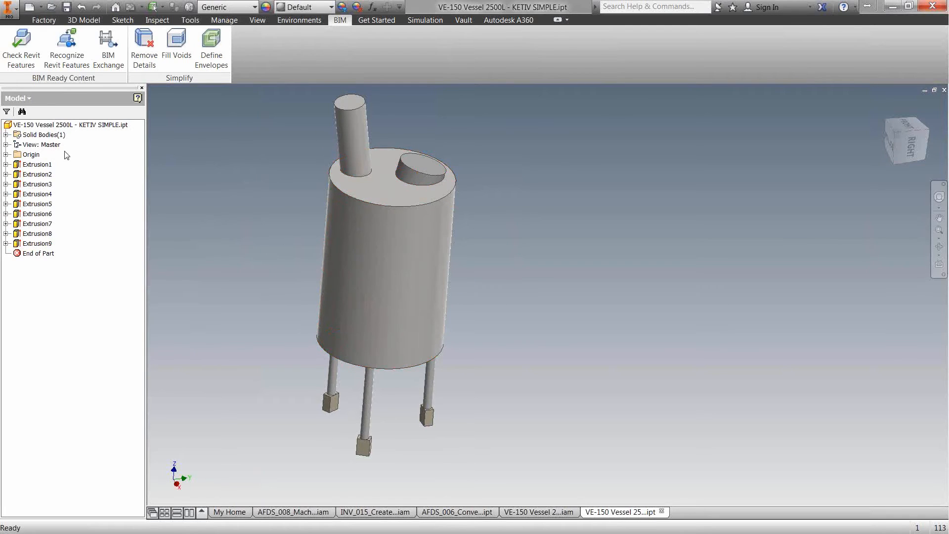
{"action": "right_click", "coordinate": [43, 127]}
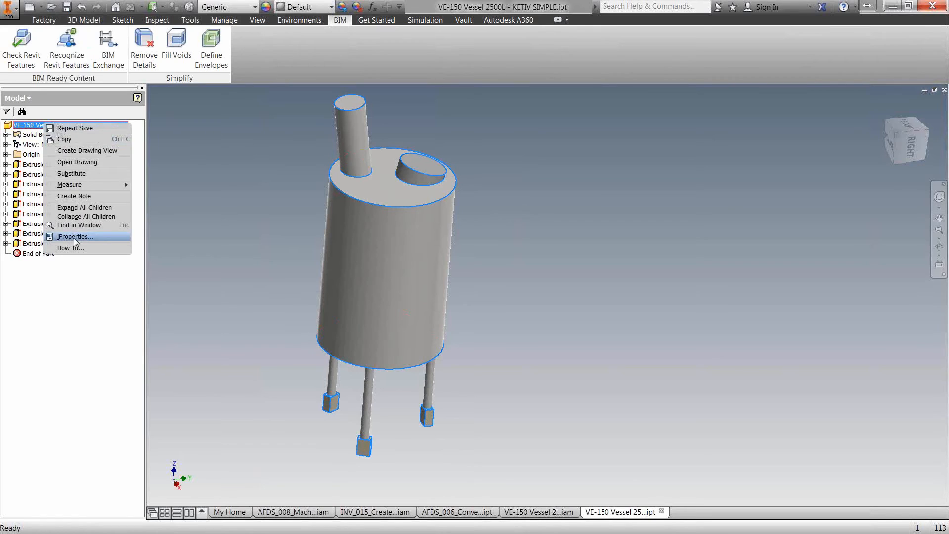
{"action": "left_click", "coordinate": [74, 238]}
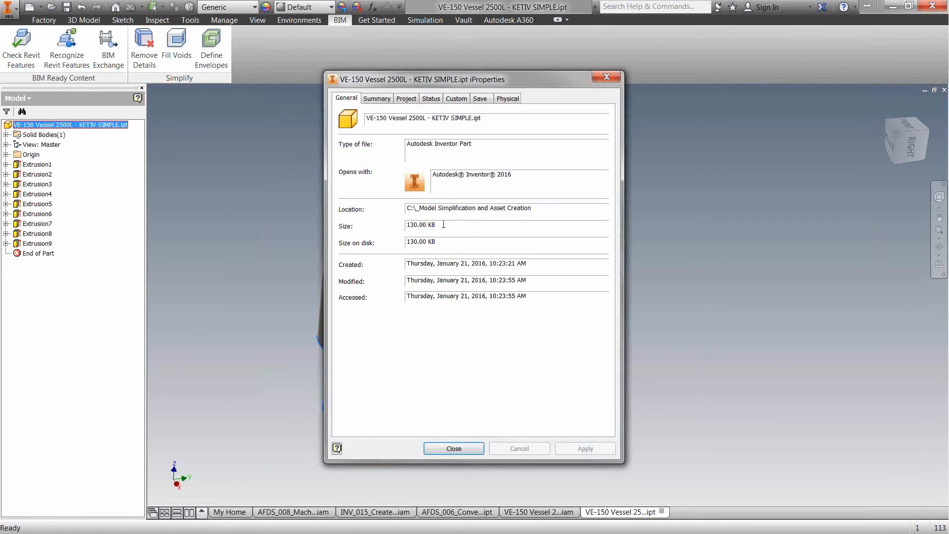
{"action": "left_click_drag", "start_coordinate": [443, 224], "coordinate": [376, 233]}
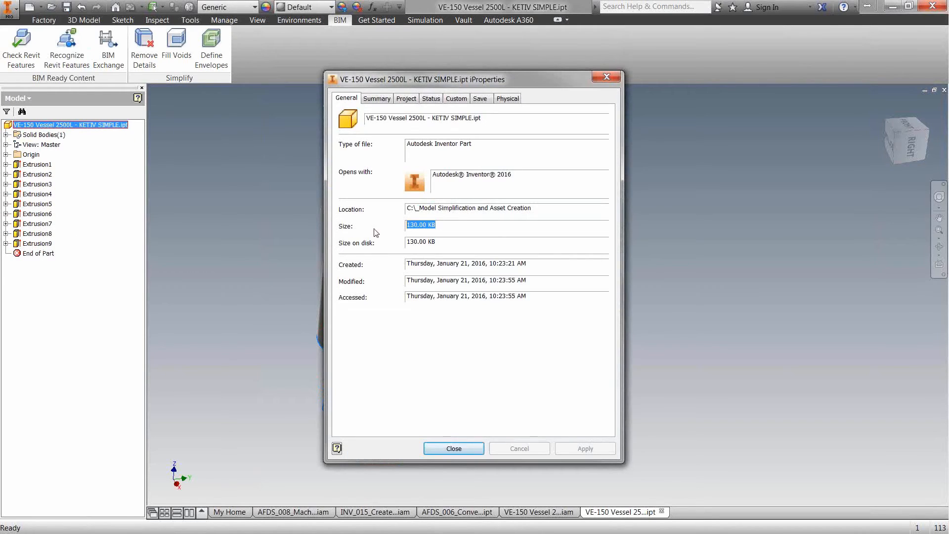
{"action": "left_click", "coordinate": [453, 445]}
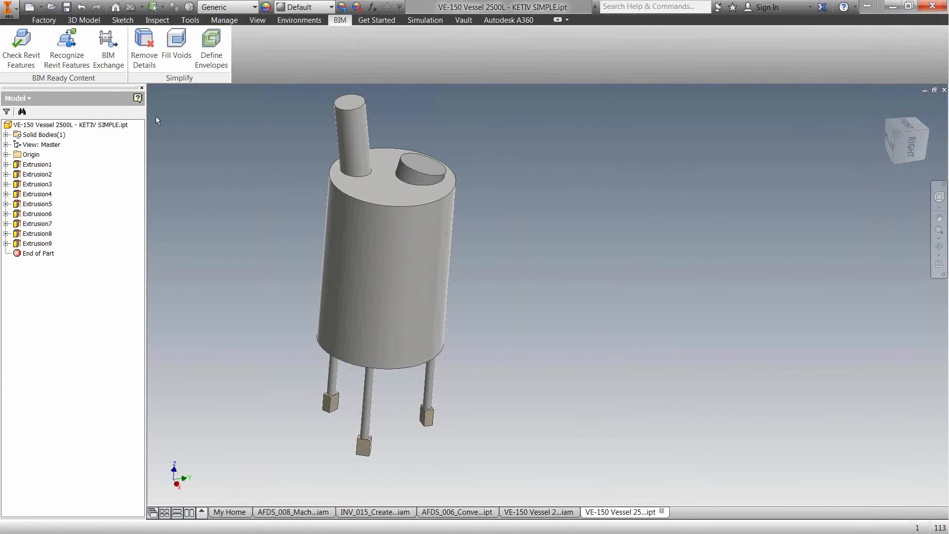
Save the simplified vessel part and open it in the Asset Builder, moving the Key Parameters window clear of the model
{"action": "left_click", "coordinate": [68, 8]}
{"action": "left_click", "coordinate": [896, 132]}
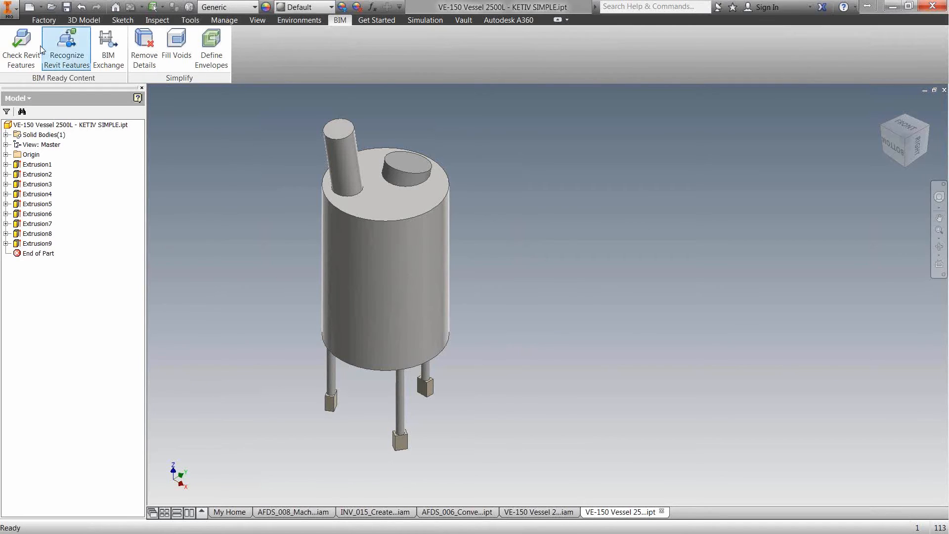
{"action": "left_click", "coordinate": [44, 20]}
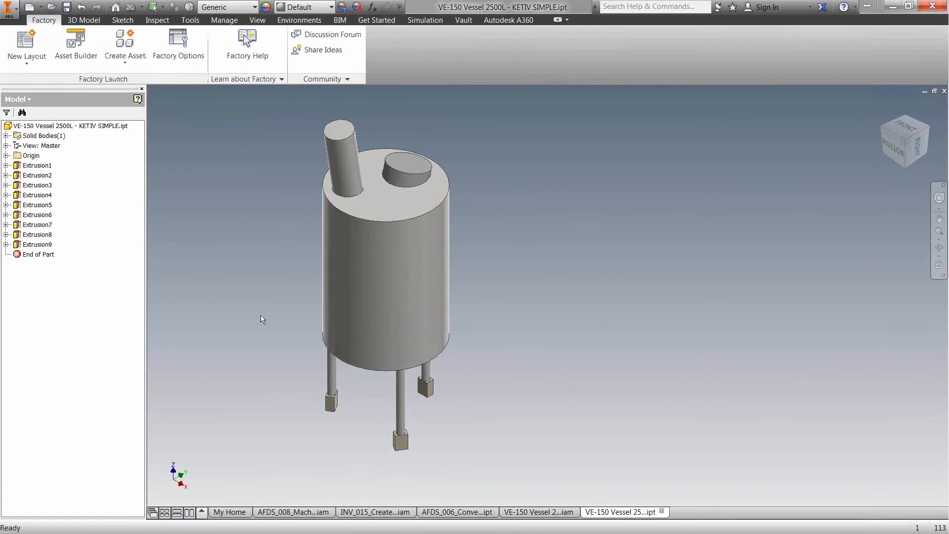
{"action": "left_click", "coordinate": [77, 47]}
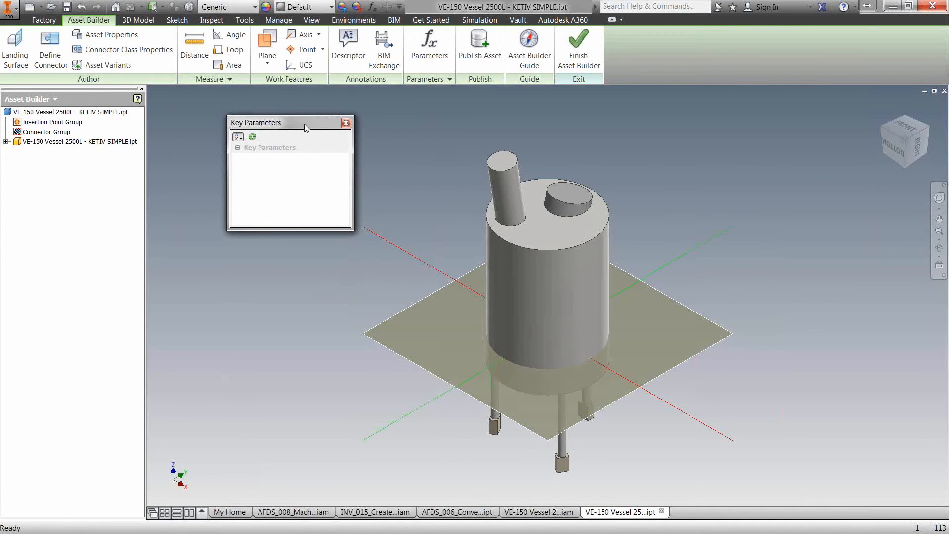
{"action": "left_click_drag", "start_coordinate": [304, 123], "coordinate": [301, 200]}
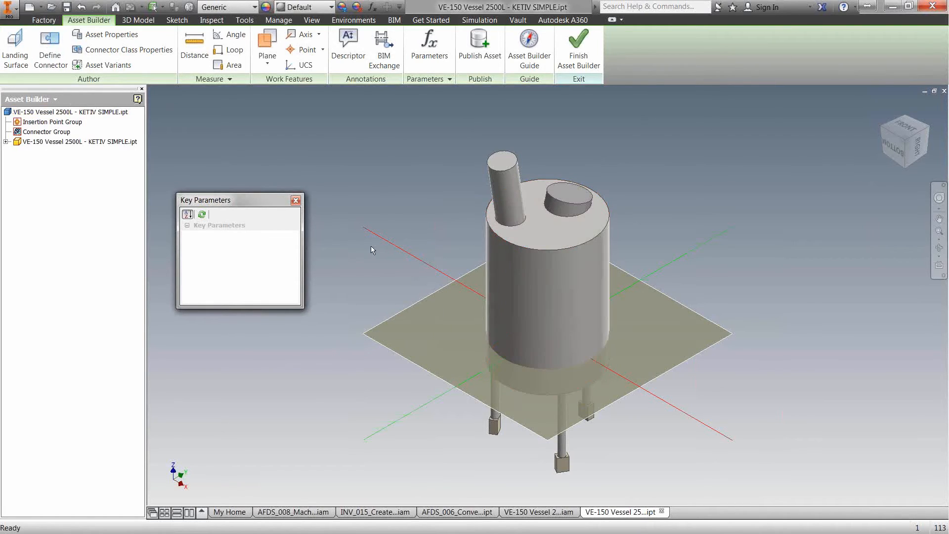
Define the landing surface on the underside of a vessel foot with a 0 mm plane offset, and close the Key Parameters window
{"action": "left_click", "coordinate": [14, 47]}
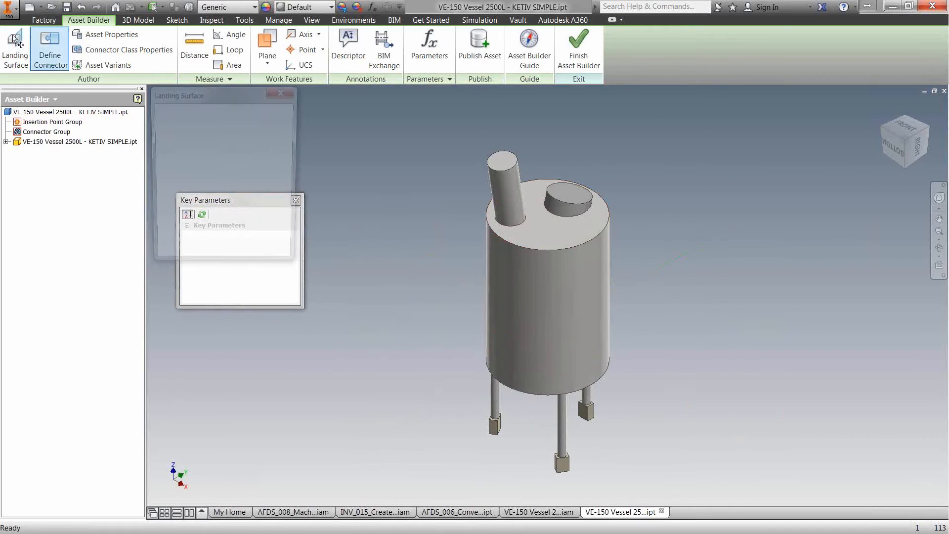
{"action": "middle_click_drag", "start_coordinate": [518, 494], "coordinate": [515, 411], "text": "shift"}
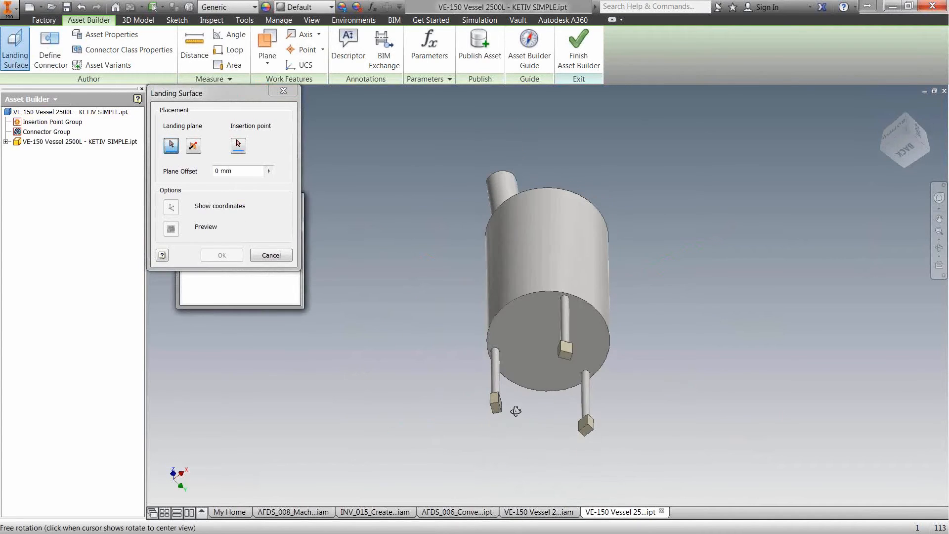
{"action": "left_click", "coordinate": [571, 381]}
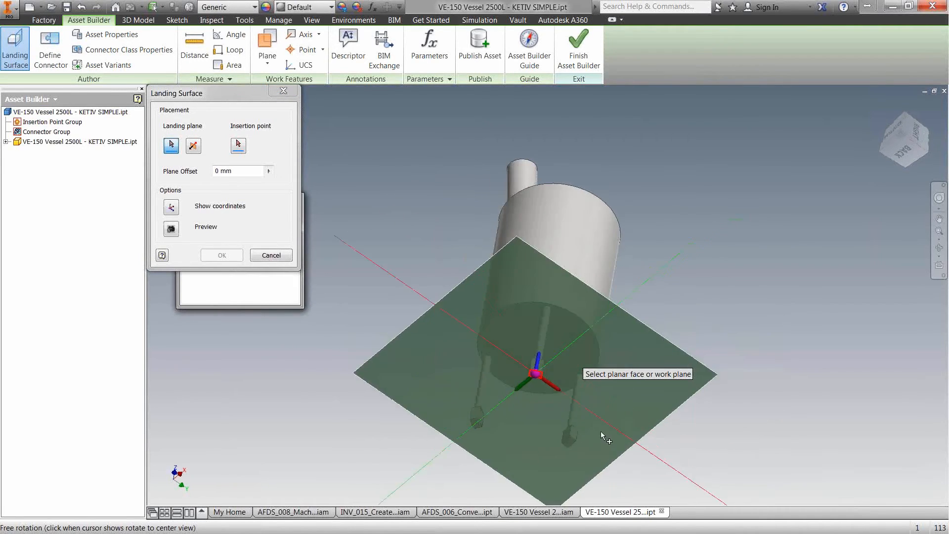
{"action": "middle_click_drag", "start_coordinate": [704, 400], "coordinate": [671, 331]}
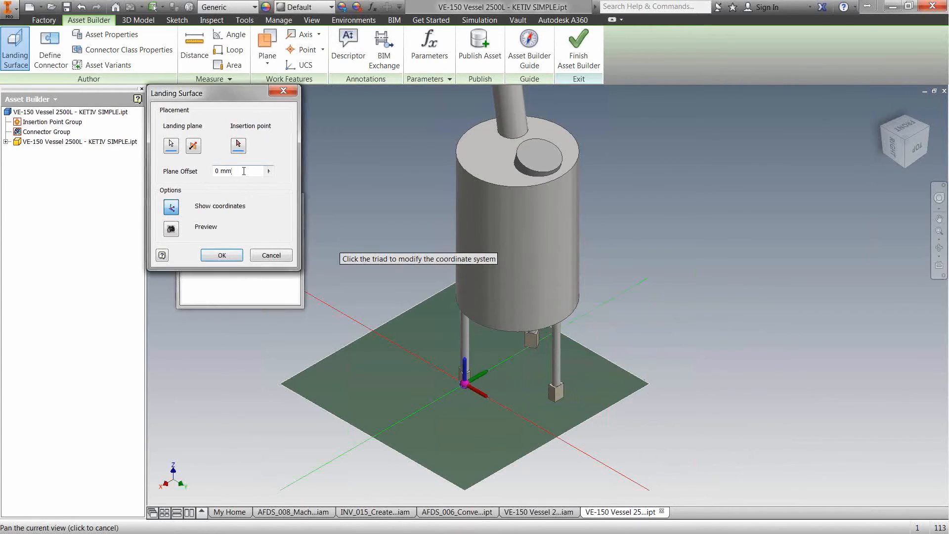
{"action": "left_click_drag", "start_coordinate": [244, 171], "coordinate": [189, 173]}
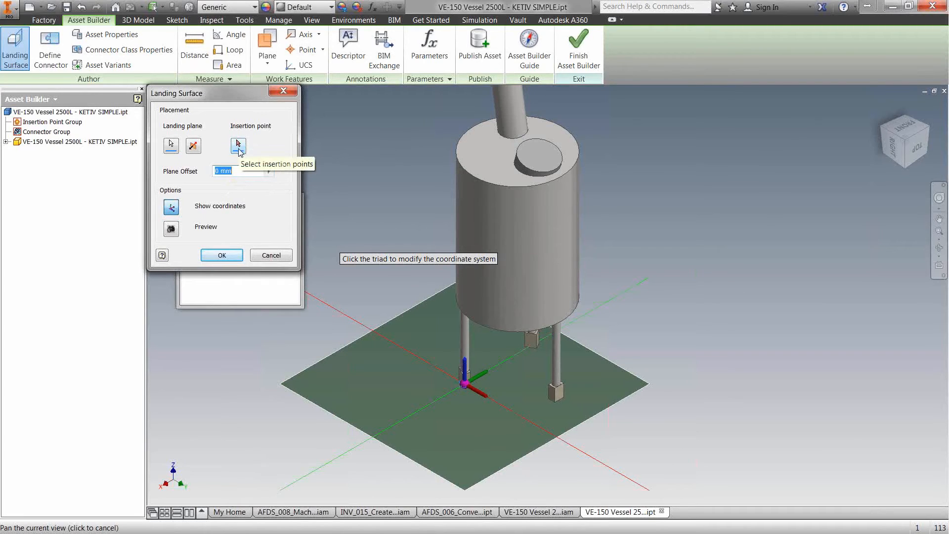
{"action": "left_click", "coordinate": [222, 255]}
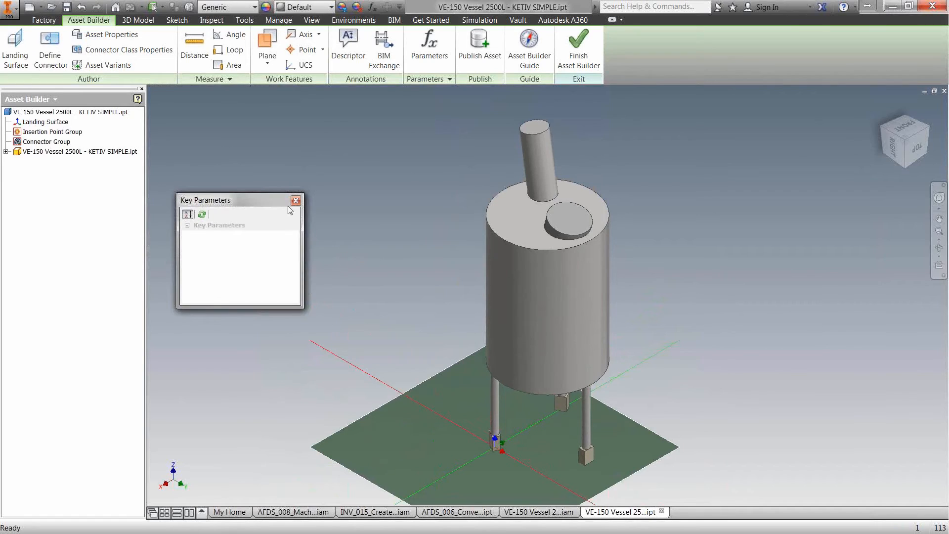
{"action": "left_click", "coordinate": [296, 200]}
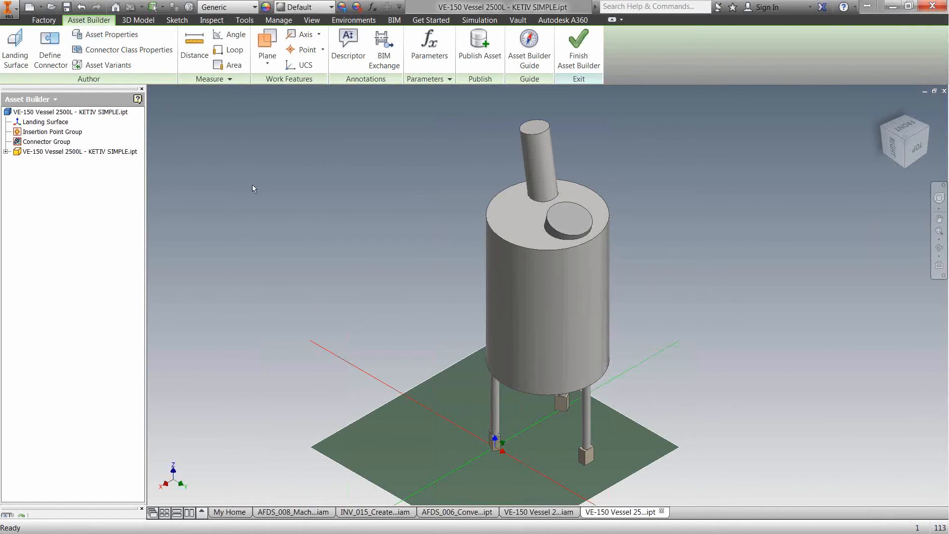
Review the summary, project and layer settings in the vessel's asset properties
{"action": "middle_click_drag", "start_coordinate": [345, 259], "coordinate": [333, 222]}
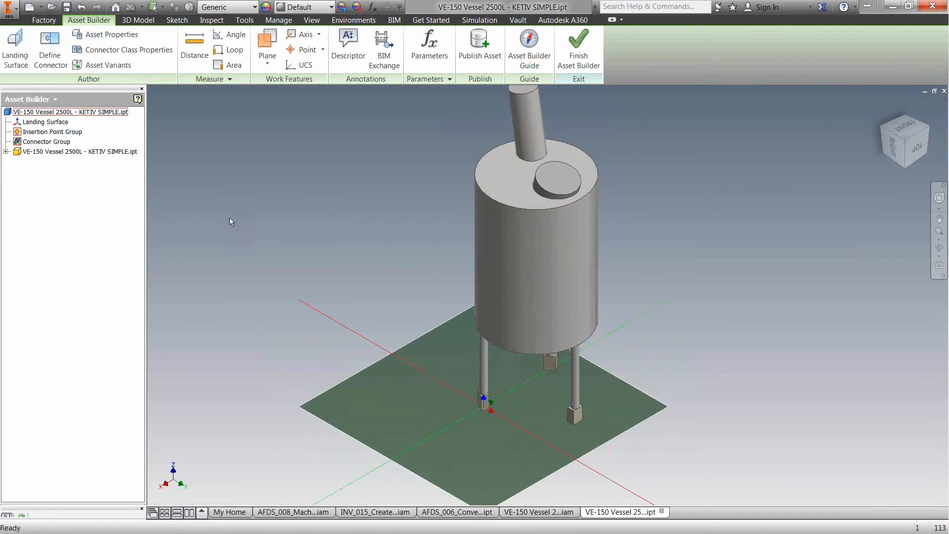
{"action": "middle_click_drag", "start_coordinate": [409, 127], "coordinate": [381, 137]}
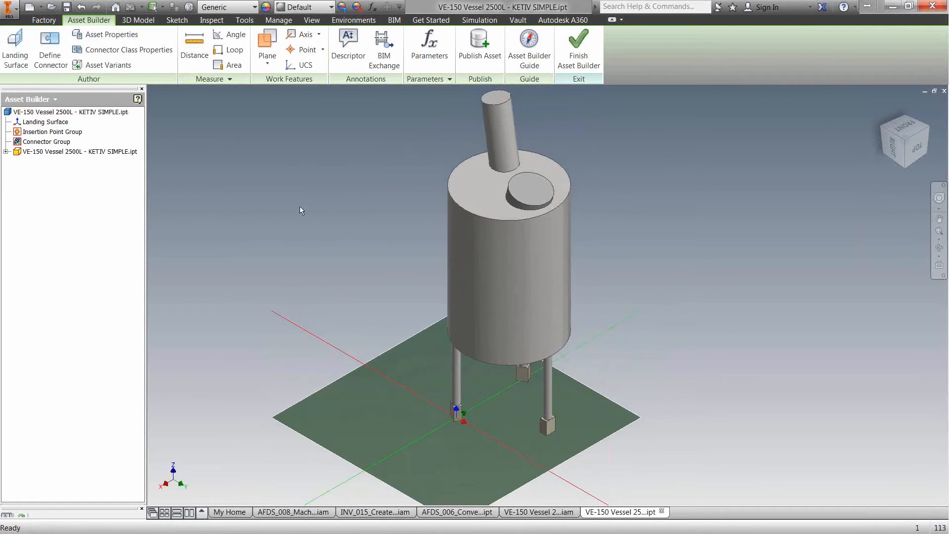
{"action": "middle_click_drag", "start_coordinate": [342, 197], "coordinate": [348, 183]}
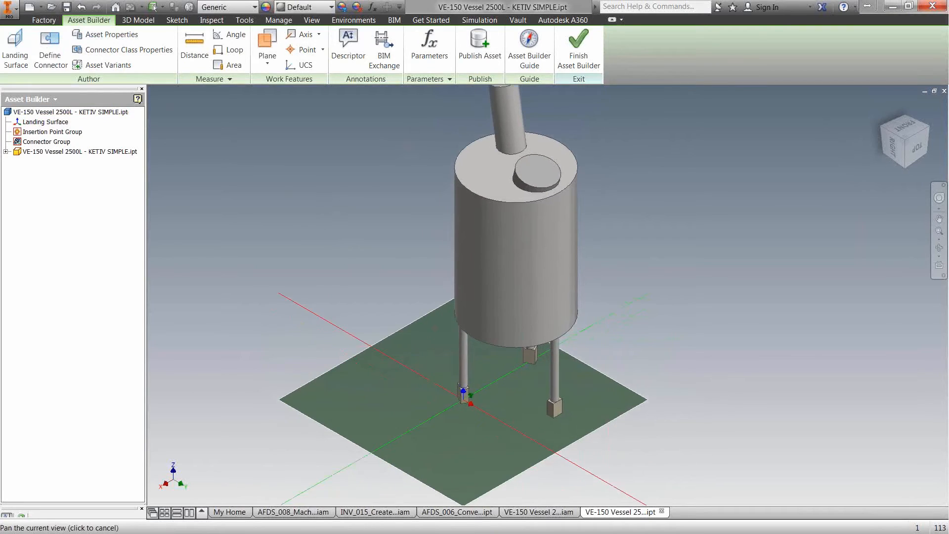
{"action": "left_click", "coordinate": [105, 35]}
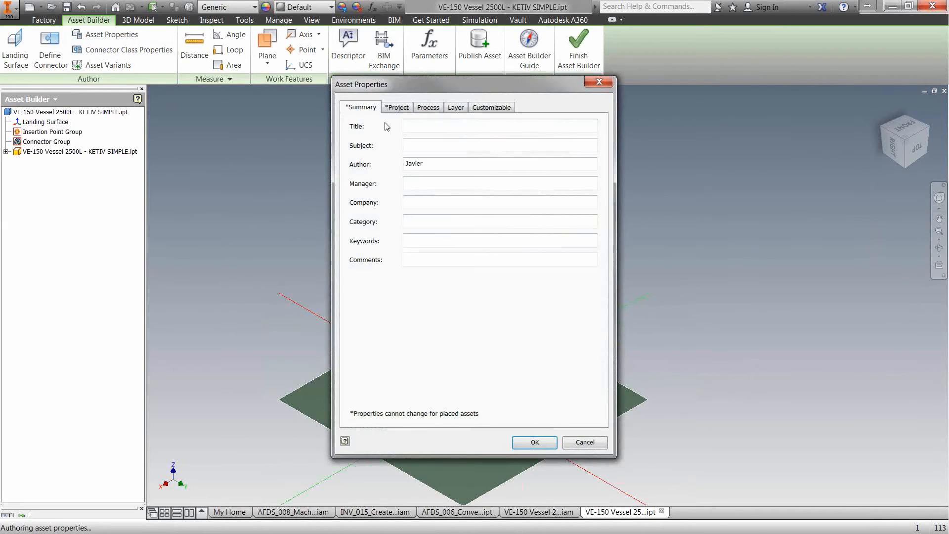
{"action": "left_click_drag", "start_coordinate": [437, 85], "coordinate": [327, 112]}
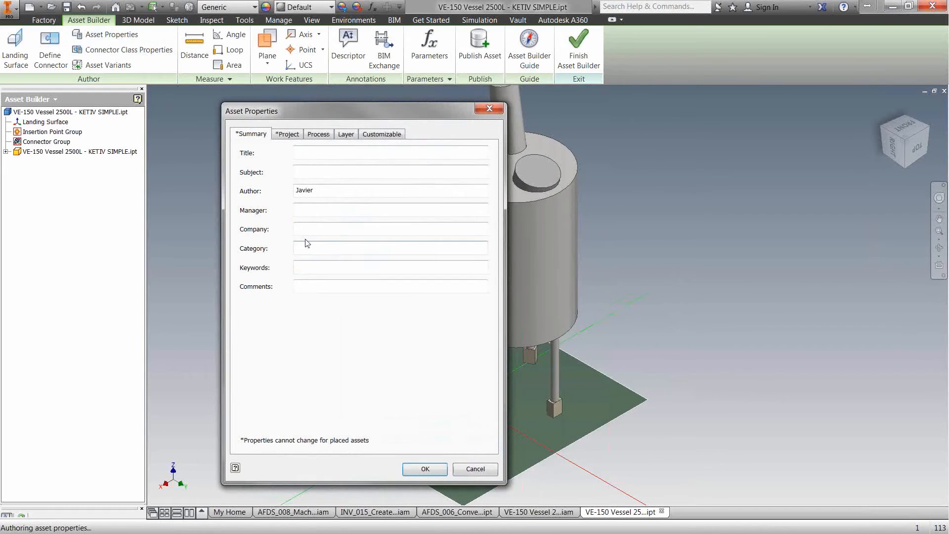
{"action": "left_click", "coordinate": [287, 134]}
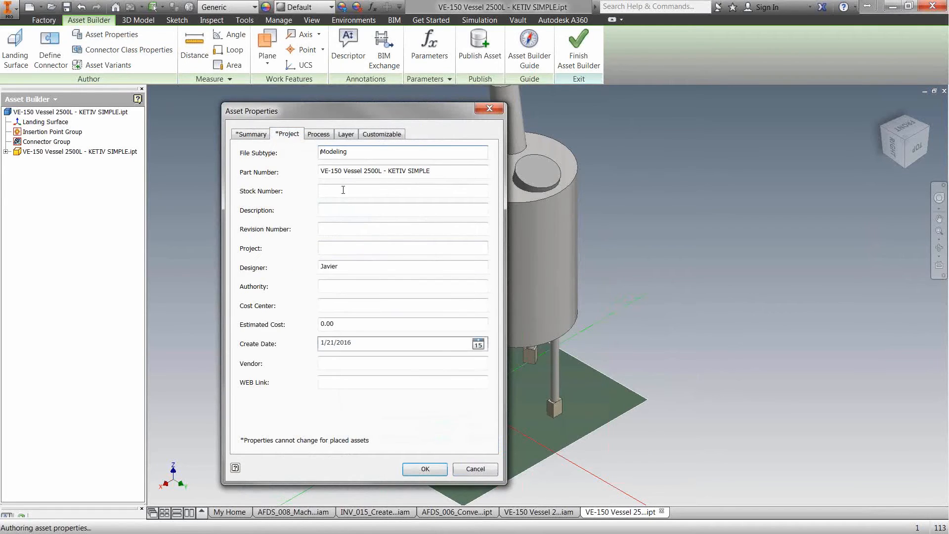
{"action": "key", "text": "Tab"}
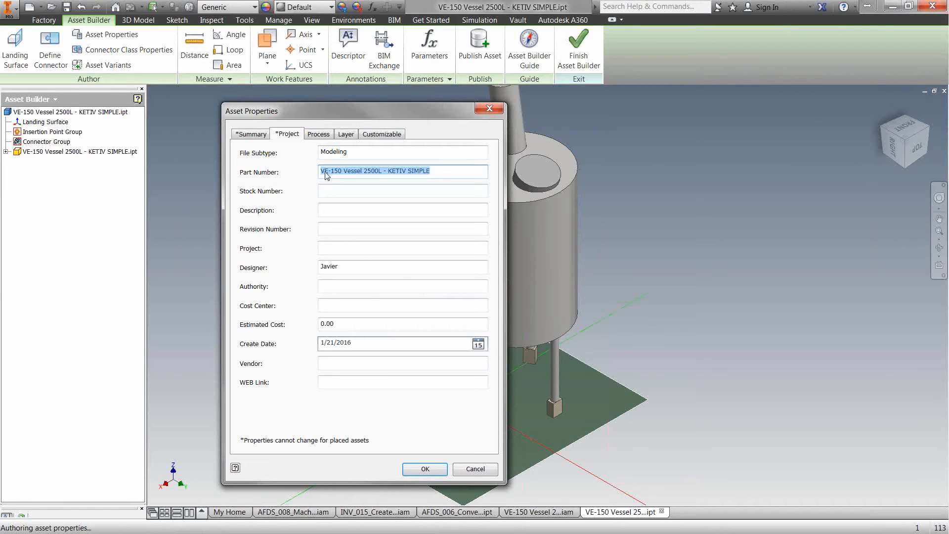
{"action": "left_click", "coordinate": [346, 134]}
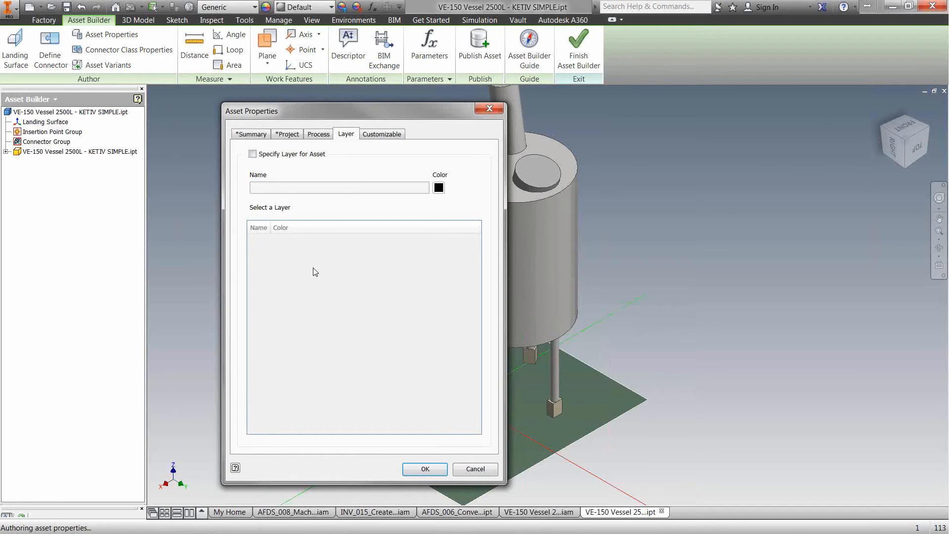
{"action": "left_click", "coordinate": [429, 470]}
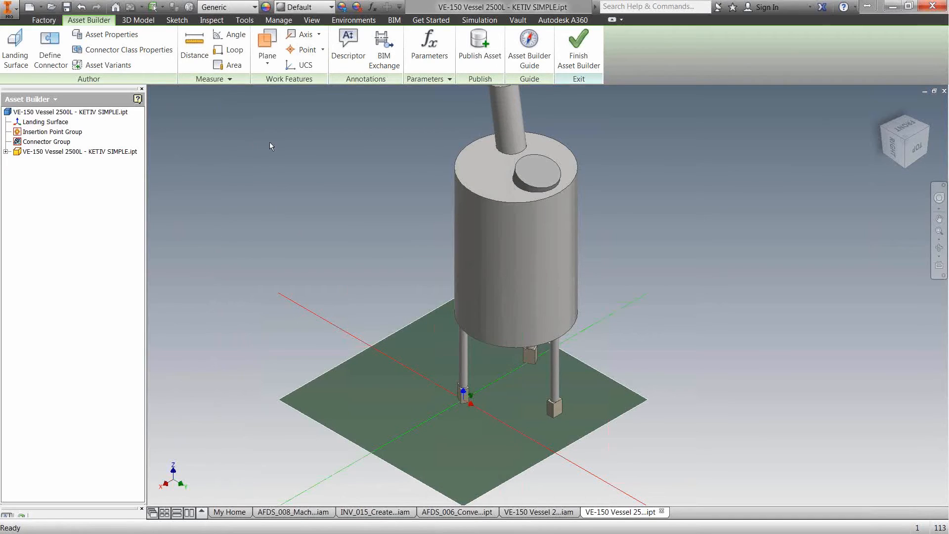
Start publishing the vessel asset with the shown thumbnail view, and review its 3D and 2D publishing options
{"action": "left_click", "coordinate": [476, 54]}
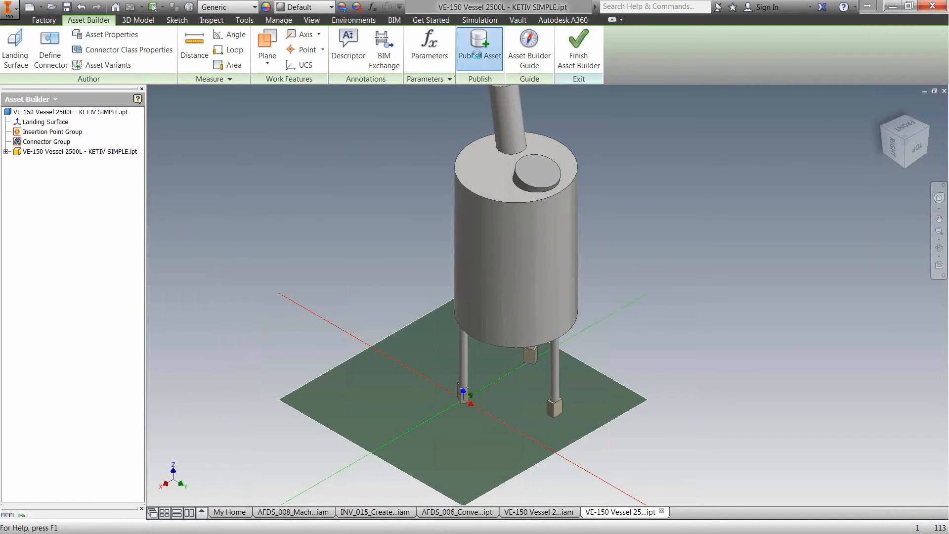
{"action": "left_click", "coordinate": [525, 316]}
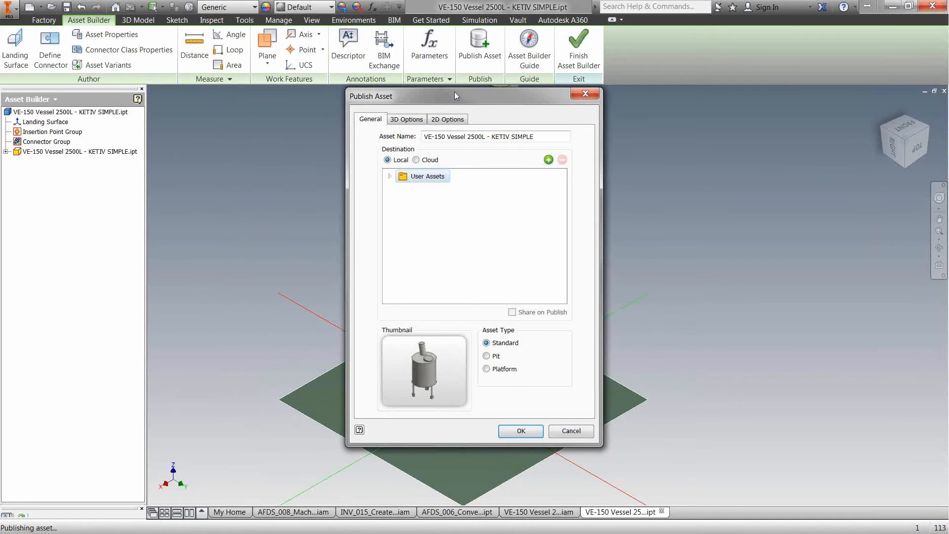
{"action": "left_click_drag", "start_coordinate": [455, 90], "coordinate": [231, 91]}
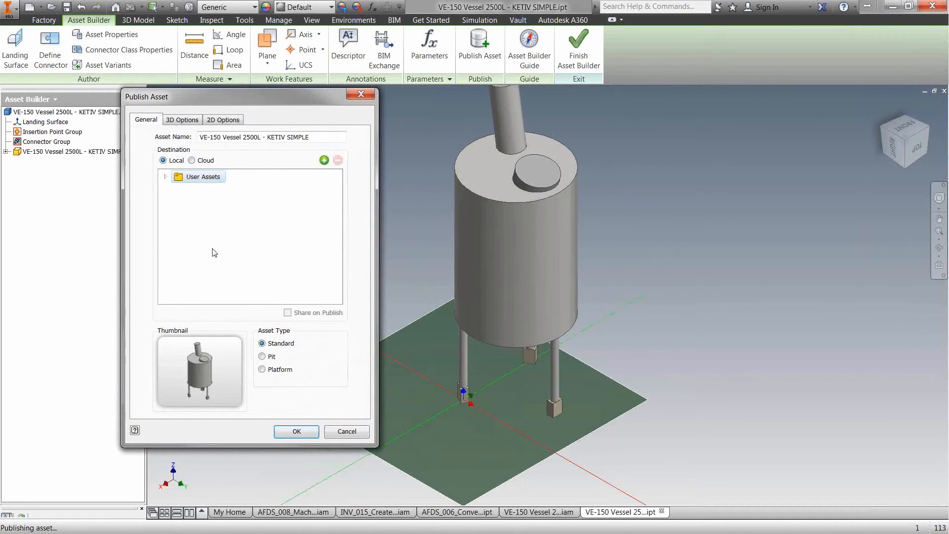
{"action": "left_click", "coordinate": [182, 121]}
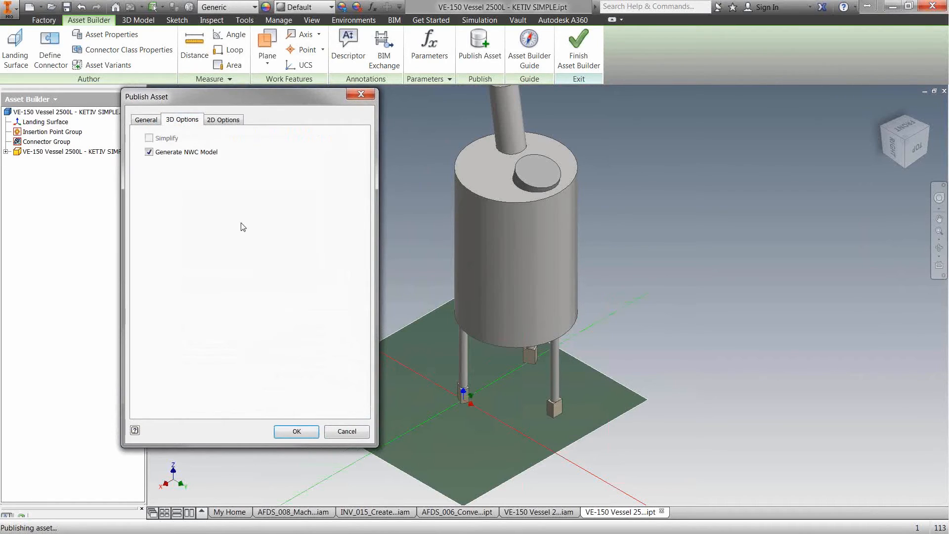
{"action": "left_click", "coordinate": [223, 121]}
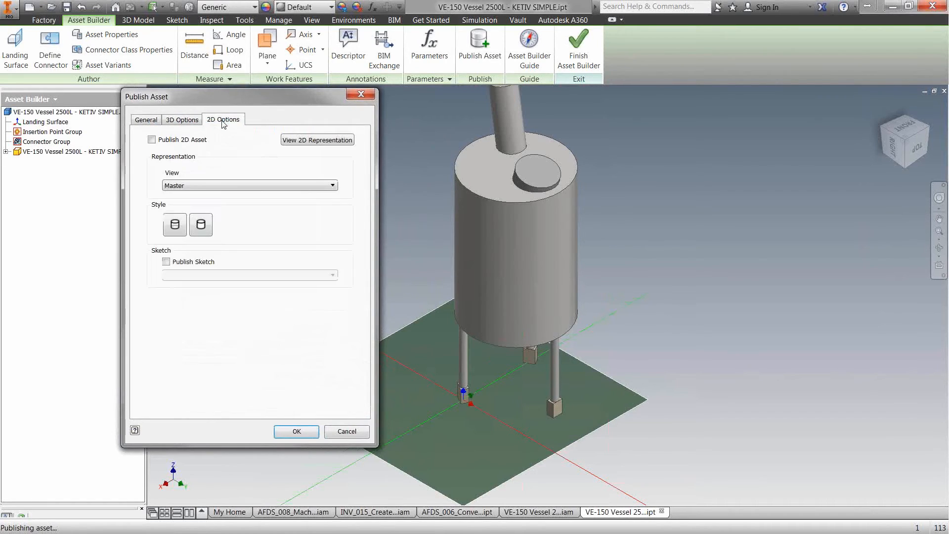
{"action": "left_click", "coordinate": [179, 121]}
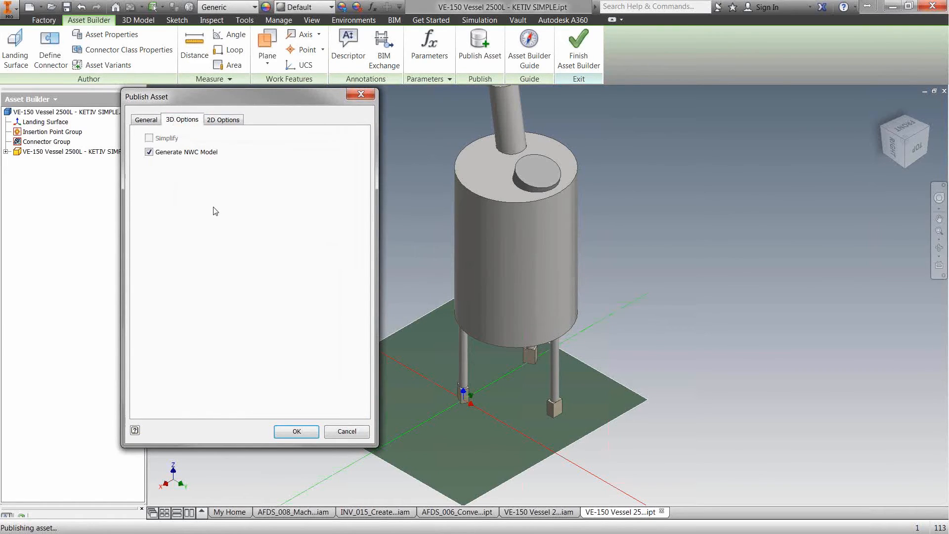
{"action": "left_click", "coordinate": [147, 120]}
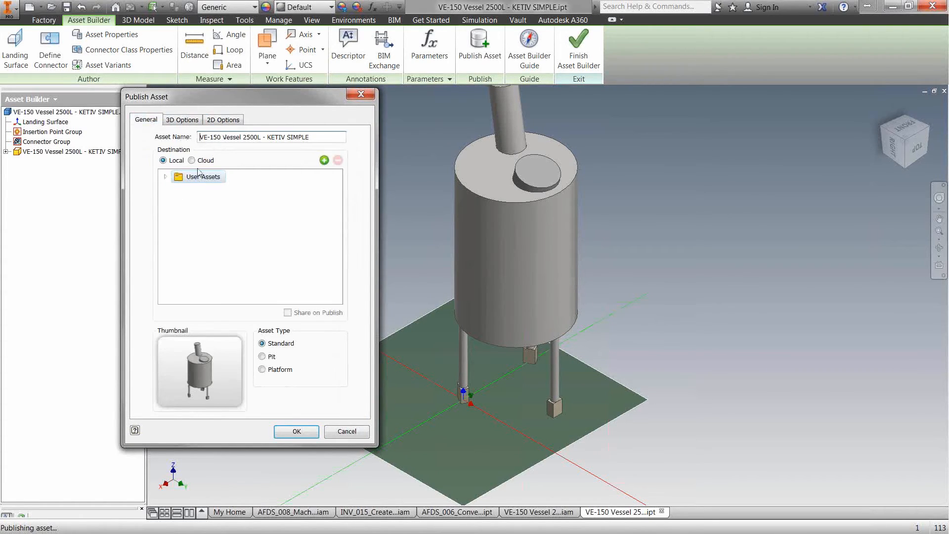
Publish the vessel locally to User Assets as a Standard asset named VE-150 Vessel 2500L - KETIV SIMPLE
{"action": "left_click", "coordinate": [166, 177]}
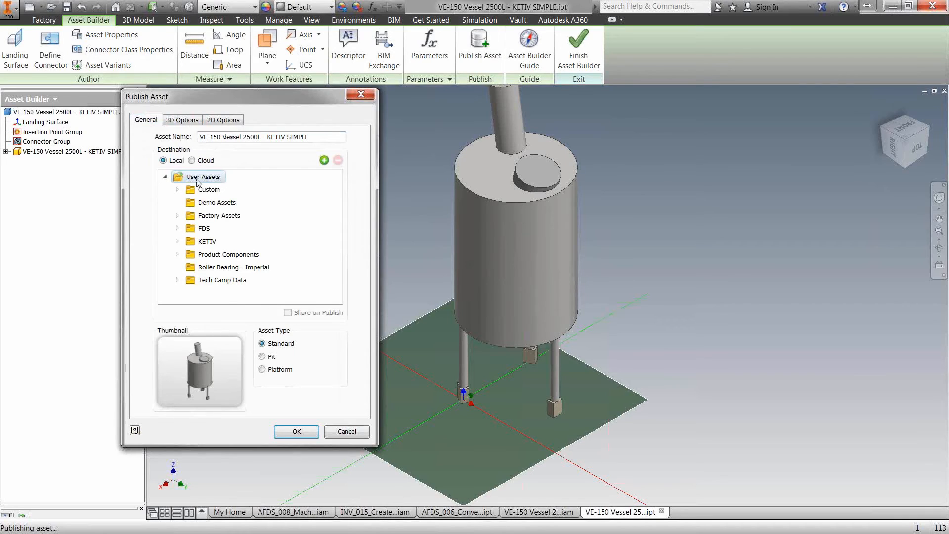
{"action": "left_click_drag", "start_coordinate": [308, 142], "coordinate": [193, 140]}
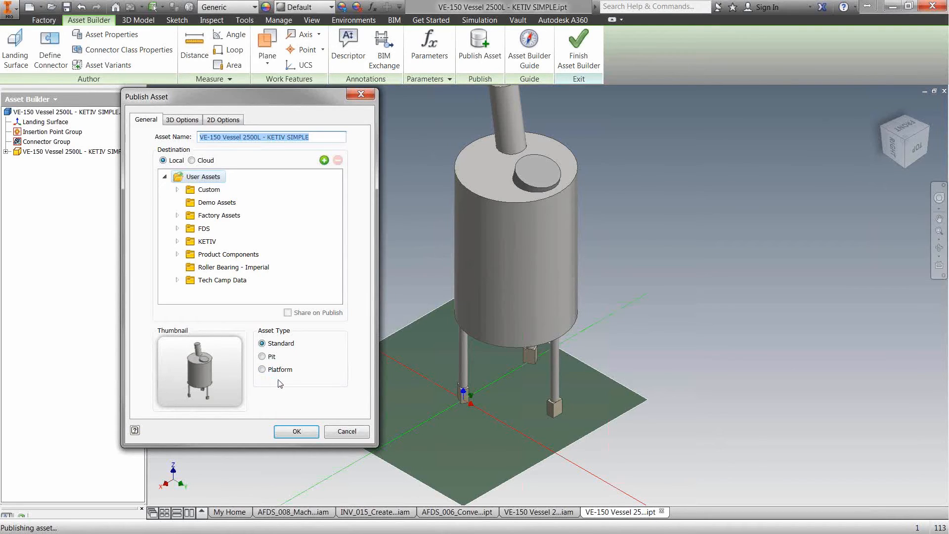
{"action": "left_click", "coordinate": [296, 429]}
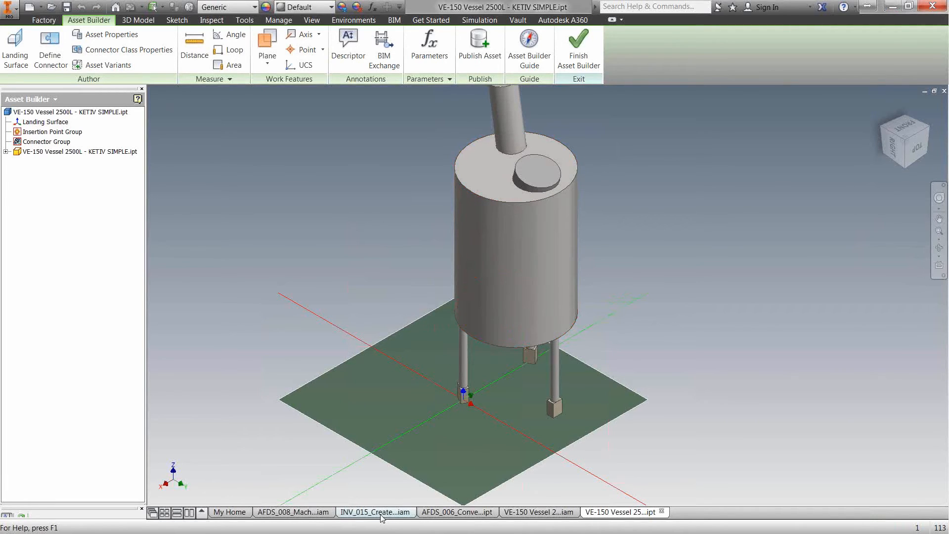
Switch to the AFDS_008_Machining_Line assembly, then move the Asset Browser clear of the layout and make it taller
{"action": "left_click", "coordinate": [293, 512]}
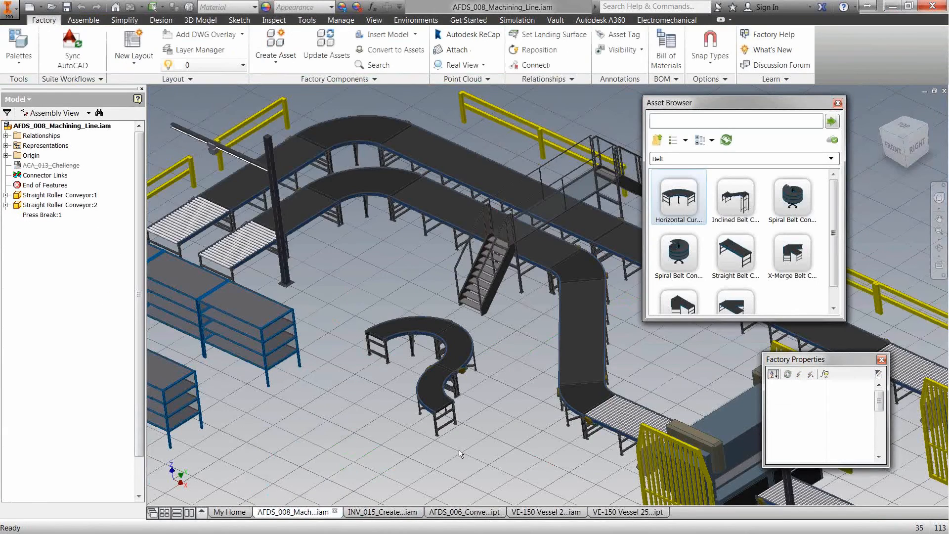
{"action": "middle_click_drag", "start_coordinate": [468, 430], "coordinate": [426, 464], "text": "shift"}
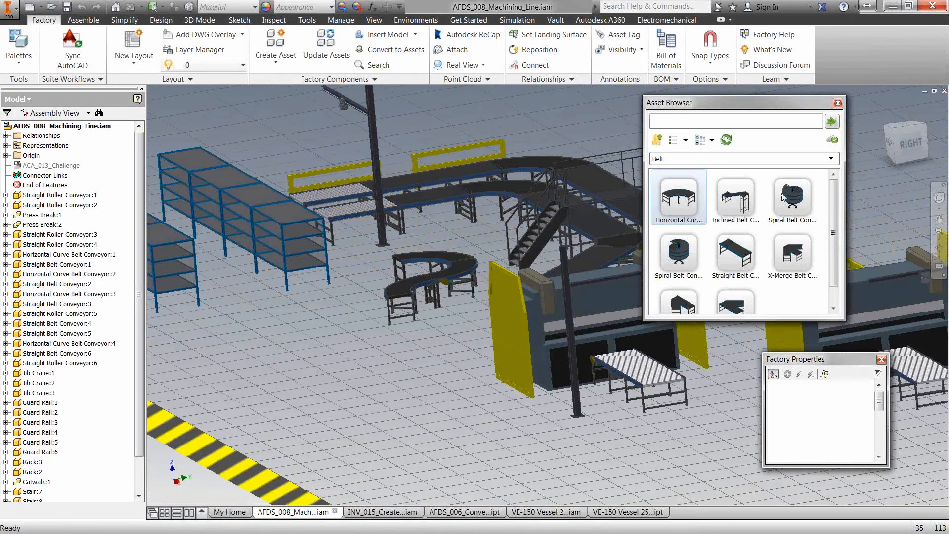
{"action": "left_click_drag", "start_coordinate": [815, 110], "coordinate": [895, 114]}
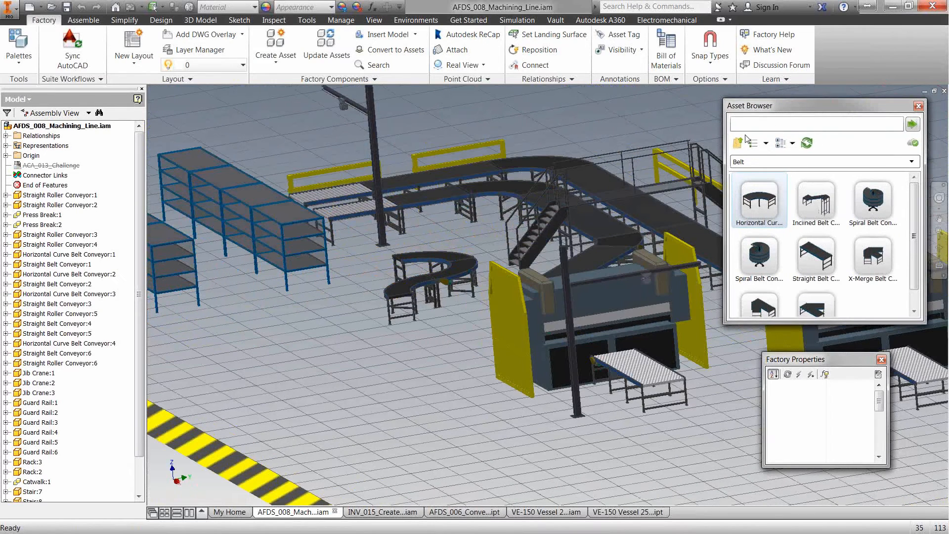
{"action": "left_click", "coordinate": [738, 143]}
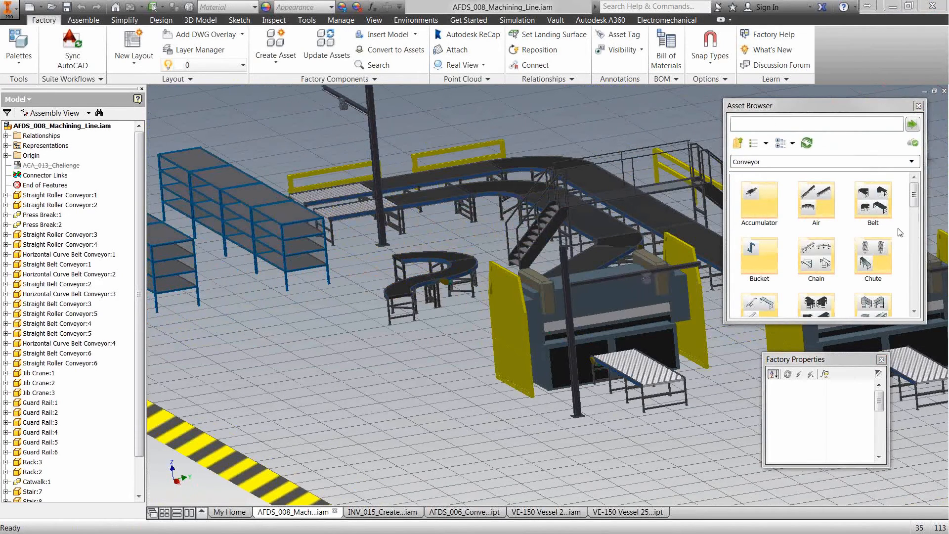
{"action": "left_click_drag", "start_coordinate": [915, 195], "coordinate": [915, 194]}
{"action": "left_click_drag", "start_coordinate": [865, 326], "coordinate": [862, 355]}
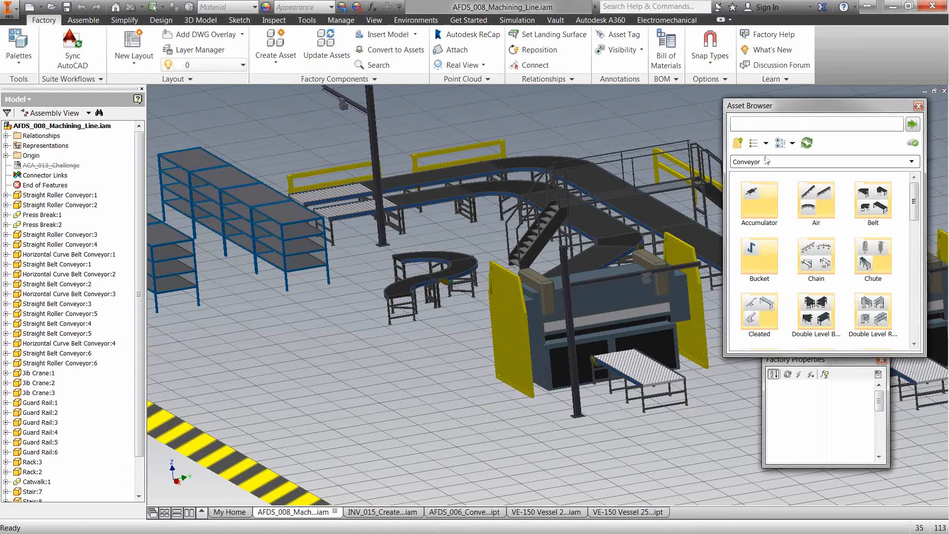
Place the published VE-150 vessel from the User Assets on the open floor near the yellow-black safety stripe
{"action": "left_click", "coordinate": [743, 147]}
{"action": "left_click", "coordinate": [741, 146]}
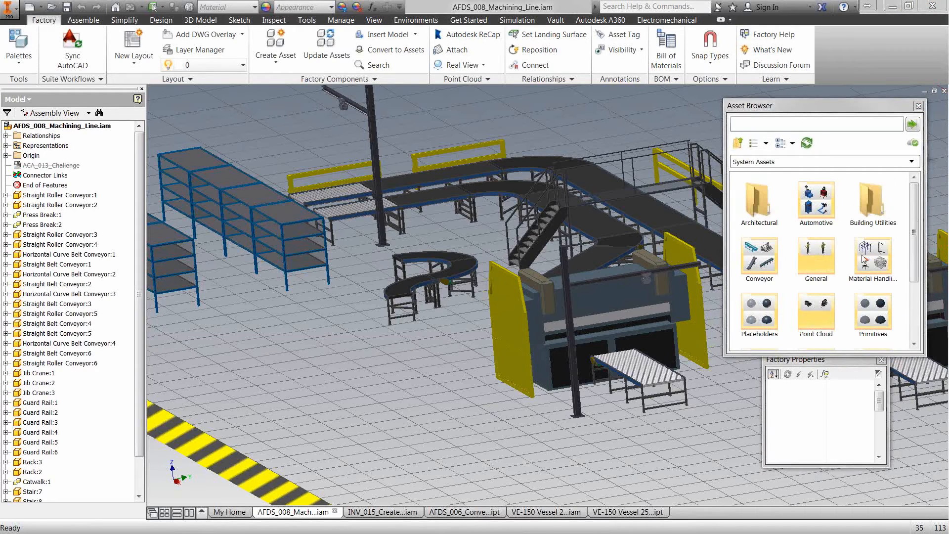
{"action": "left_click", "coordinate": [738, 146]}
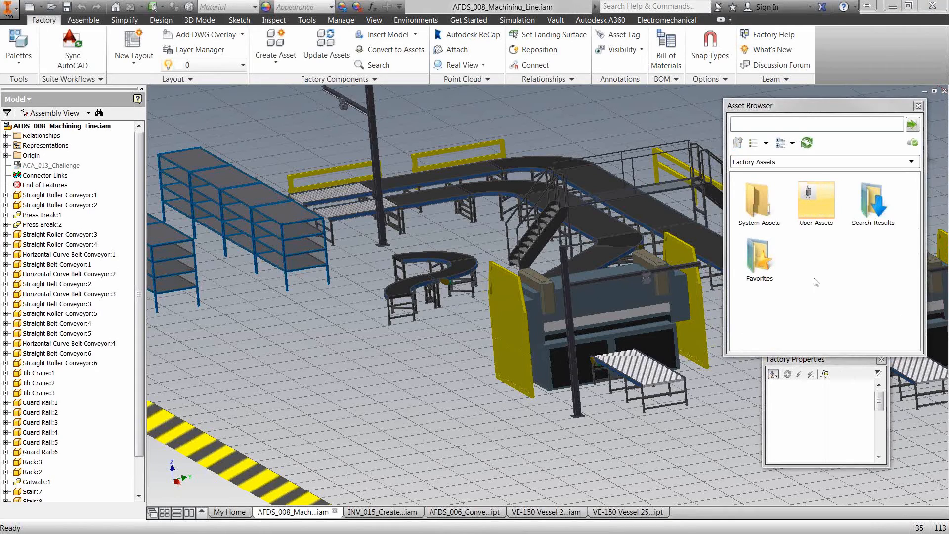
{"action": "double_click", "coordinate": [817, 206]}
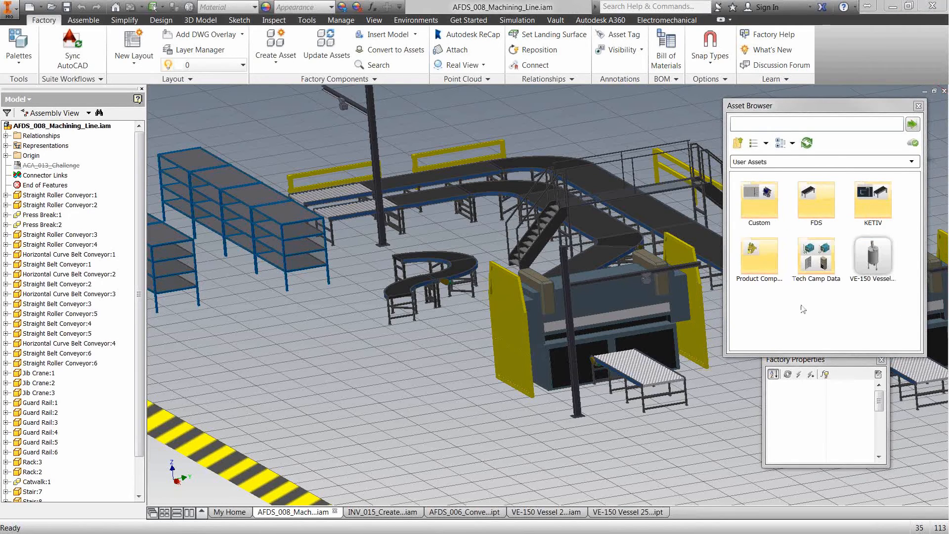
{"action": "left_click_drag", "start_coordinate": [871, 256], "coordinate": [325, 431]}
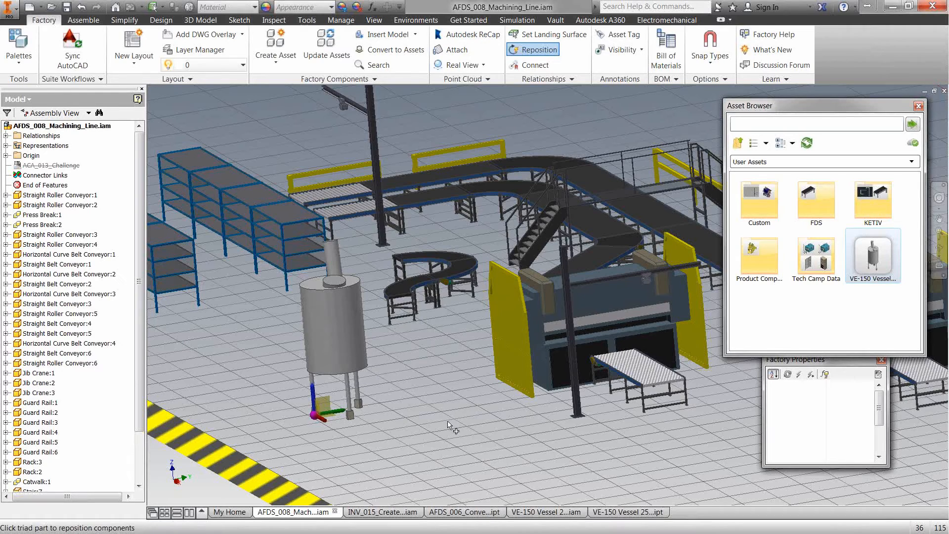
{"action": "key", "text": "Escape"}
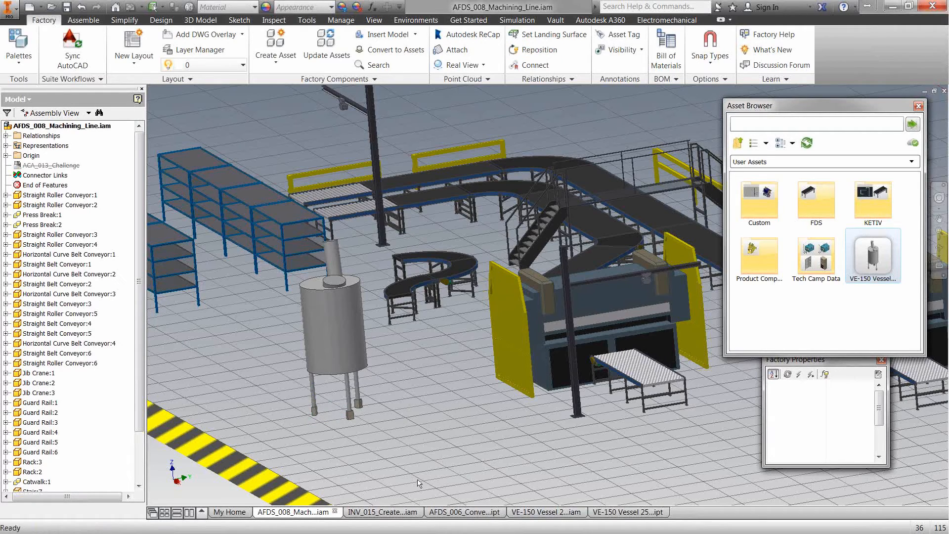
Switch to the AFDS_006_Conveyor_Straight part and set its Length parameter to 96 in, keeping the parameters window clear of the model
{"action": "left_click", "coordinate": [470, 513]}
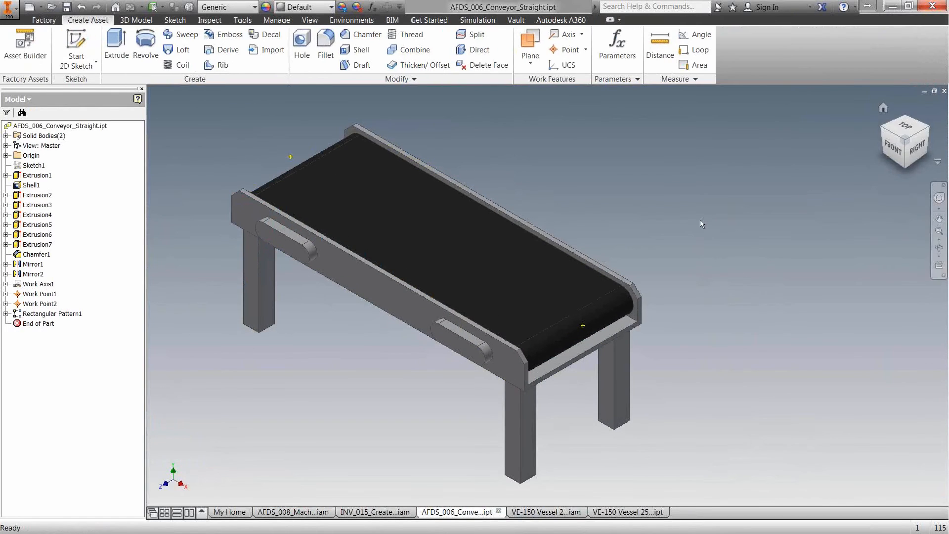
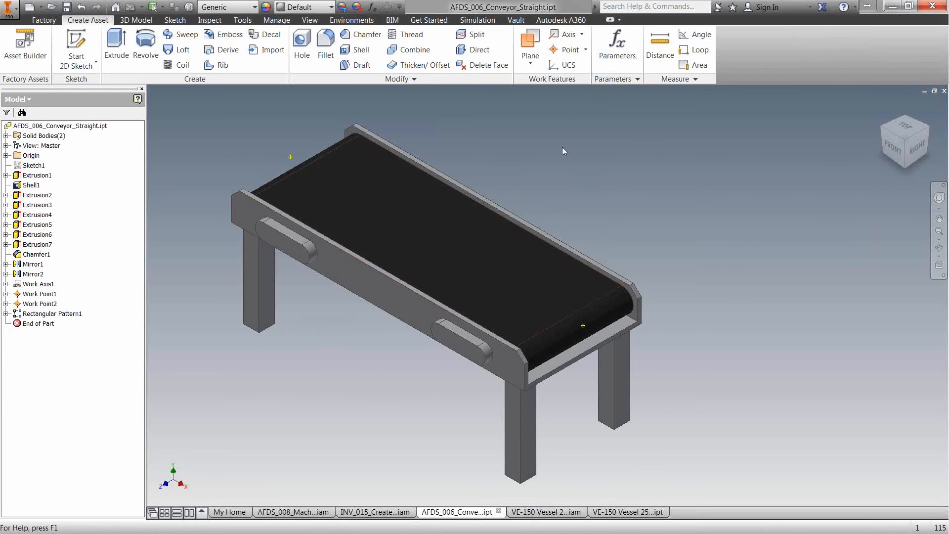
{"action": "left_click_drag", "start_coordinate": [276, 64], "coordinate": [410, 112]}
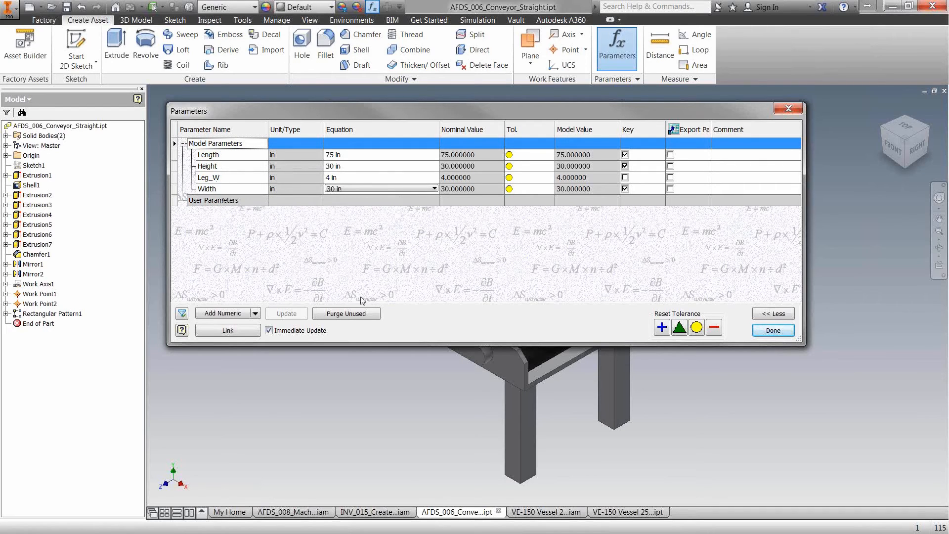
{"action": "left_click", "coordinate": [349, 156]}
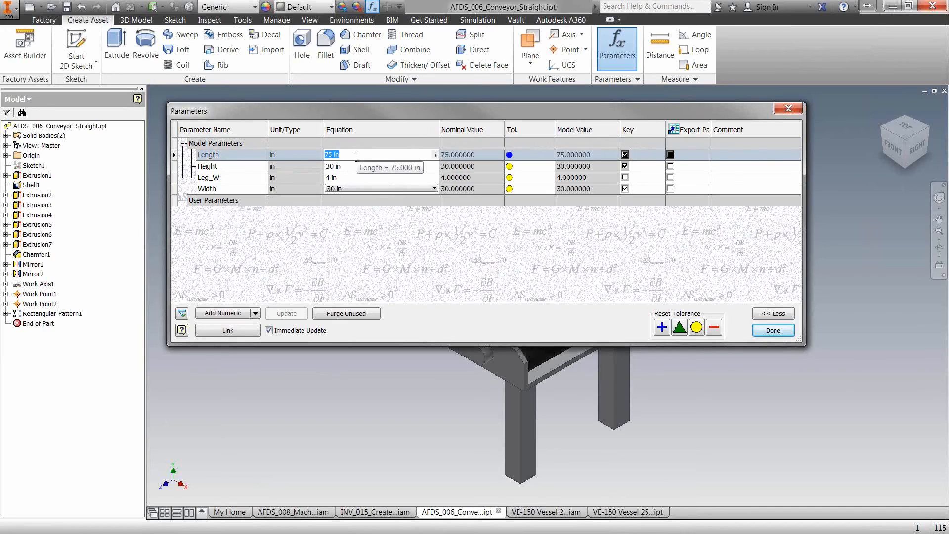
{"action": "type", "text": "96"}
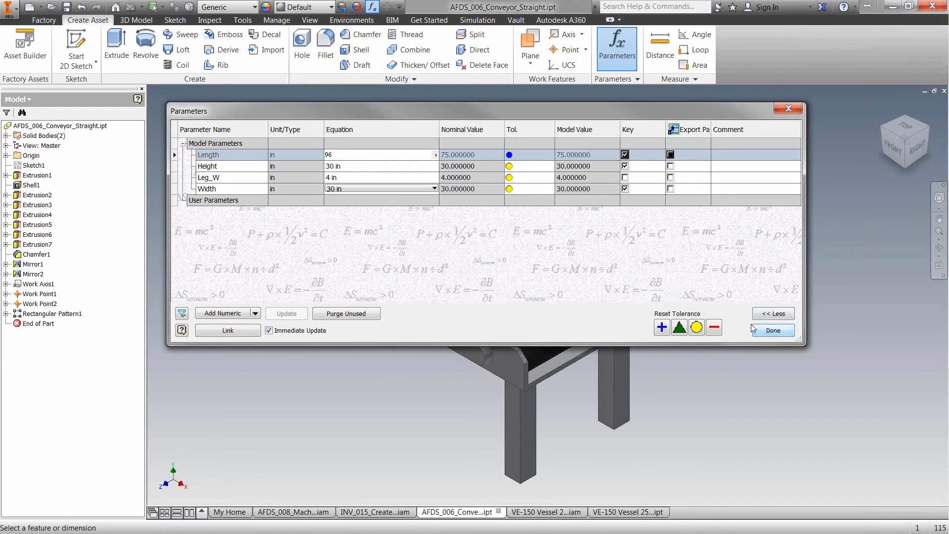
{"action": "key", "text": "Tab"}
{"action": "left_click_drag", "start_coordinate": [597, 107], "coordinate": [678, 9]}
{"action": "middle_click_drag", "start_coordinate": [348, 349], "coordinate": [353, 393]}
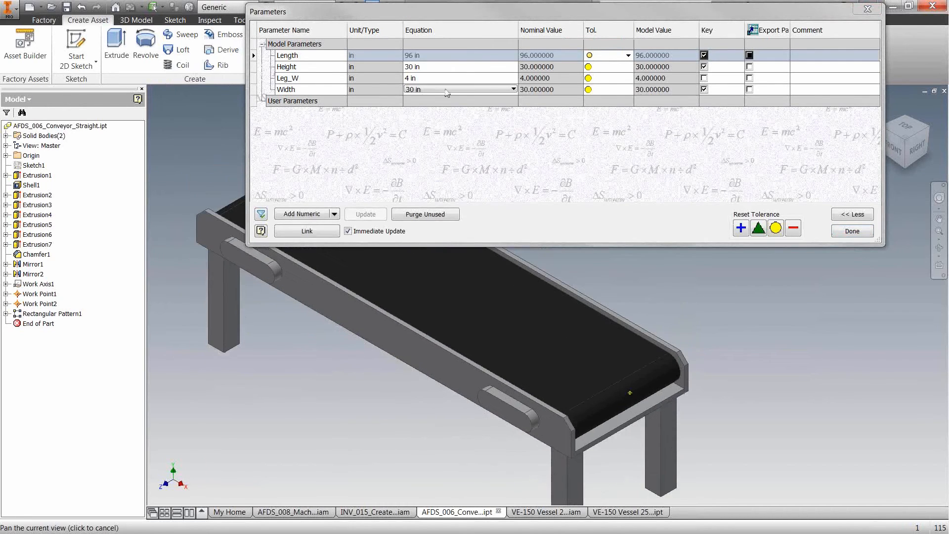
Set the conveyor's Length parameter back to 75 in
{"action": "left_click", "coordinate": [456, 59]}
{"action": "type", "text": "75"}
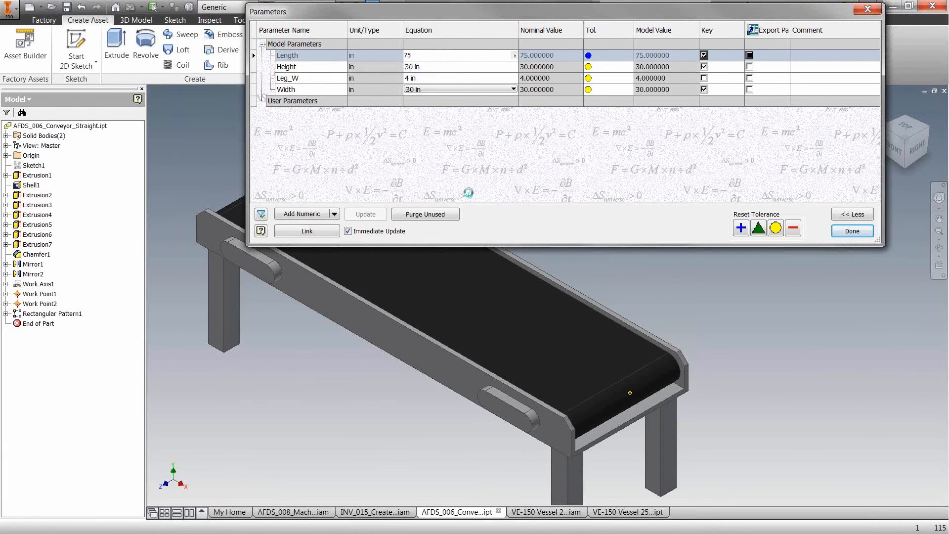
{"action": "key", "text": "Tab"}
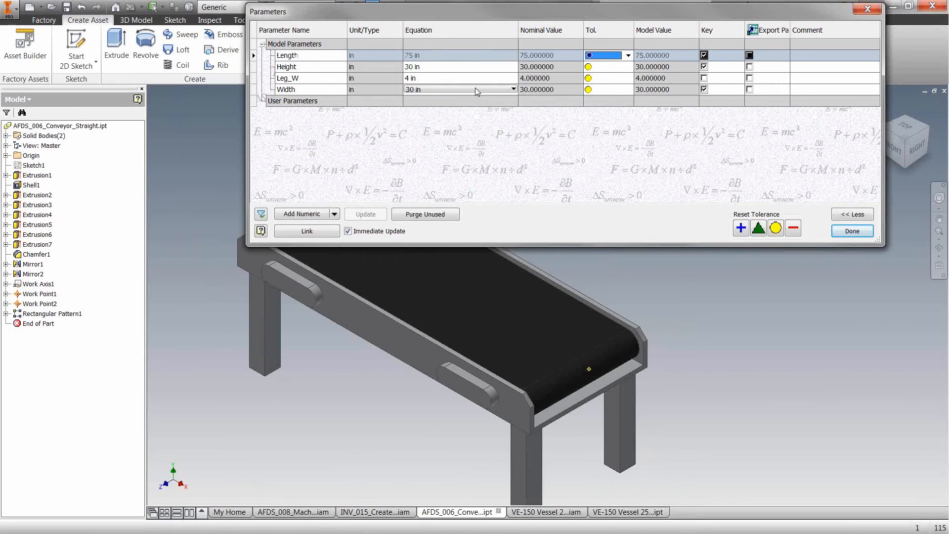
Examine the preset Width choices and the Length and Height key parameters of the conveyor, and close the parameters window
{"action": "left_click", "coordinate": [429, 91]}
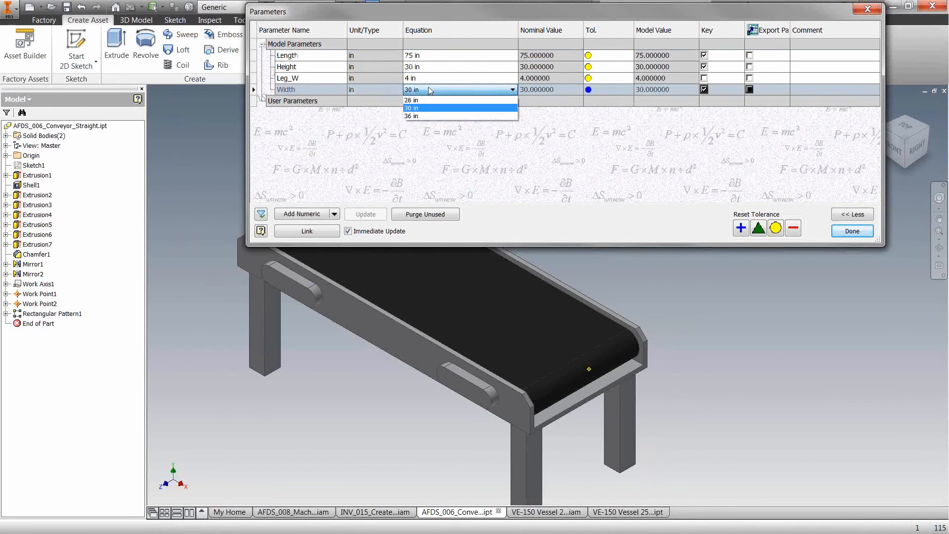
{"action": "left_click", "coordinate": [416, 121]}
{"action": "left_click", "coordinate": [432, 57]}
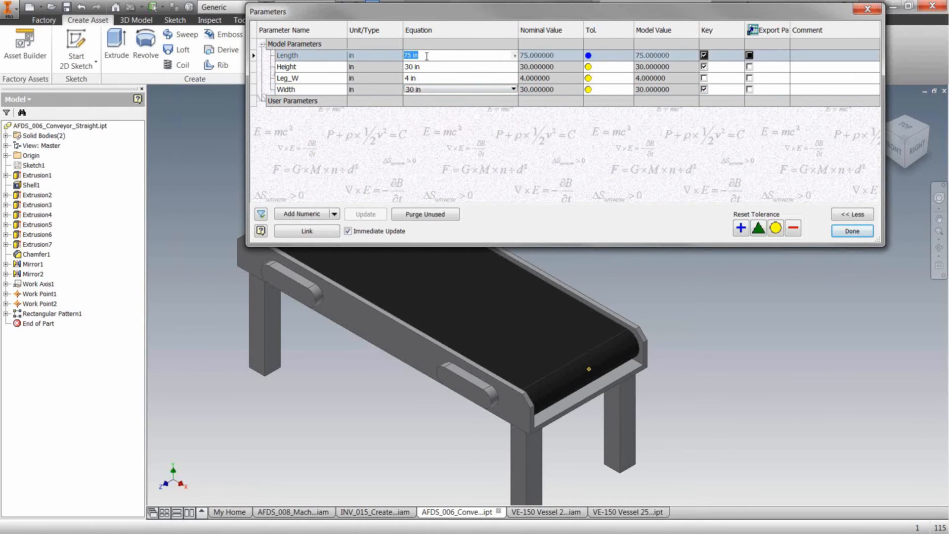
{"action": "left_click", "coordinate": [430, 67]}
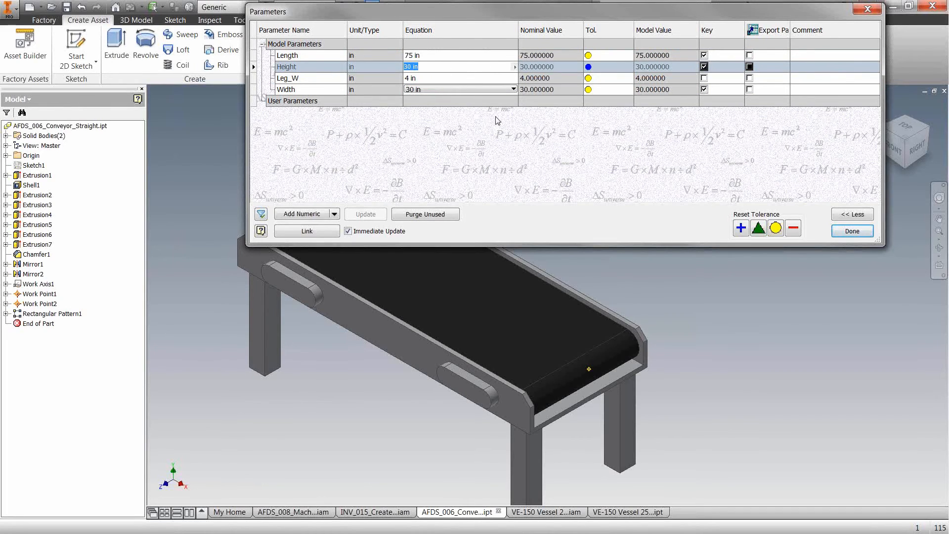
{"action": "left_click", "coordinate": [694, 168]}
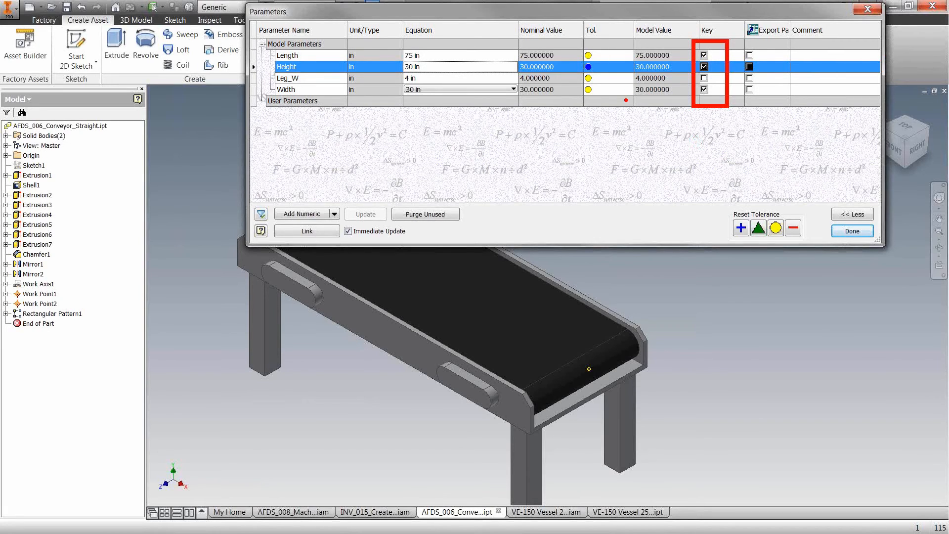
{"action": "left_click", "coordinate": [844, 232]}
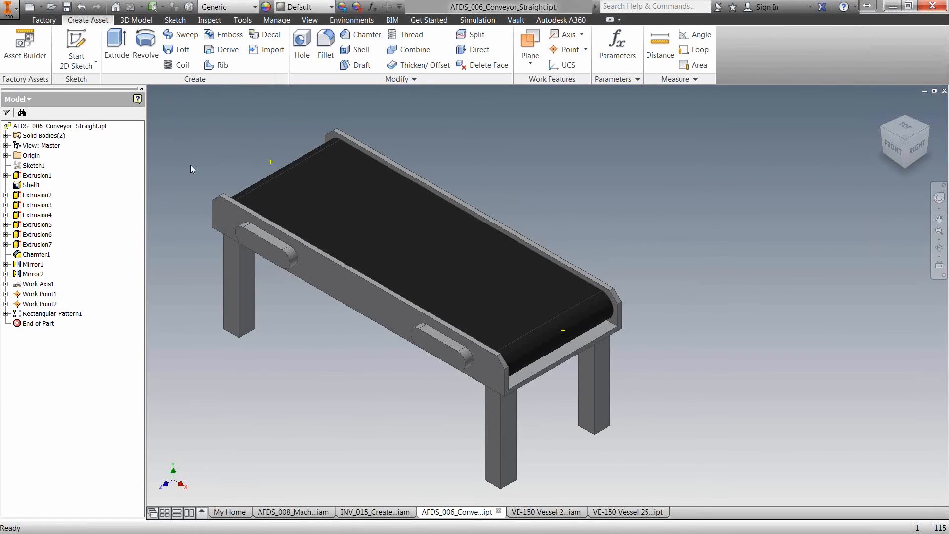
Open the conveyor in the Asset Builder and define its landing surface on the bottom face of a leg
{"action": "left_click", "coordinate": [25, 51]}
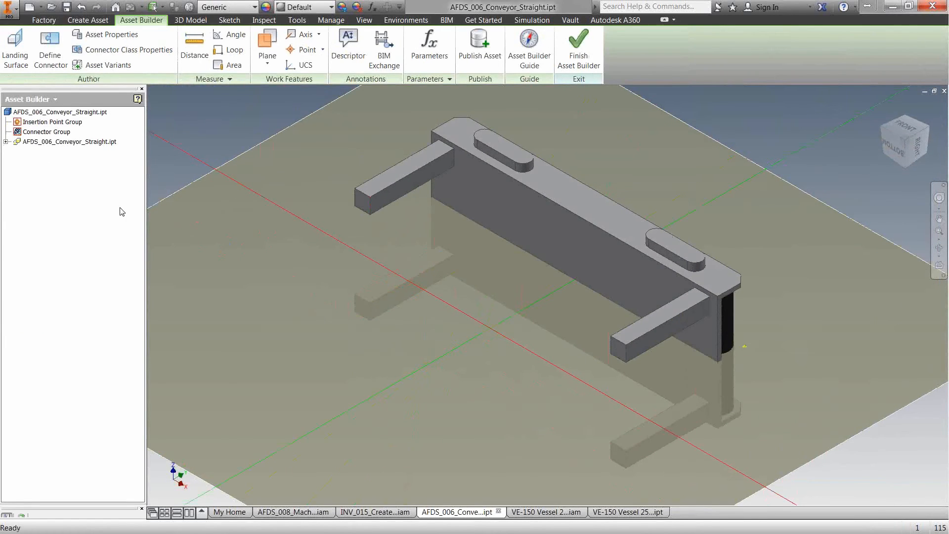
{"action": "left_click", "coordinate": [15, 47]}
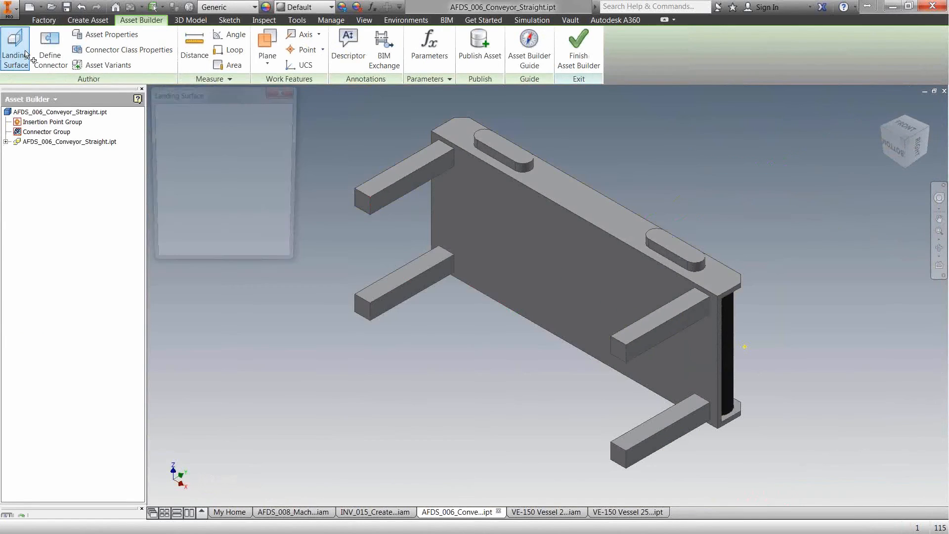
{"action": "left_click", "coordinate": [363, 209]}
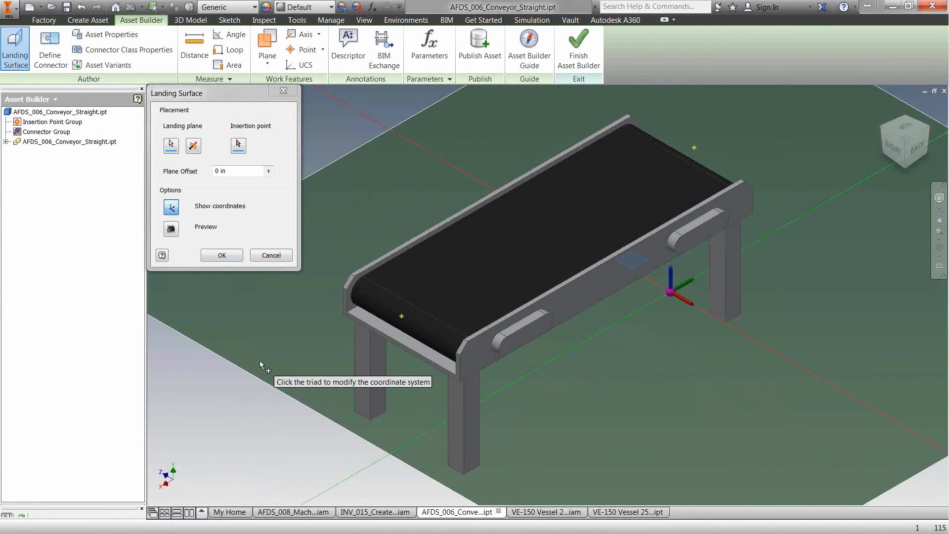
{"action": "left_click", "coordinate": [218, 256]}
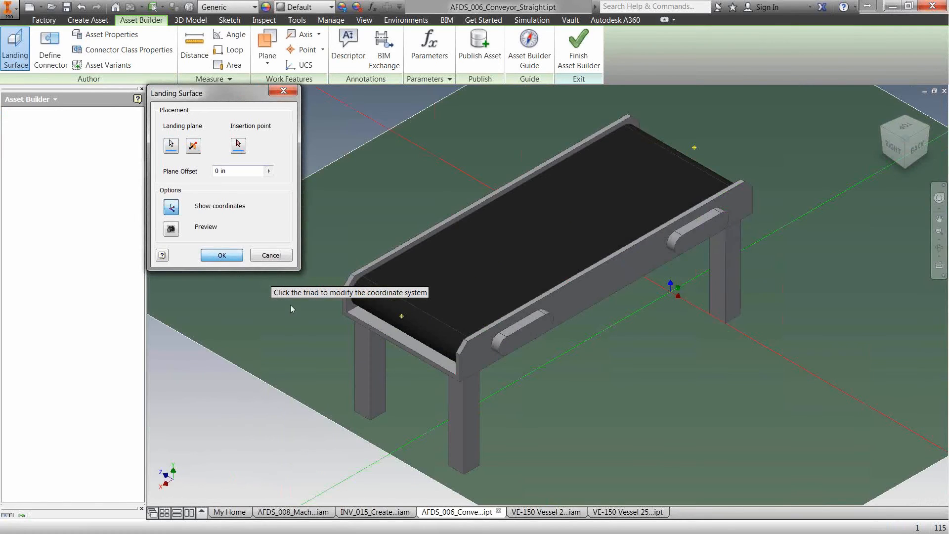
{"action": "middle_click_drag", "start_coordinate": [342, 342], "coordinate": [288, 247]}
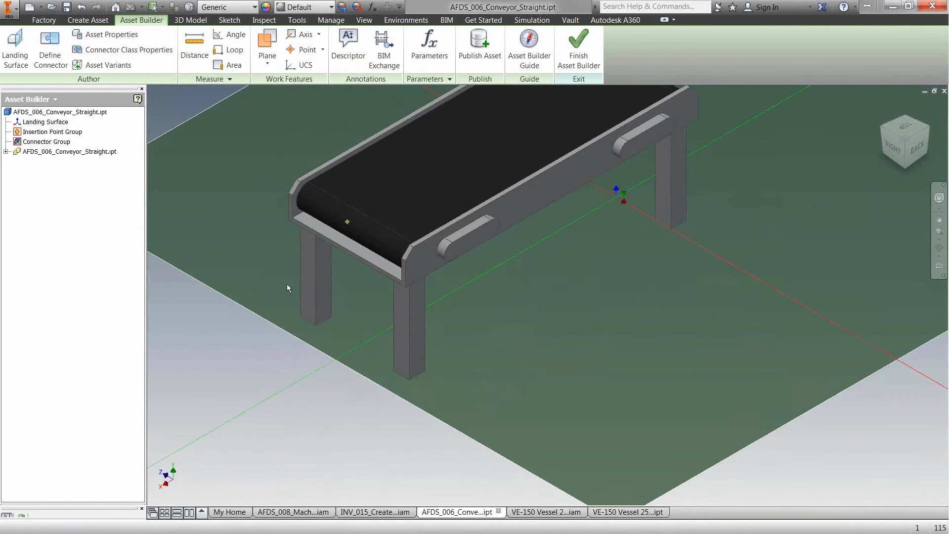
{"action": "key", "text": "F5"}
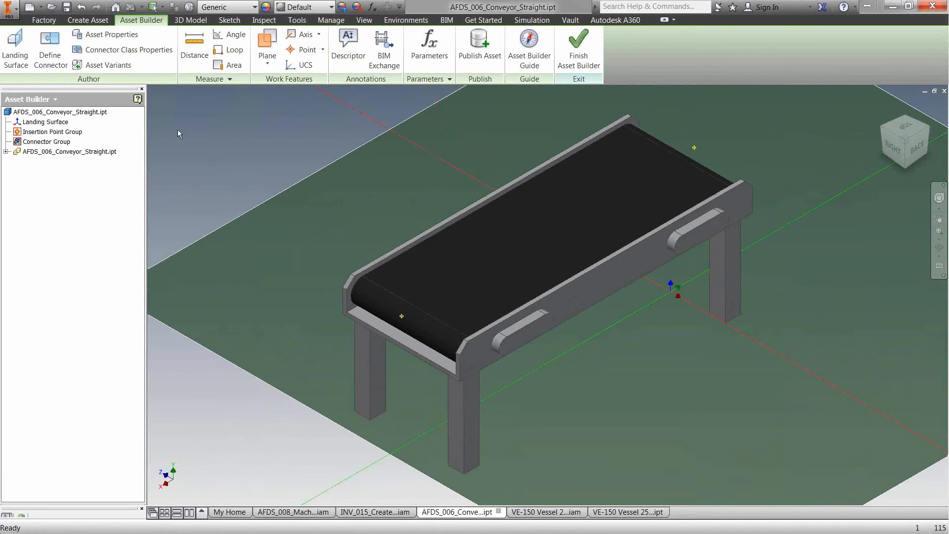
Start a connector at the work point on the conveyor's right-hand end and set its connection direction outward from the U-shaped end face
{"action": "left_click", "coordinate": [50, 45]}
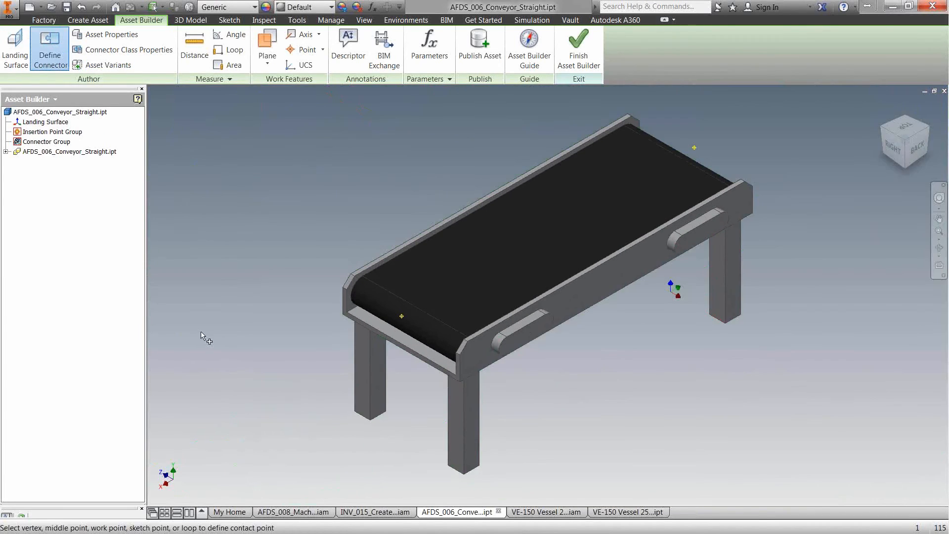
{"action": "scroll", "coordinate": [322, 358], "scroll_direction": "up", "scroll_amount": 3}
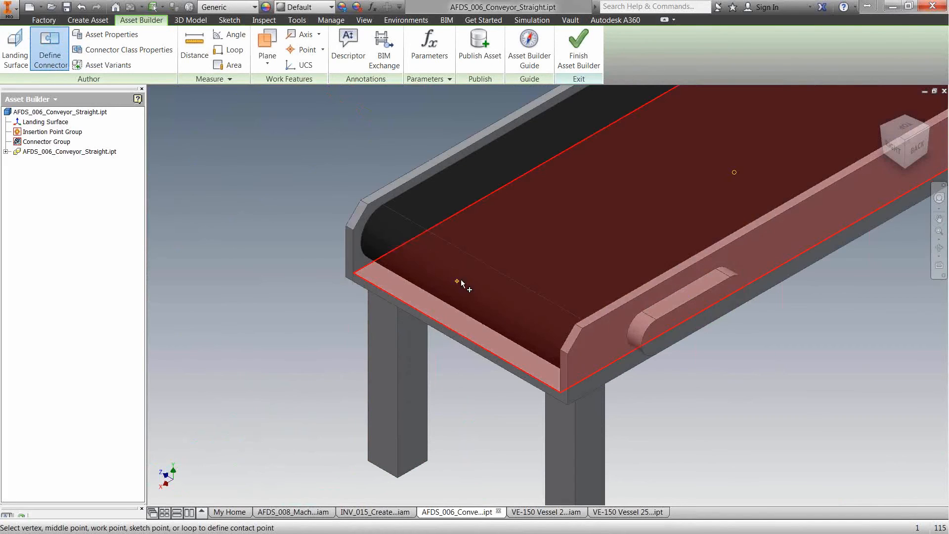
{"action": "left_click", "coordinate": [917, 147]}
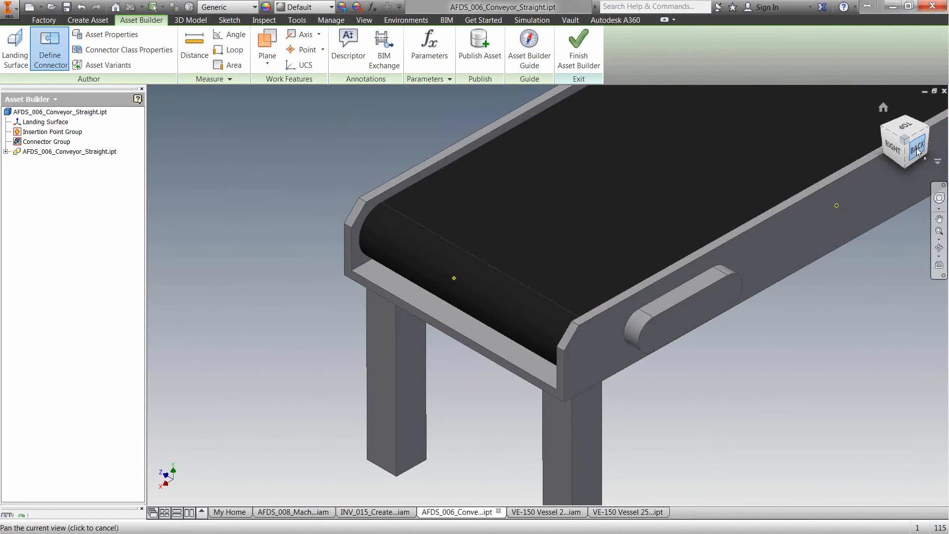
{"action": "middle_click_drag", "start_coordinate": [554, 322], "coordinate": [561, 390]}
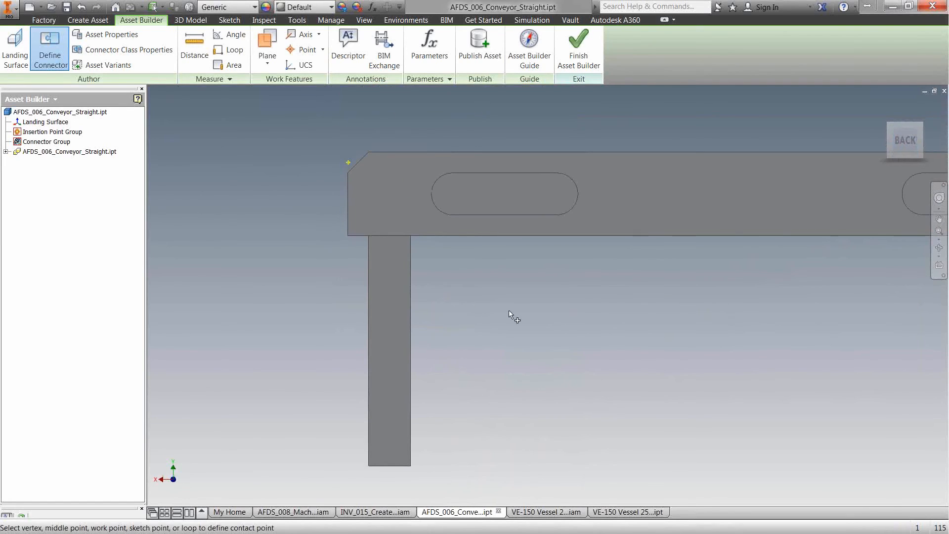
{"action": "left_click", "coordinate": [883, 108]}
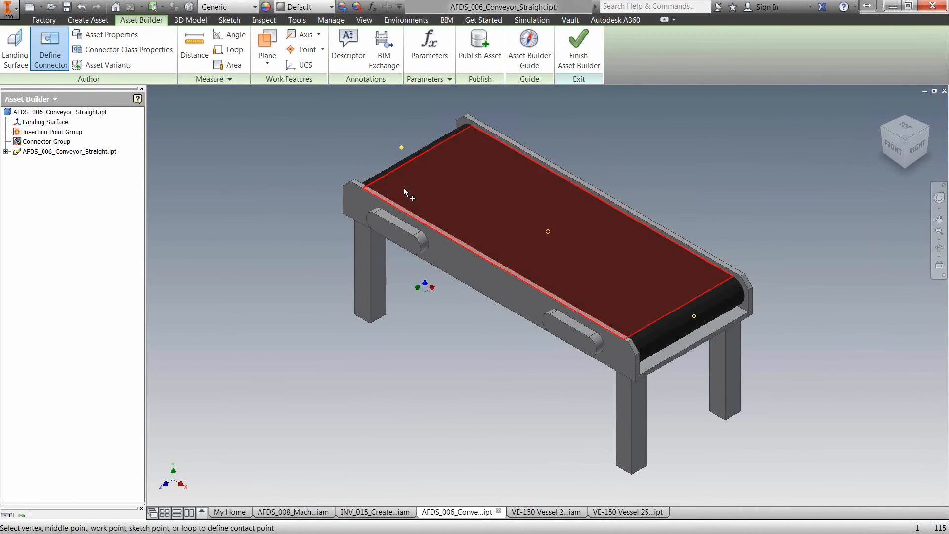
{"action": "left_click", "coordinate": [696, 317]}
{"action": "middle_click_drag", "start_coordinate": [741, 385], "coordinate": [609, 362]}
{"action": "scroll", "coordinate": [588, 328], "scroll_direction": "up", "scroll_amount": 3}
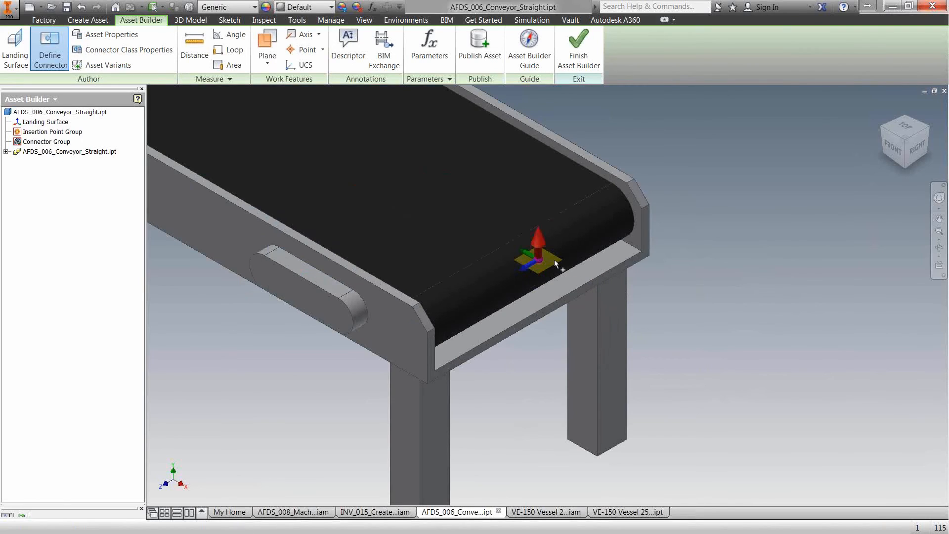
{"action": "right_click", "coordinate": [540, 244]}
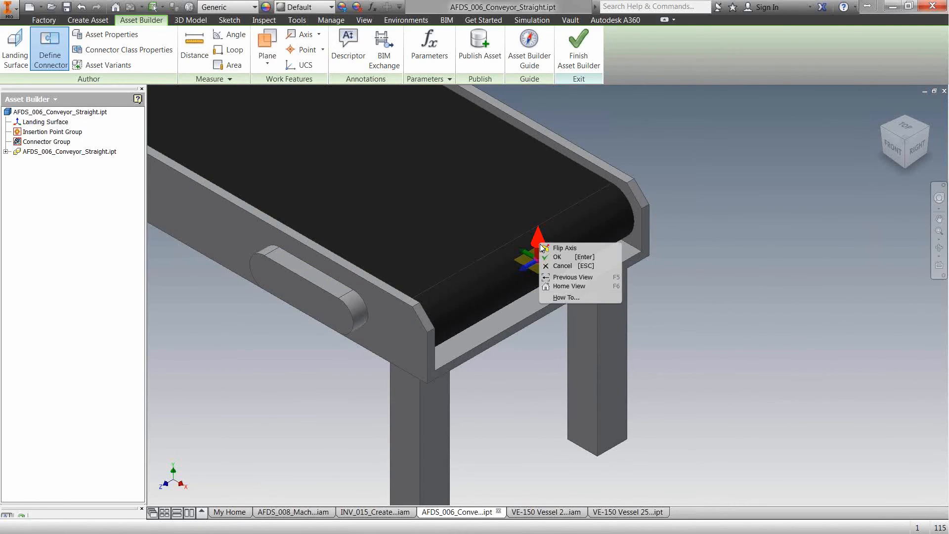
{"action": "left_click", "coordinate": [681, 265]}
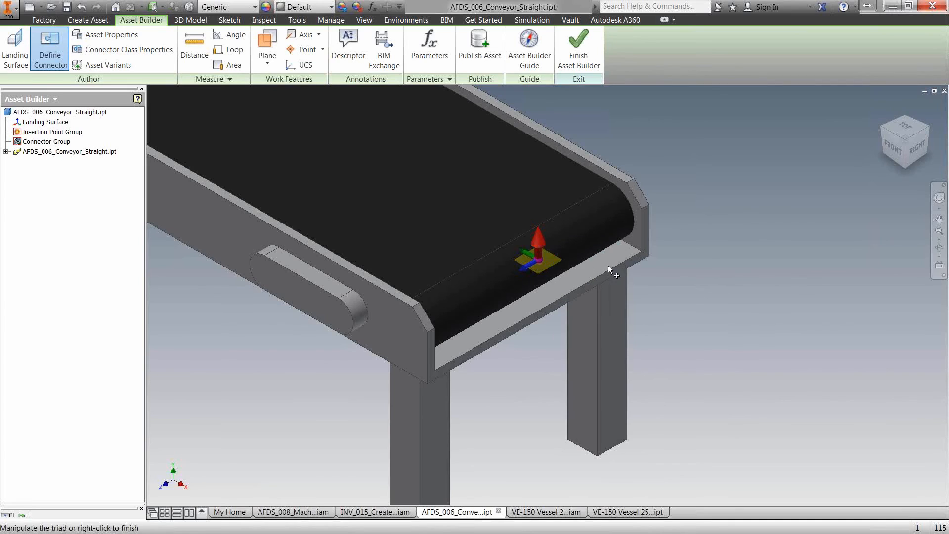
{"action": "left_click", "coordinate": [539, 241]}
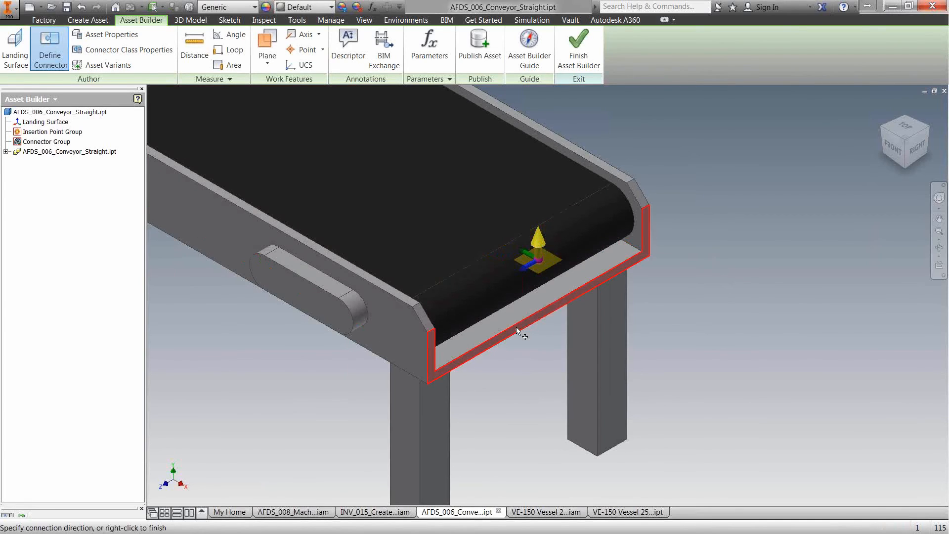
{"action": "left_click", "coordinate": [516, 329]}
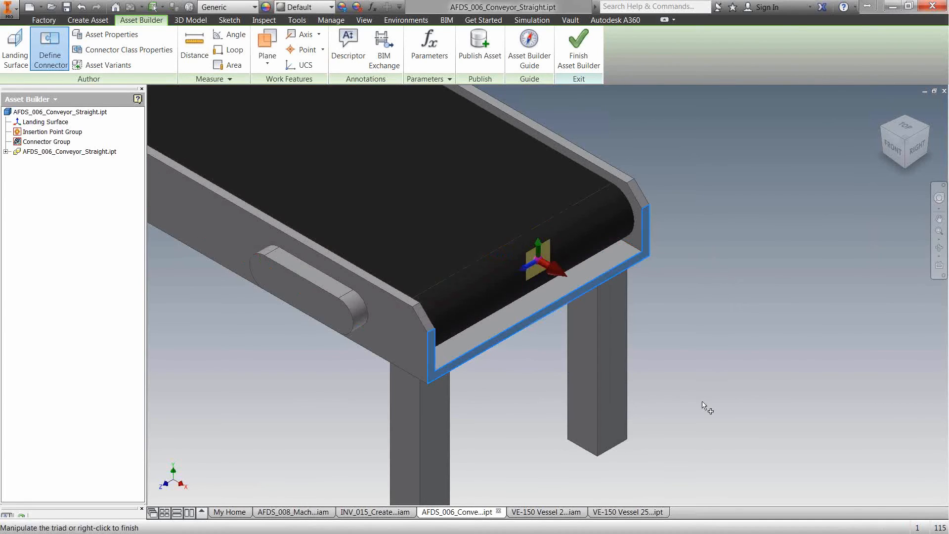
Set the connector's up direction from the belt's top face, flip it to point upward, and accept the connector
{"action": "right_click", "coordinate": [528, 275]}
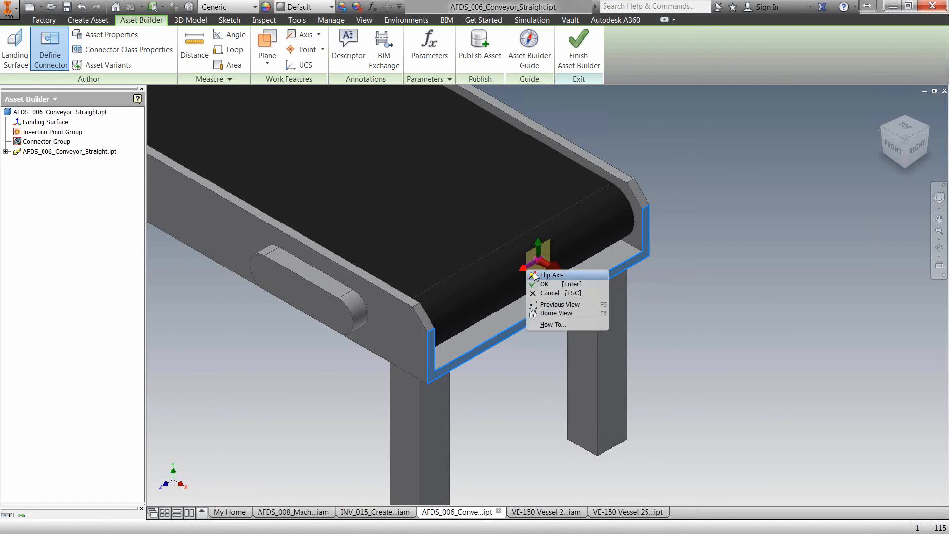
{"action": "left_click", "coordinate": [543, 274]}
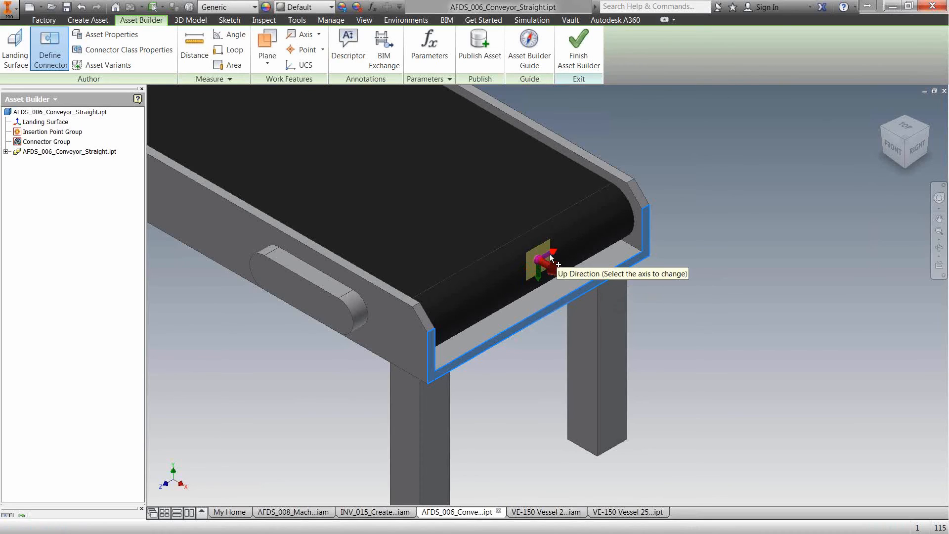
{"action": "left_click", "coordinate": [552, 255]}
{"action": "left_click", "coordinate": [487, 209]}
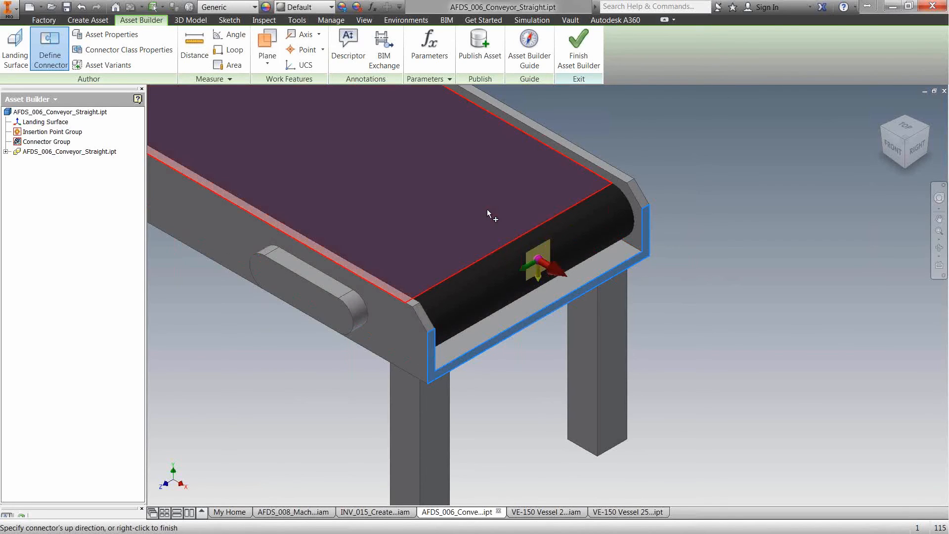
{"action": "right_click", "coordinate": [538, 275]}
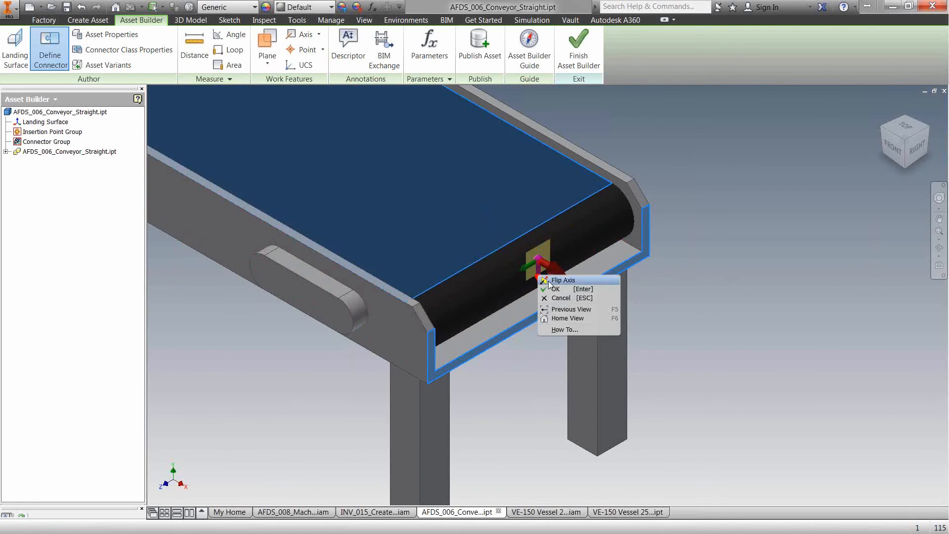
{"action": "left_click", "coordinate": [556, 280]}
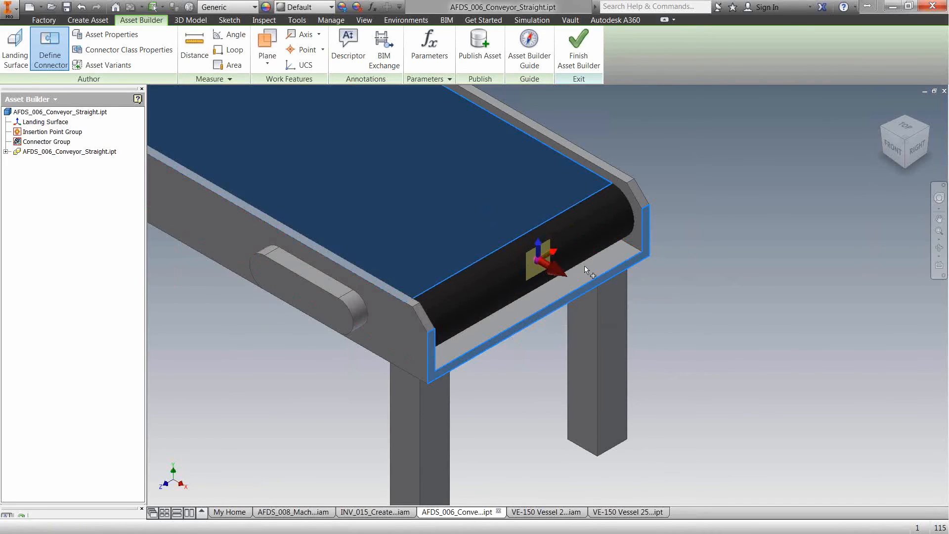
{"action": "scroll", "coordinate": [657, 368], "scroll_direction": "down", "scroll_amount": 3}
{"action": "scroll", "coordinate": [672, 367], "scroll_direction": "down", "scroll_amount": 2}
{"action": "scroll", "coordinate": [669, 361], "scroll_direction": "up", "scroll_amount": 4}
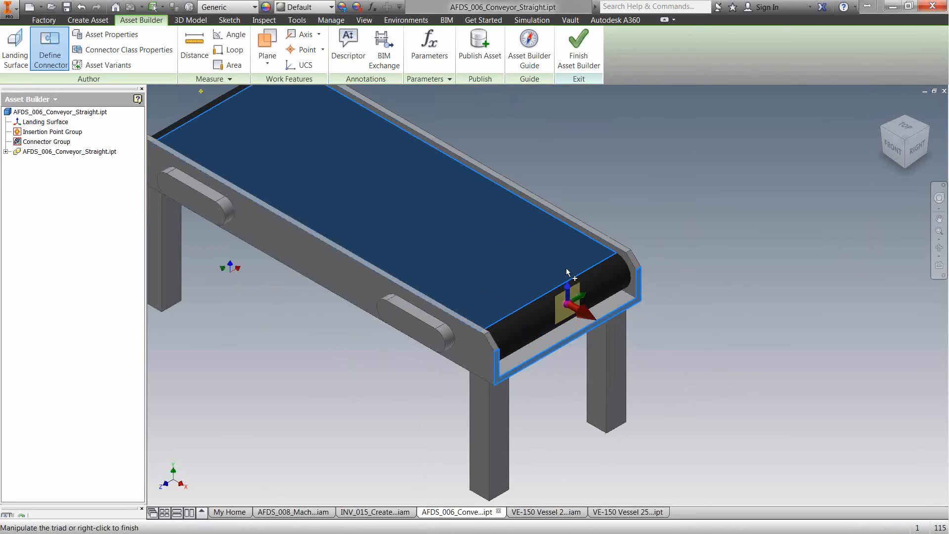
{"action": "right_click", "coordinate": [675, 212]}
{"action": "left_click", "coordinate": [712, 218]}
Start a second connector at the work point on the conveyor's opposite end and set its connection direction outward from that end face
{"action": "scroll", "coordinate": [574, 341], "scroll_direction": "down", "scroll_amount": 5}
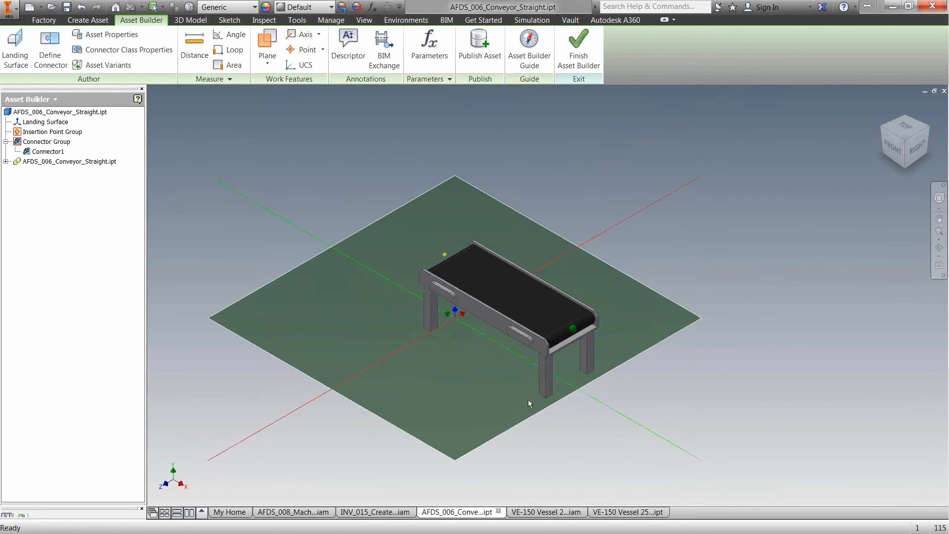
{"action": "scroll", "coordinate": [563, 387], "scroll_direction": "up", "scroll_amount": 4}
{"action": "middle_click_drag", "start_coordinate": [507, 414], "coordinate": [618, 375], "text": "shift"}
{"action": "left_click", "coordinate": [50, 47]}
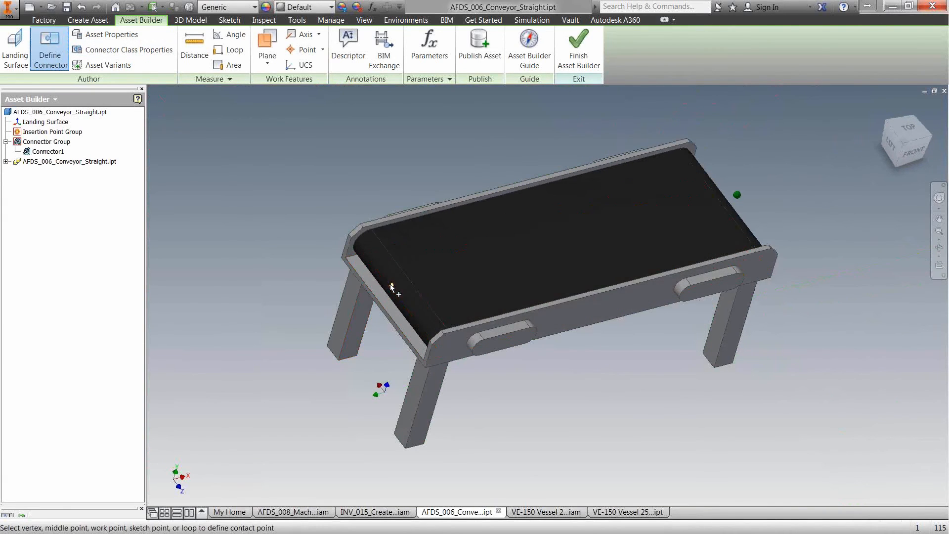
{"action": "left_click", "coordinate": [391, 284]}
{"action": "scroll", "coordinate": [380, 336], "scroll_direction": "up", "scroll_amount": 3}
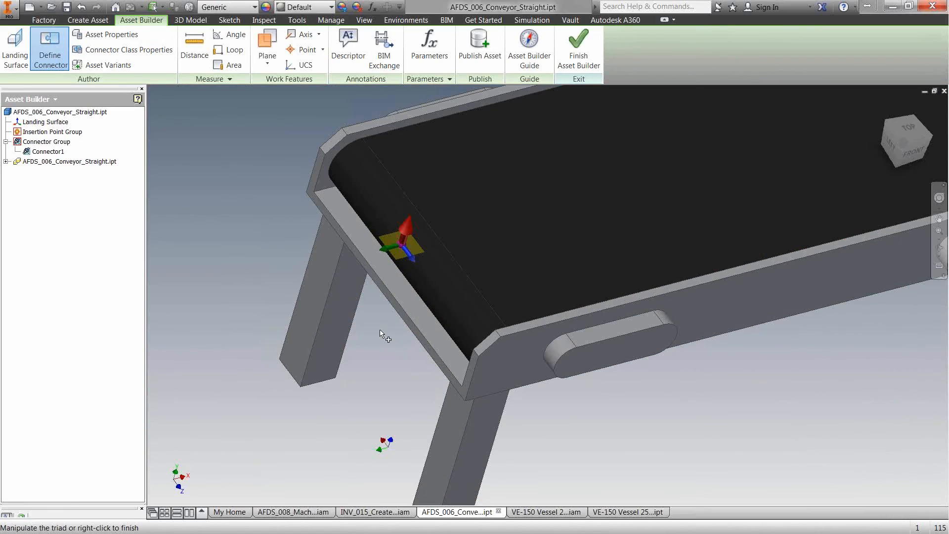
{"action": "left_click", "coordinate": [404, 227]}
{"action": "left_click", "coordinate": [405, 322]}
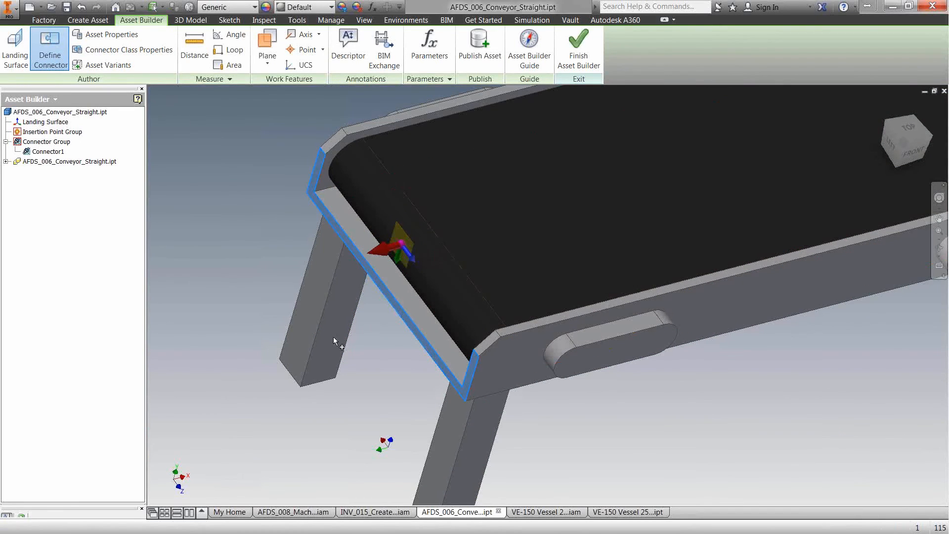
Set the second connector's up direction from the belt's top face and accept the connector
{"action": "left_click", "coordinate": [408, 254]}
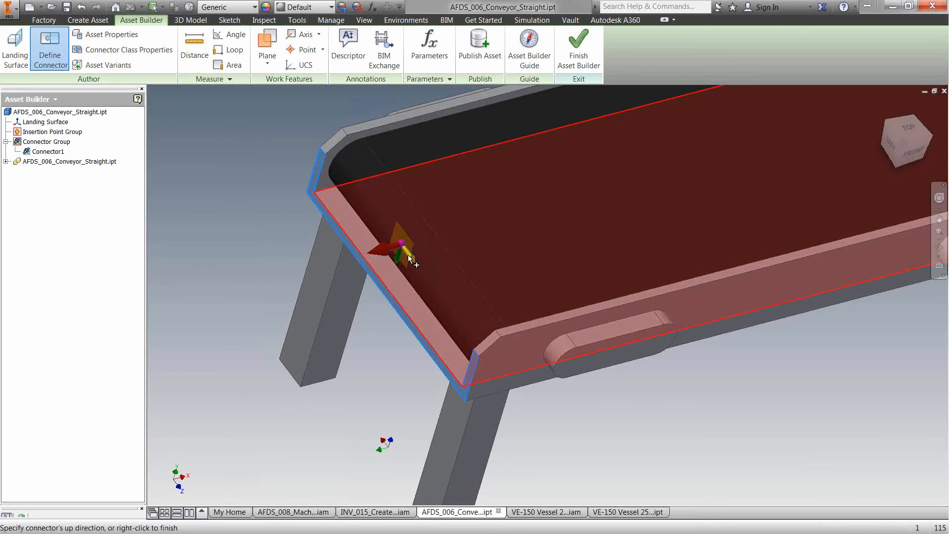
{"action": "left_click", "coordinate": [488, 239]}
{"action": "right_click", "coordinate": [221, 192]}
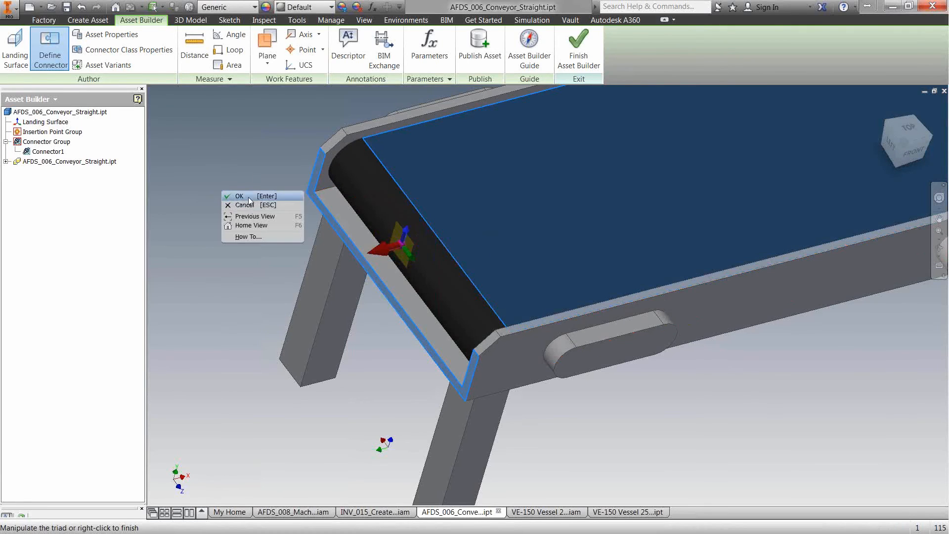
{"action": "left_click", "coordinate": [246, 198]}
{"action": "scroll", "coordinate": [284, 291], "scroll_direction": "down", "scroll_amount": 3}
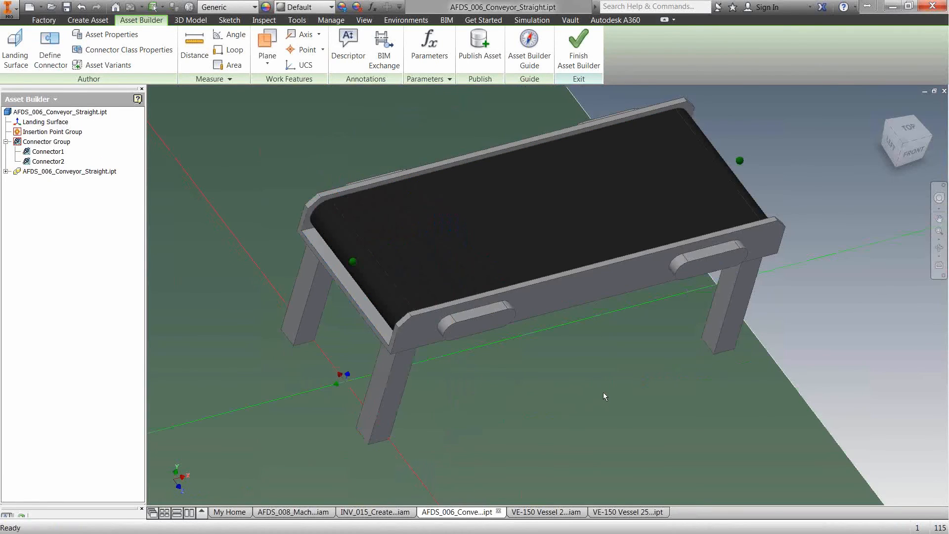
Review which conveyor parameters are marked as key, and close the parameters window
{"action": "middle_click_drag", "start_coordinate": [603, 395], "coordinate": [602, 365], "text": "shift"}
{"action": "middle_click_drag", "start_coordinate": [421, 130], "coordinate": [494, 129]}
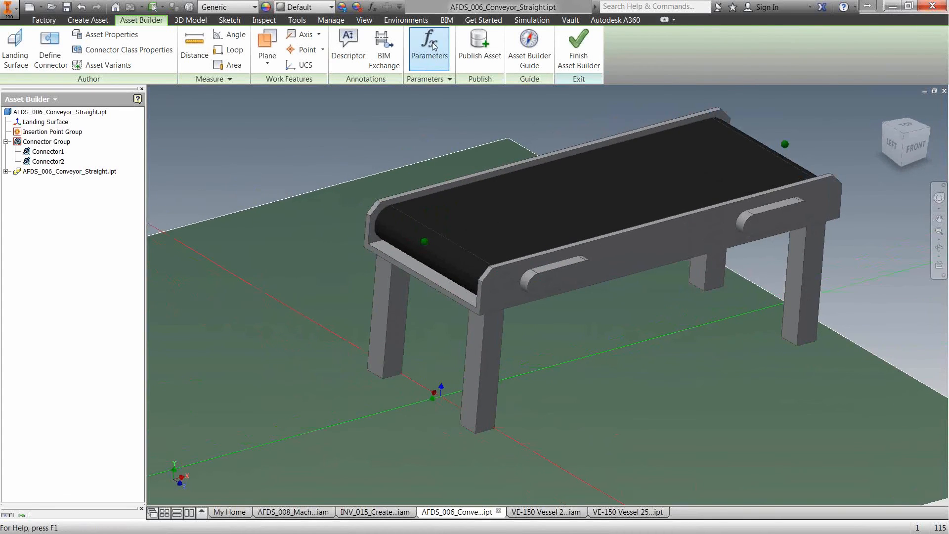
{"action": "left_click", "coordinate": [432, 45]}
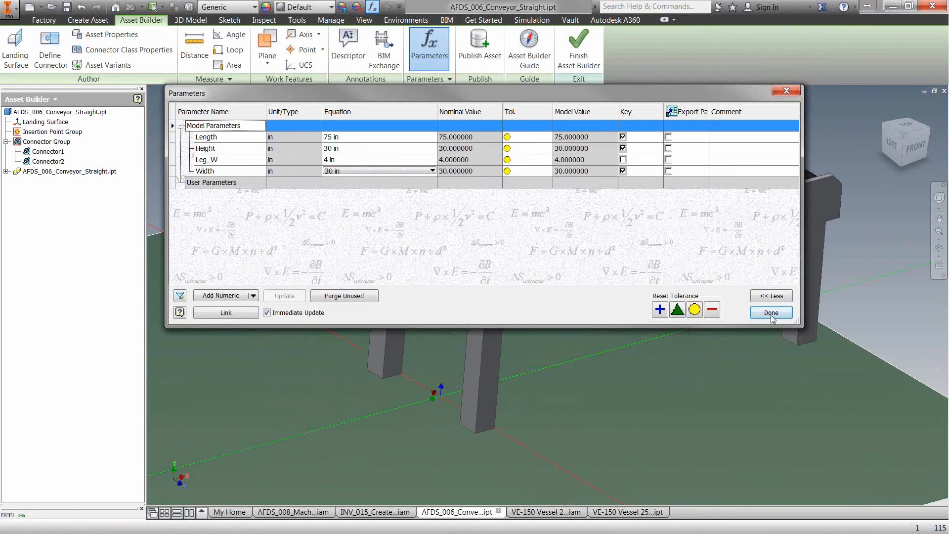
{"action": "left_click", "coordinate": [771, 314]}
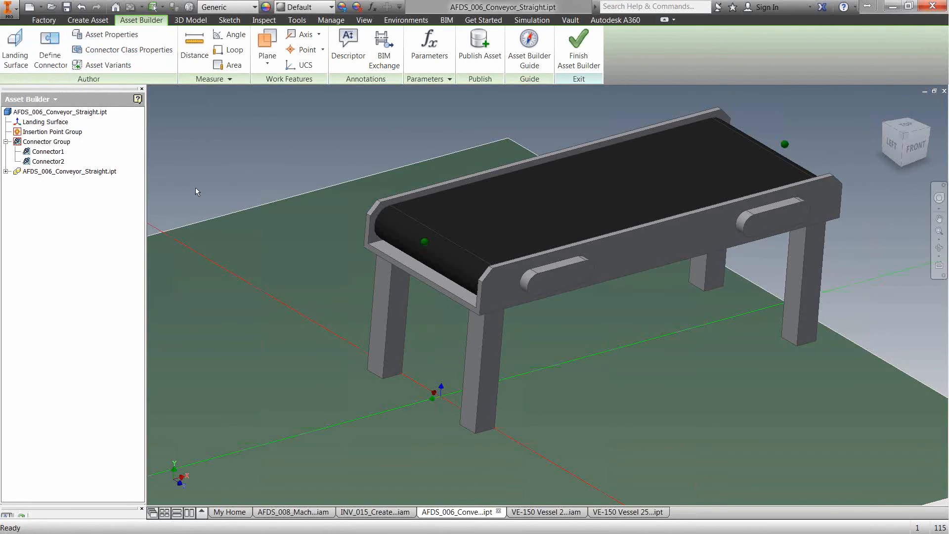
Publish the conveyor to the local User Assets library as a Standard asset named AFDS_006_Conveyor_Straight, saving the part first
{"action": "left_click", "coordinate": [477, 62]}
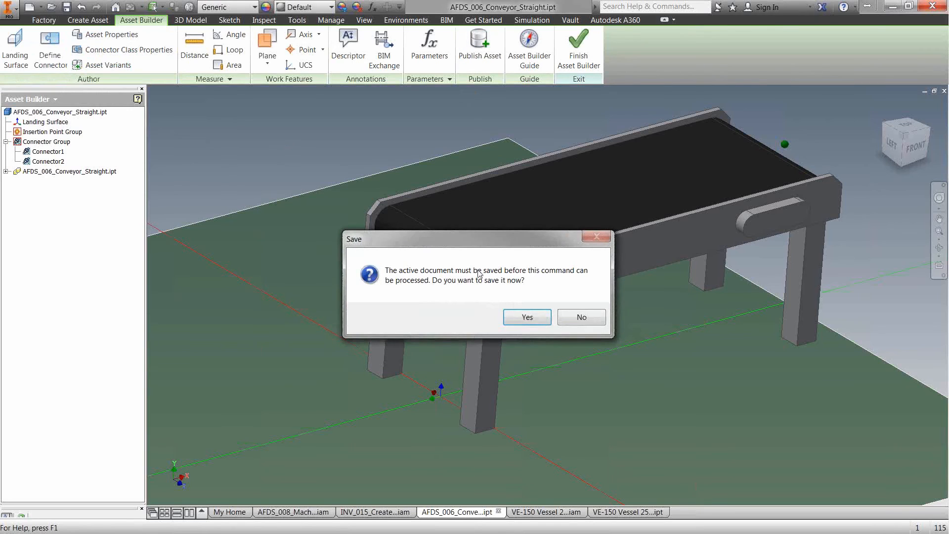
{"action": "left_click_drag", "start_coordinate": [456, 243], "coordinate": [340, 209]}
{"action": "left_click", "coordinate": [413, 282]}
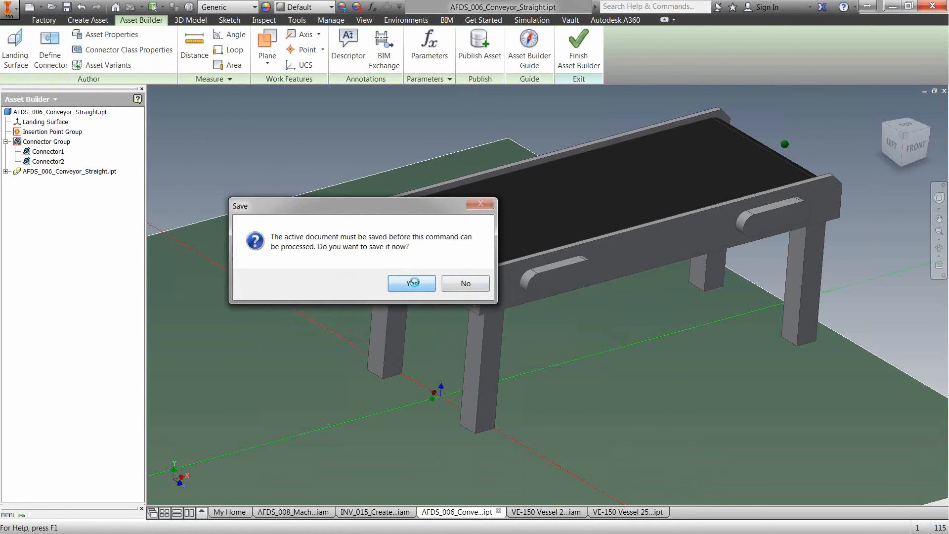
{"action": "left_click", "coordinate": [526, 254]}
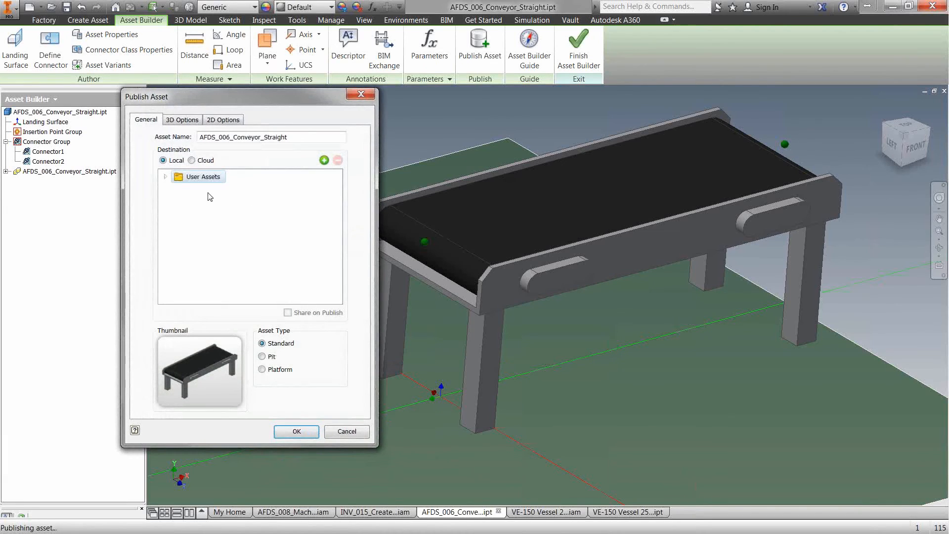
{"action": "left_click", "coordinate": [165, 176]}
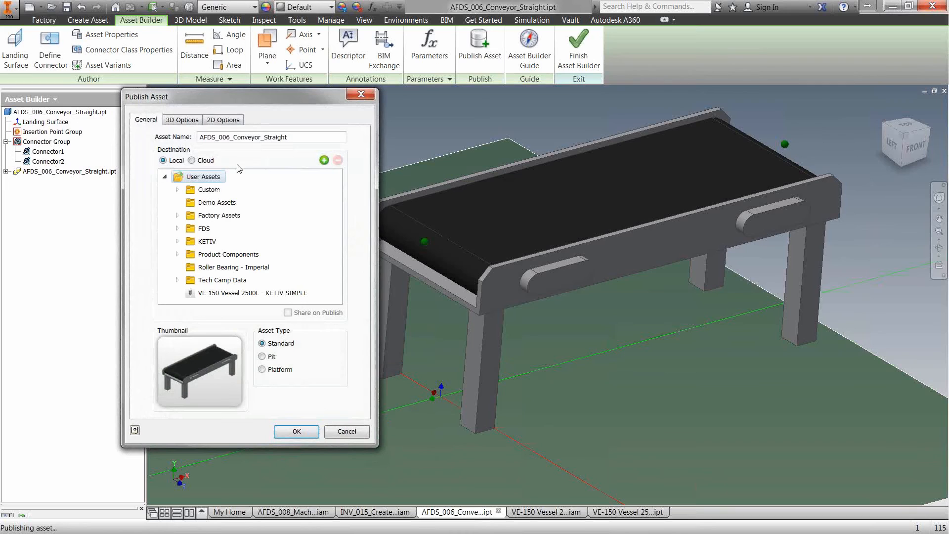
{"action": "left_click", "coordinate": [295, 136]}
{"action": "left_click", "coordinate": [293, 432]}
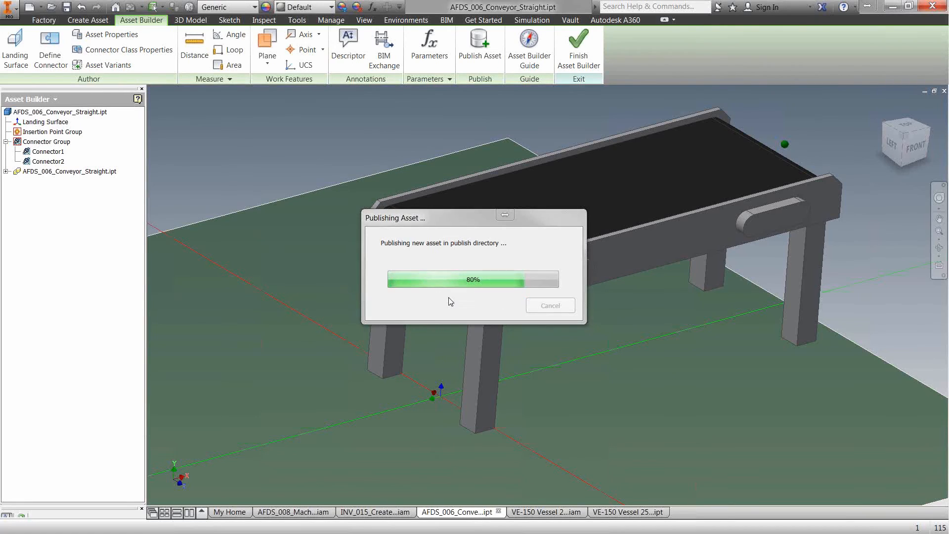
In the AFDS_008_Machining_Line assembly, place the AFDS_006 conveyor from User Assets on the floor in front of the vessel
{"action": "left_click", "coordinate": [283, 513]}
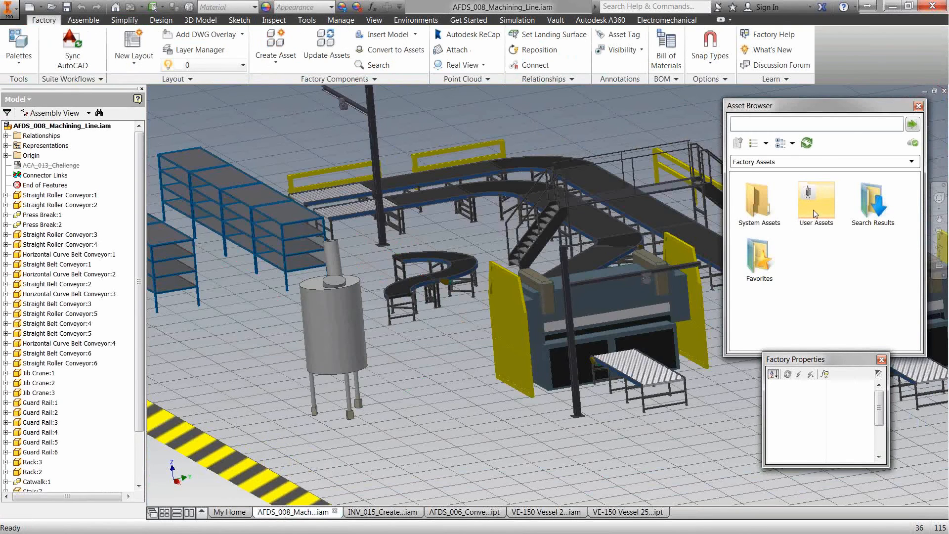
{"action": "double_click", "coordinate": [814, 212]}
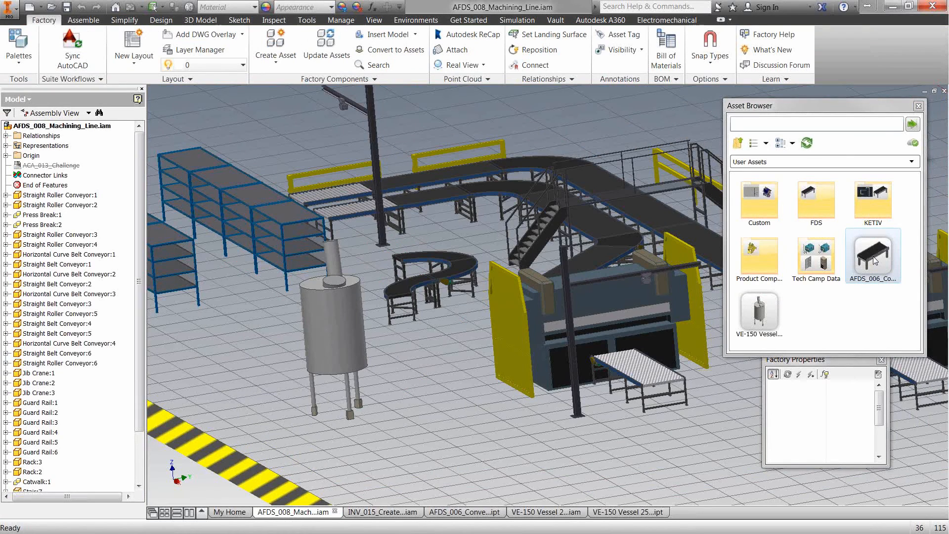
{"action": "left_click_drag", "start_coordinate": [478, 419], "coordinate": [476, 422]}
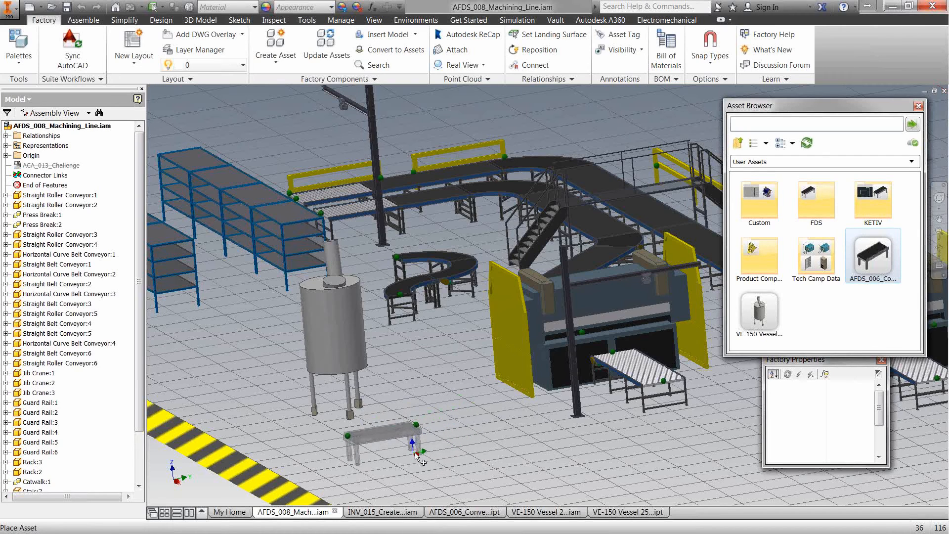
{"action": "left_click", "coordinate": [415, 451]}
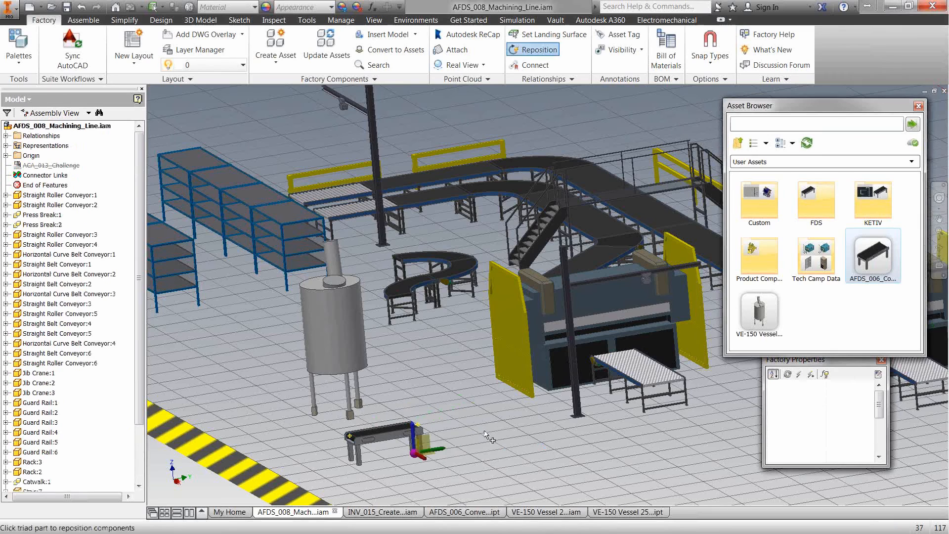
Accept the first conveyor's position, place two more end to end from its free connector, and finish placing
{"action": "right_click", "coordinate": [496, 408]}
{"action": "left_click", "coordinate": [531, 414]}
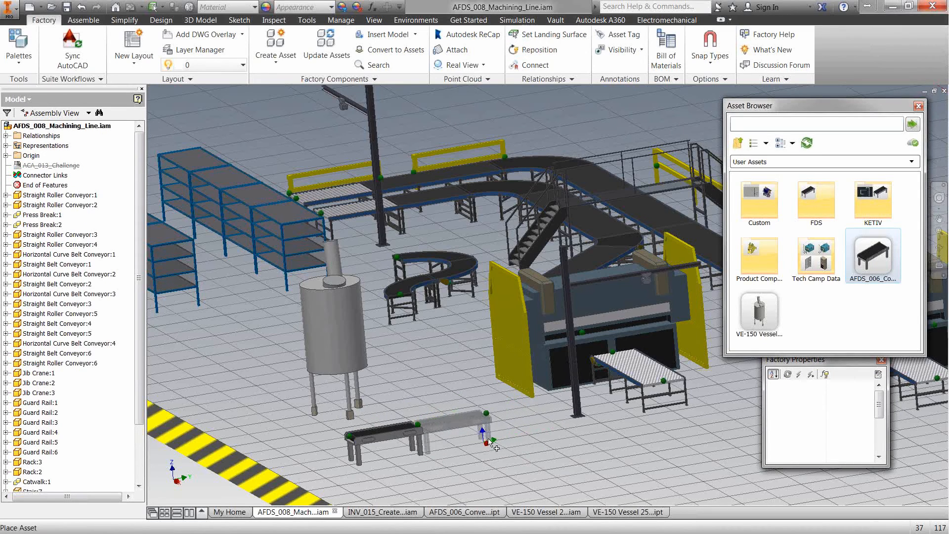
{"action": "left_click", "coordinate": [521, 434]}
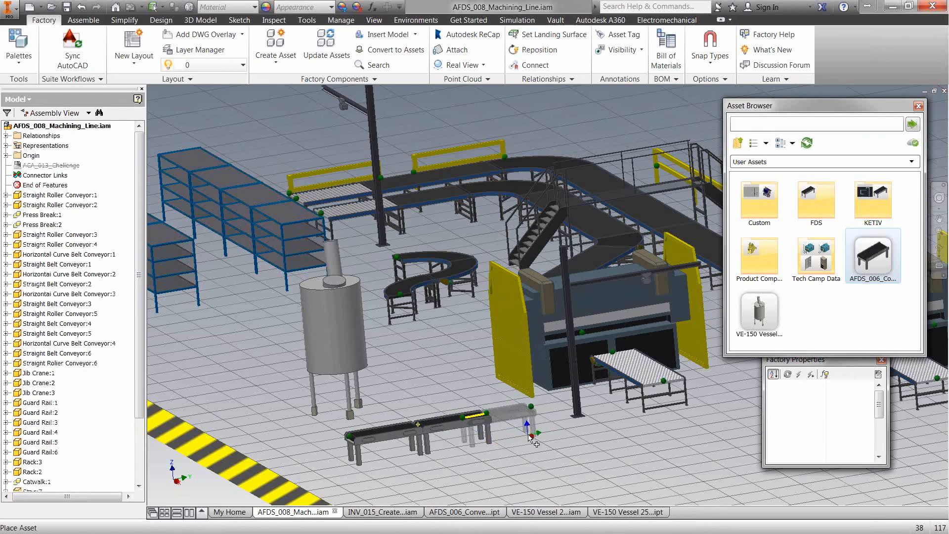
{"action": "left_click", "coordinate": [609, 453]}
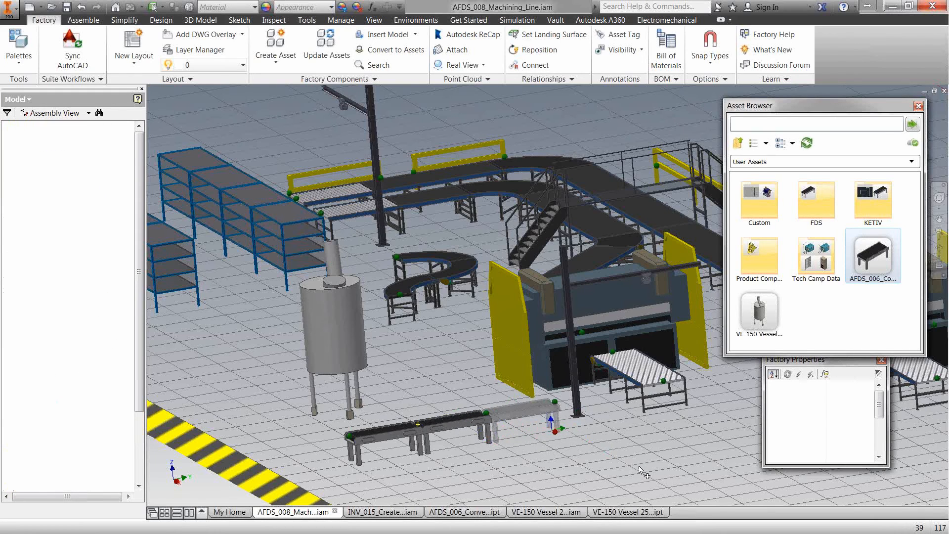
{"action": "right_click", "coordinate": [592, 450]}
{"action": "left_click", "coordinate": [592, 452]}
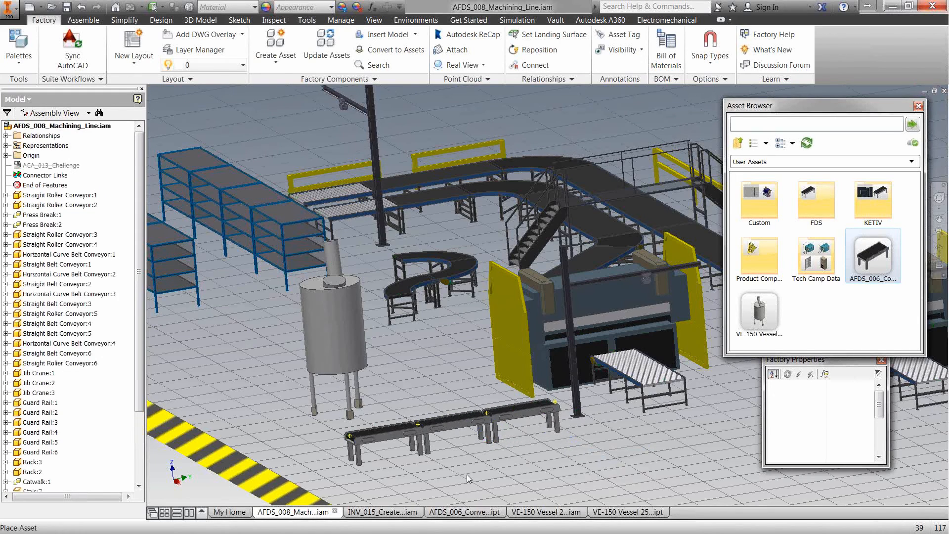
Try to set the width of the first conveyor in the new row to 36 in
{"action": "scroll", "coordinate": [490, 445], "scroll_direction": "down", "scroll_amount": 3}
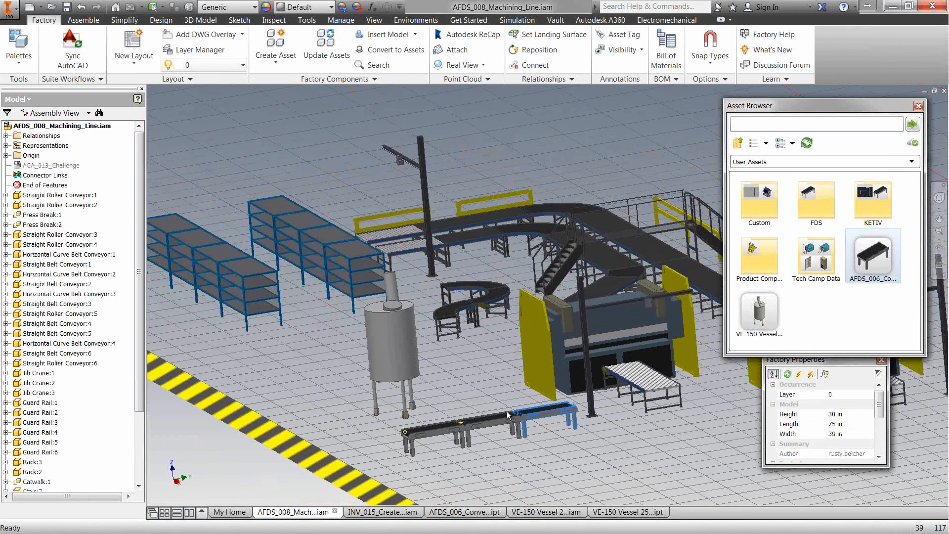
{"action": "scroll", "coordinate": [445, 445], "scroll_direction": "up", "scroll_amount": 6}
{"action": "middle_click_drag", "start_coordinate": [470, 425], "coordinate": [357, 361]}
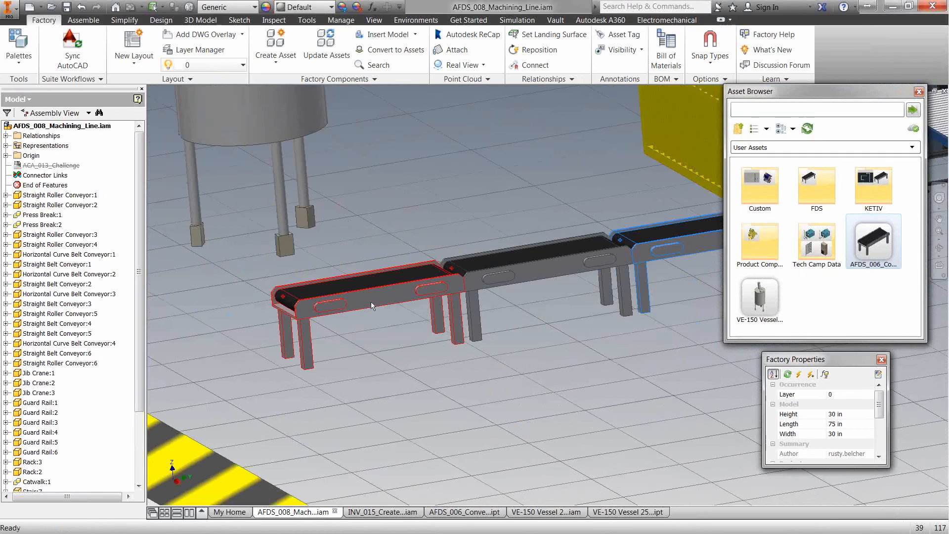
{"action": "key", "text": "Escape"}
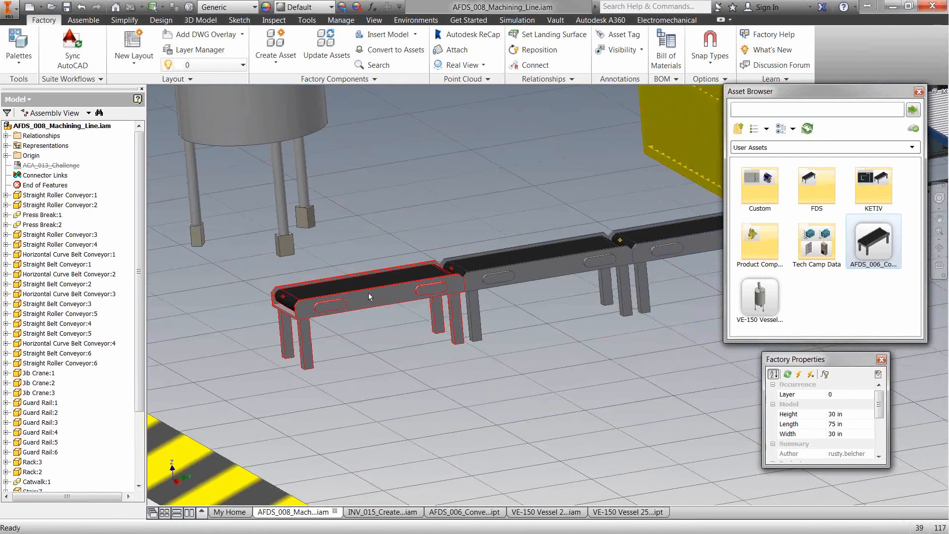
{"action": "left_click", "coordinate": [372, 297]}
{"action": "left_click_drag", "start_coordinate": [880, 404], "coordinate": [882, 410]}
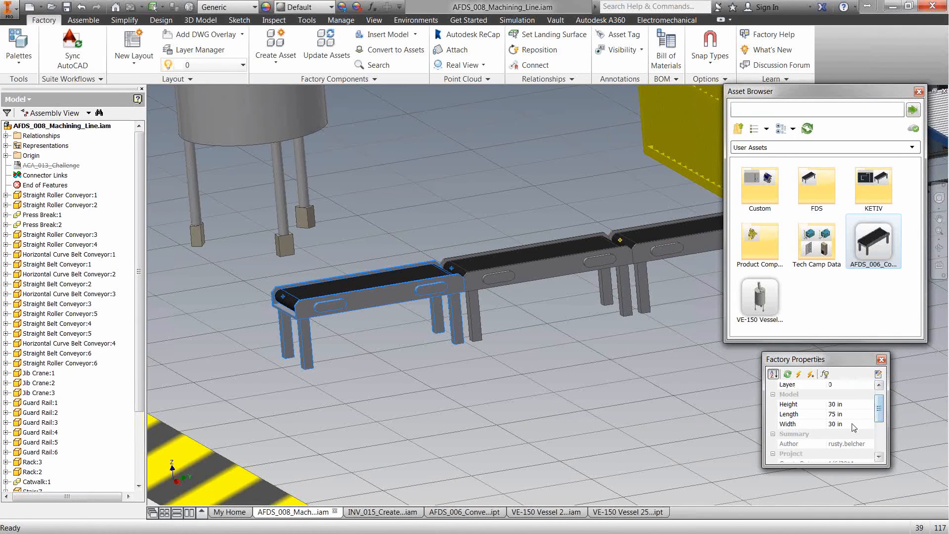
{"action": "left_click", "coordinate": [872, 424]}
{"action": "left_click", "coordinate": [870, 424]}
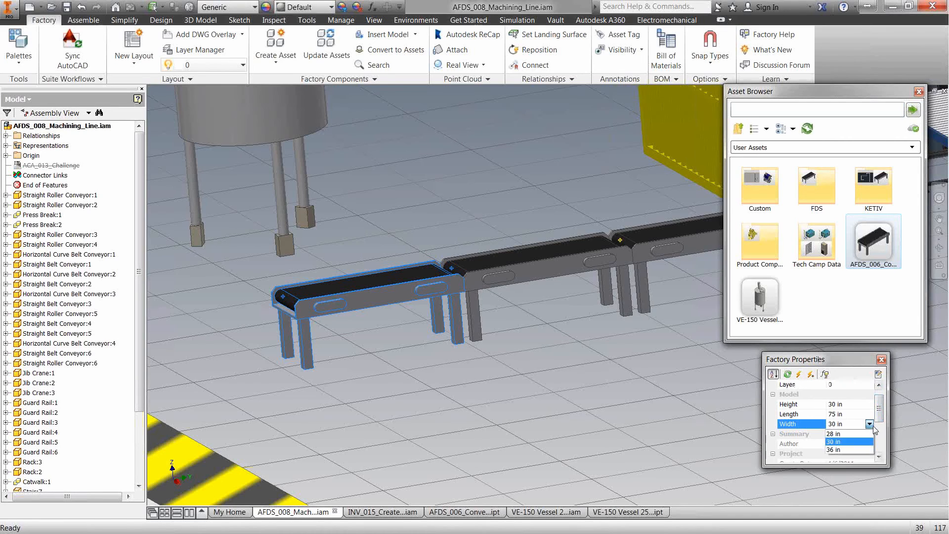
{"action": "left_click", "coordinate": [846, 448]}
{"action": "left_click", "coordinate": [726, 433]}
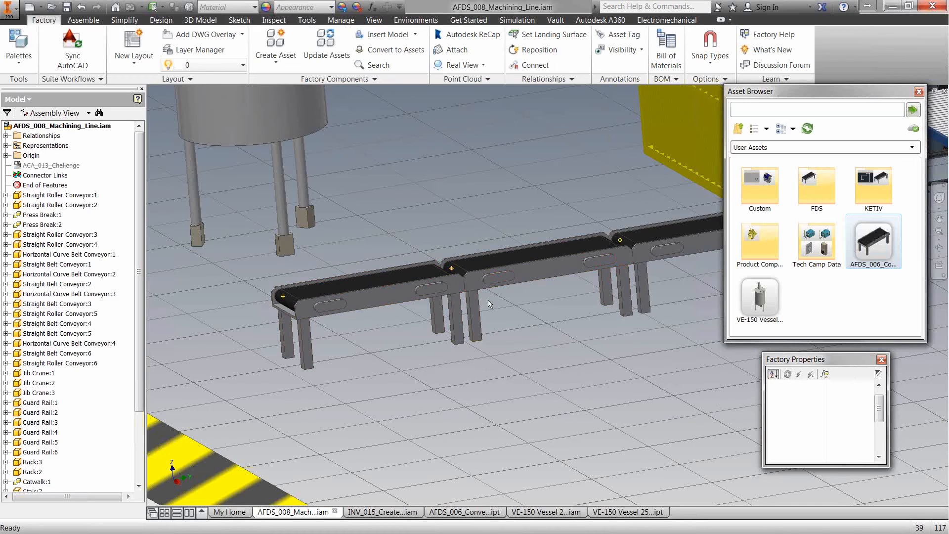
Set the length of the first conveyor in the new row to 100 in
{"action": "left_click", "coordinate": [407, 292]}
{"action": "left_click", "coordinate": [852, 424]}
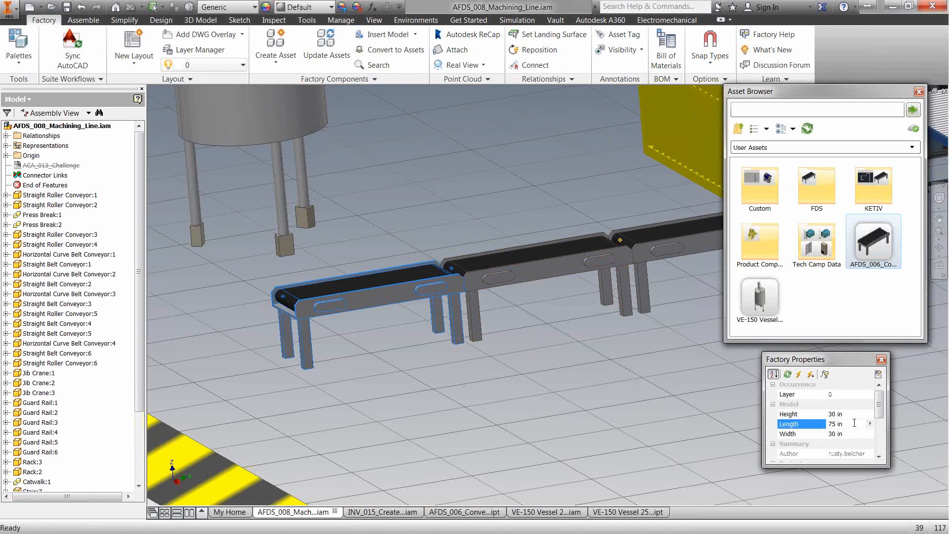
{"action": "left_click_drag", "start_coordinate": [854, 422], "coordinate": [770, 420]}
{"action": "type", "text": "100"}
{"action": "key", "text": "Return"}
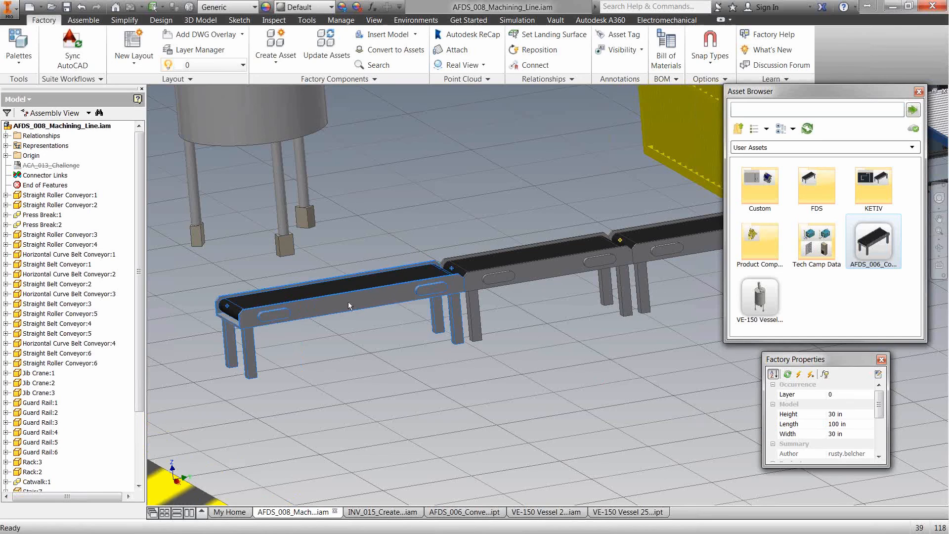
Set the same conveyor's width to 36 in and apply the change to the model
{"action": "left_click", "coordinate": [835, 435]}
{"action": "left_click", "coordinate": [868, 434]}
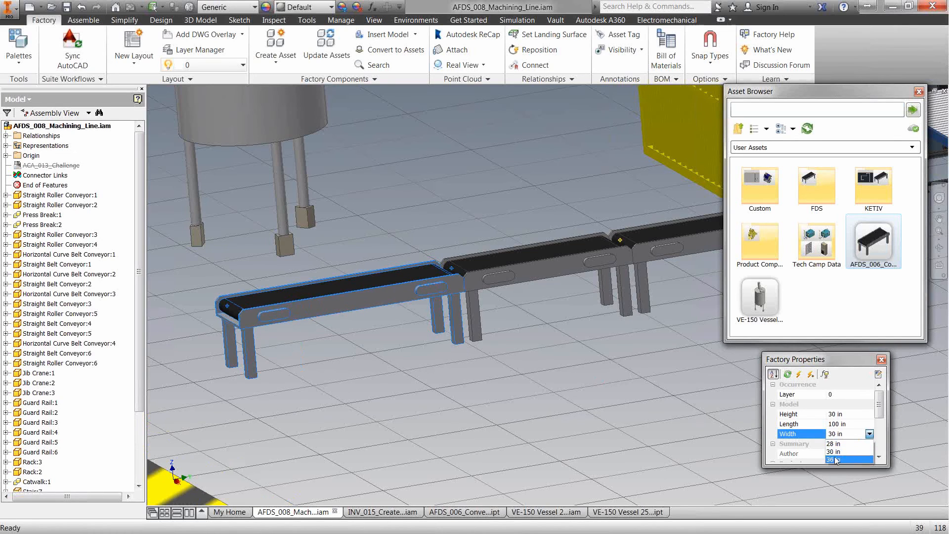
{"action": "left_click", "coordinate": [846, 460]}
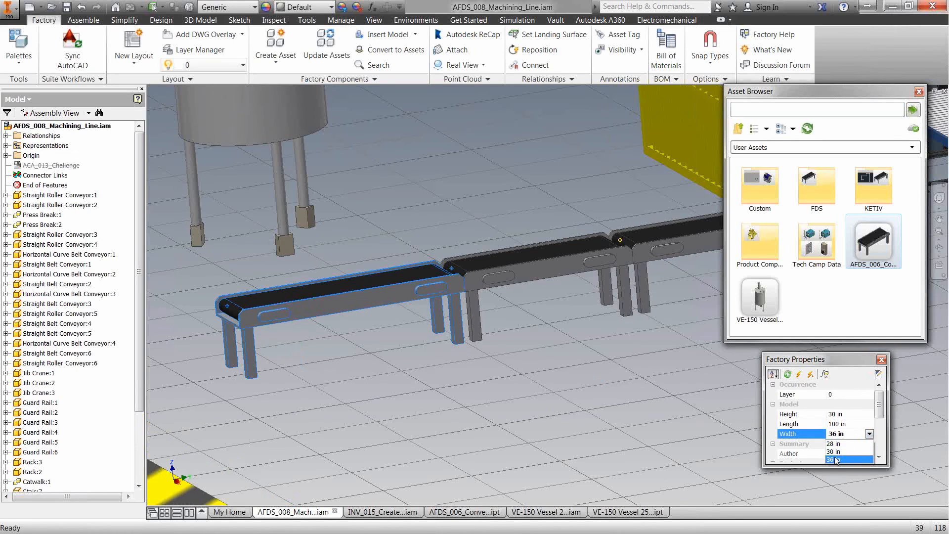
{"action": "left_click", "coordinate": [799, 375]}
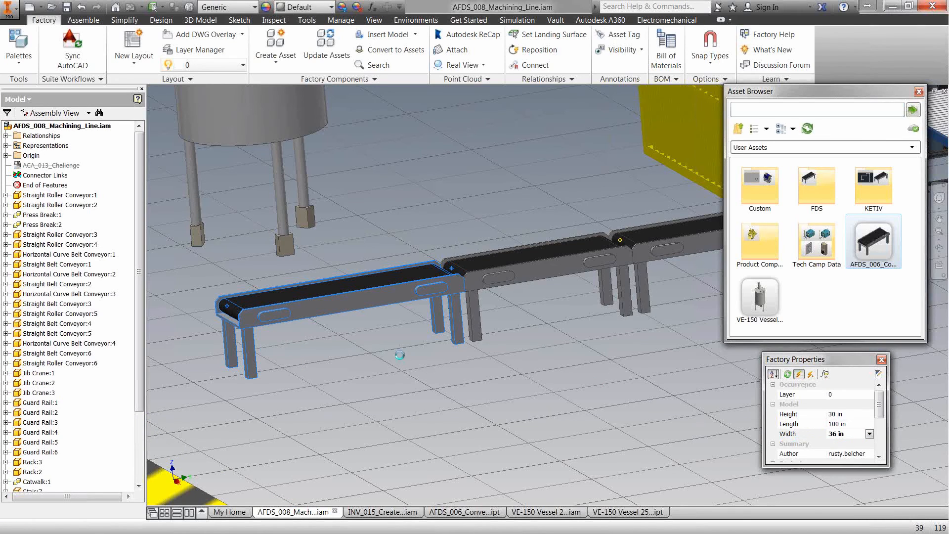